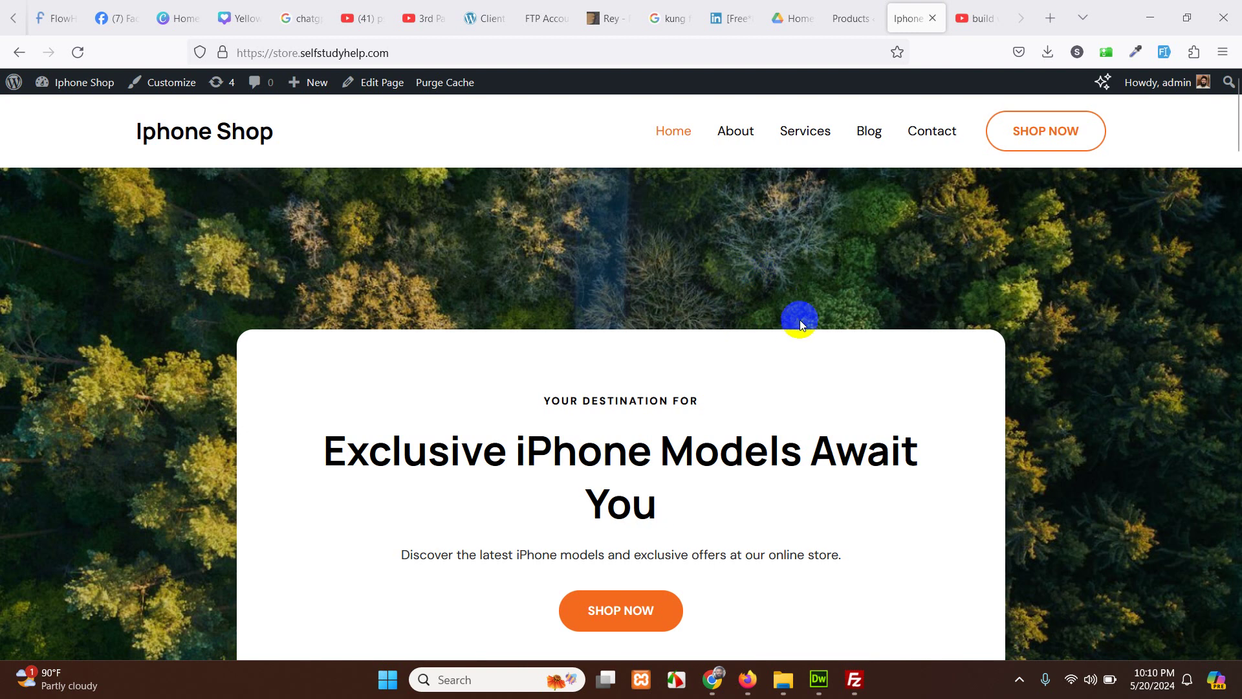
- Examine the Iphone Shop home page's sections, from the hero banner through services and gallery to the closing iPhone collection call-out
left_click(795, 329)
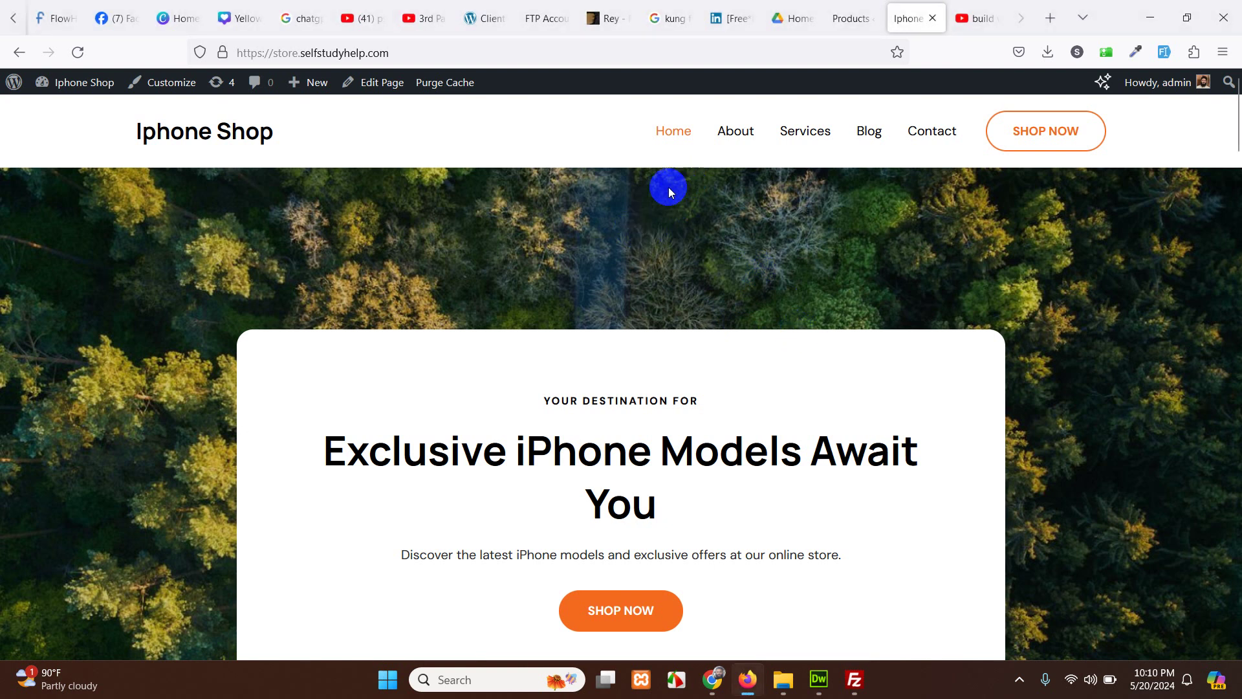
scroll(455, 270, "down", 7)
scroll(440, 340, "down", 20)
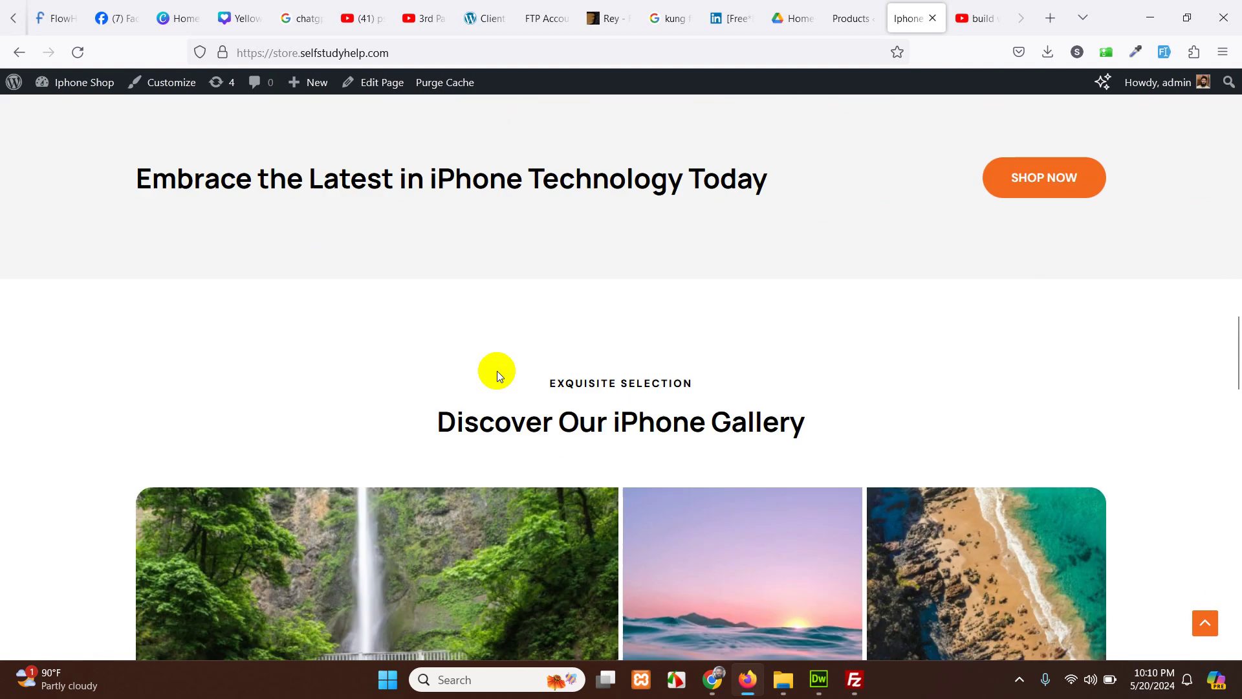
scroll(498, 374, "down", 15)
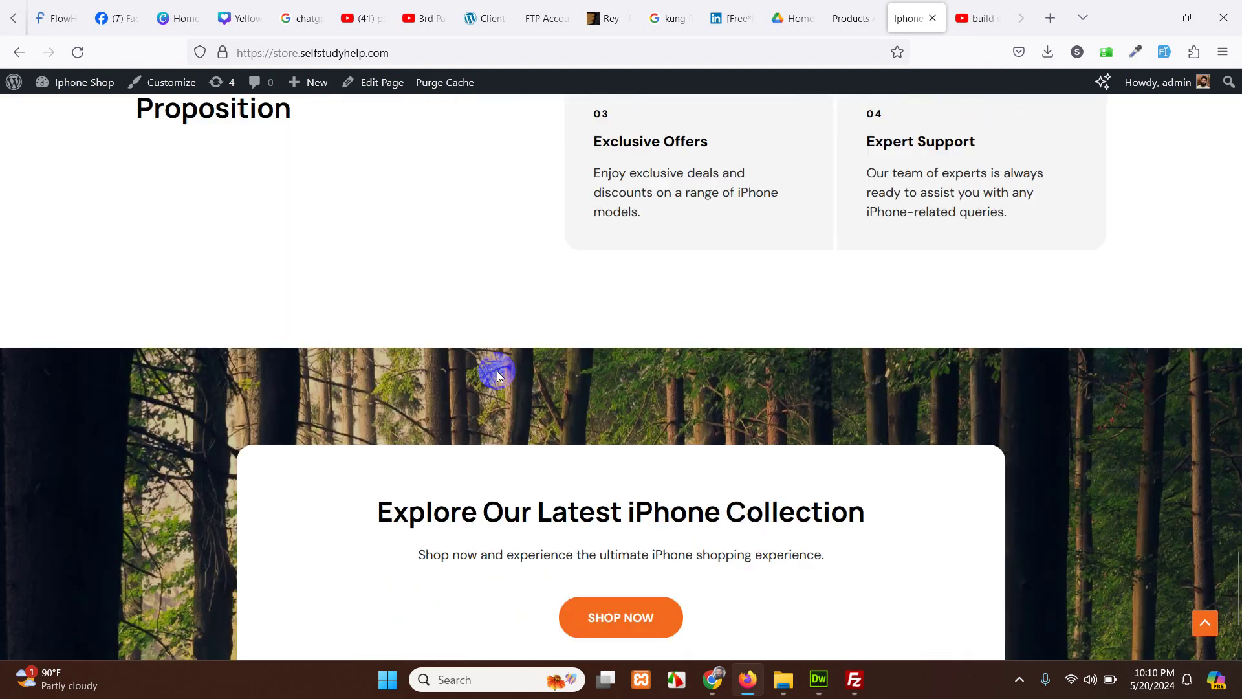
scroll(498, 375, "up", 20)
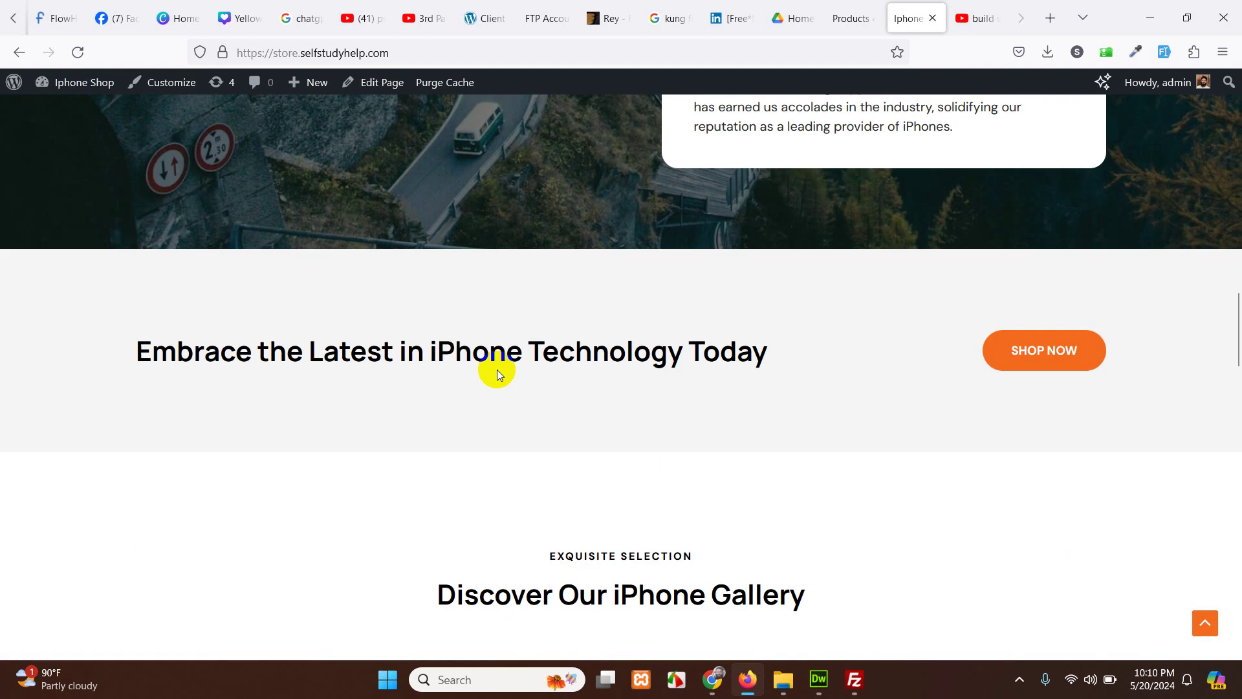
scroll(552, 406, "up", 10)
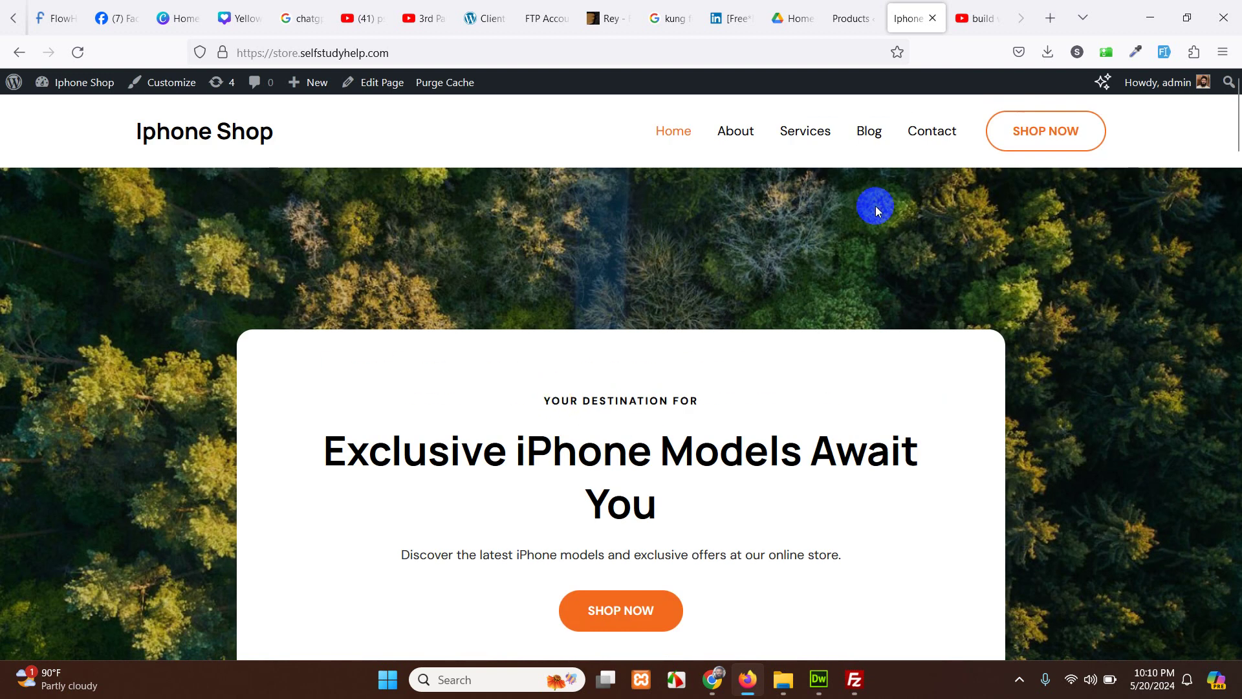
scroll(705, 317, "down", 6)
scroll(728, 358, "up", 6)
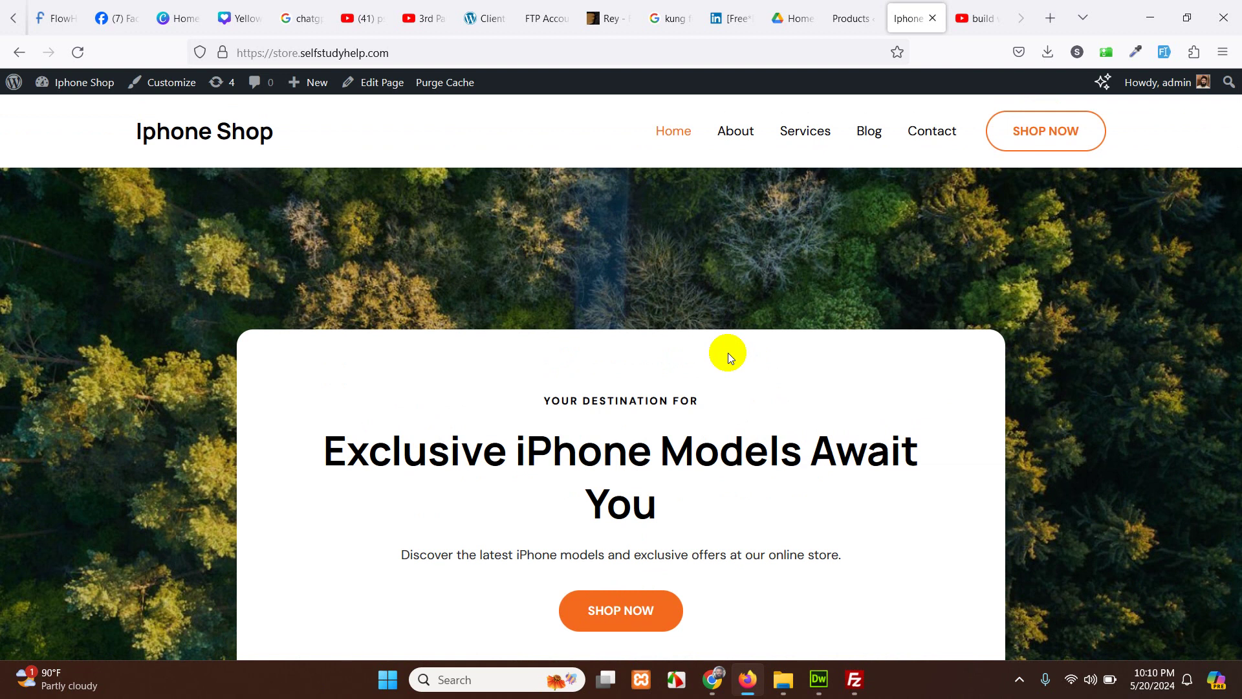
scroll(728, 352, "down", 3)
left_click_drag(516, 288, 650, 288)
scroll(668, 356, "down", 15)
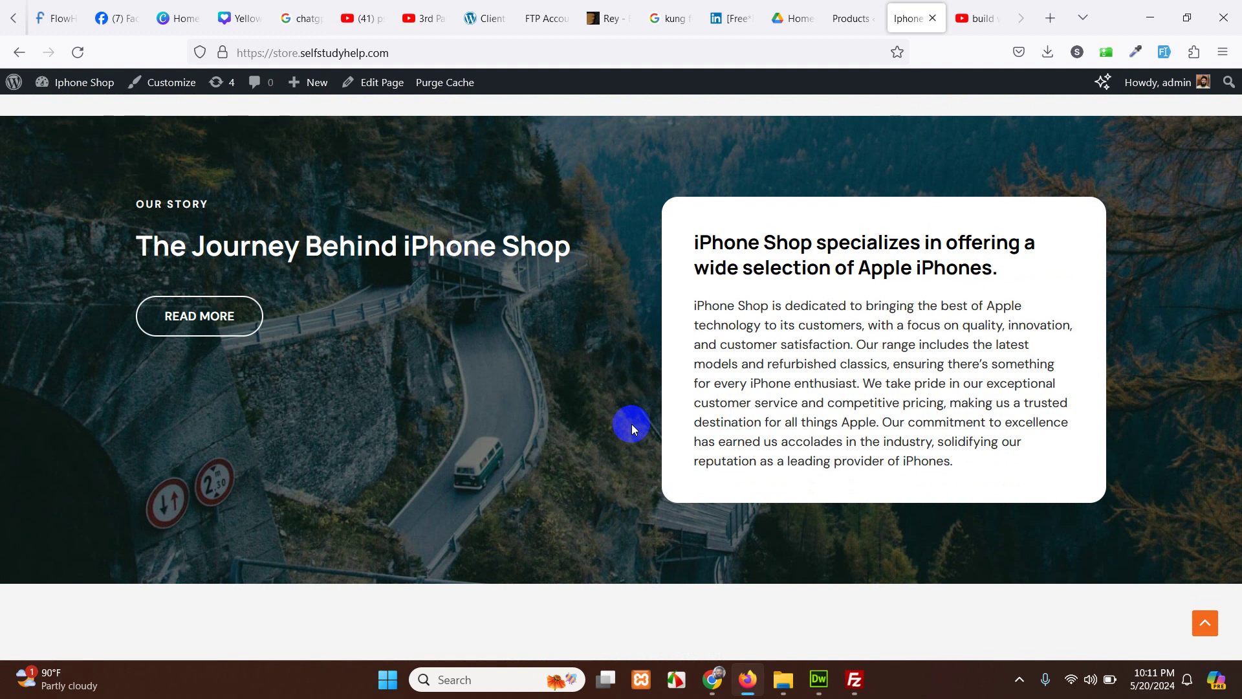
scroll(632, 424, "up", 6)
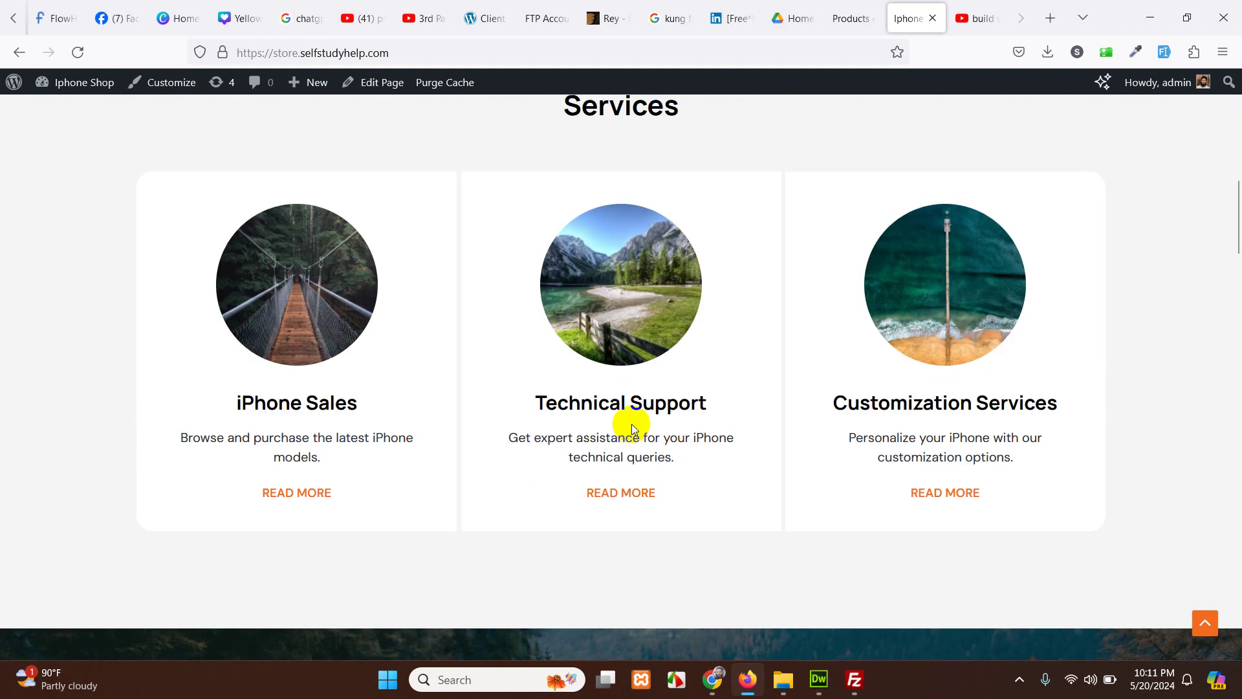
scroll(707, 416, "up", 8)
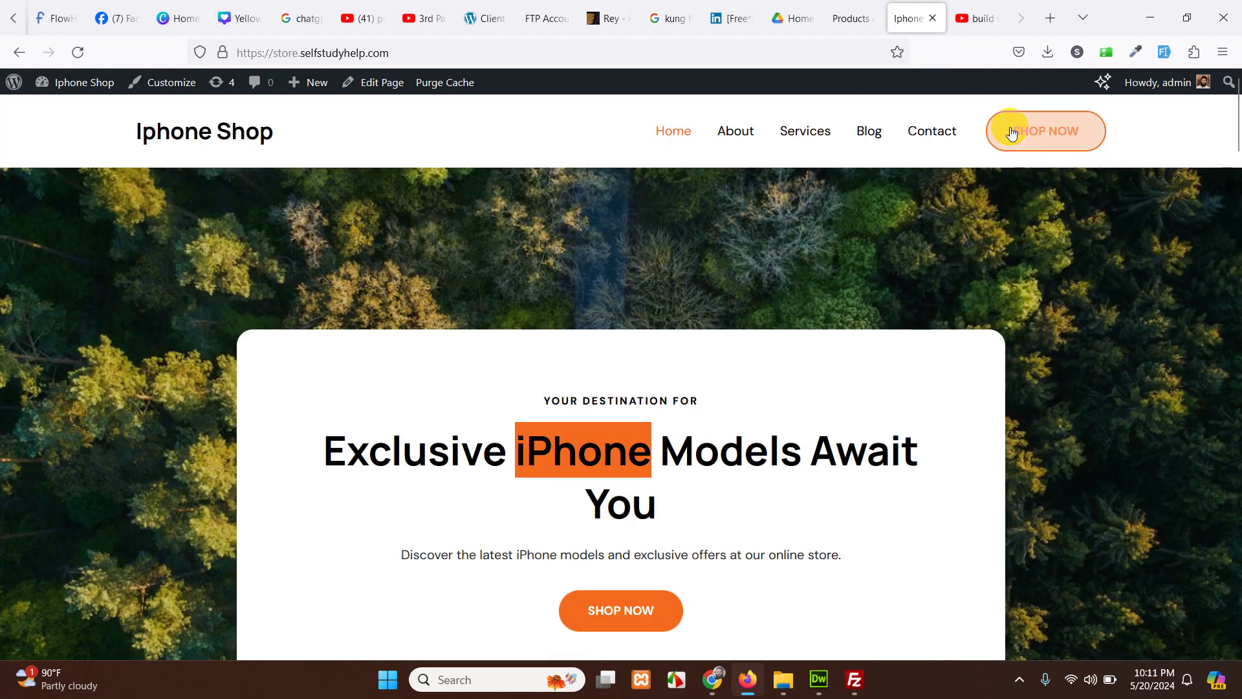
- Open the store's product listing page at store.selfstudyhelp.com/shop
left_click(471, 53)
left_click(516, 52)
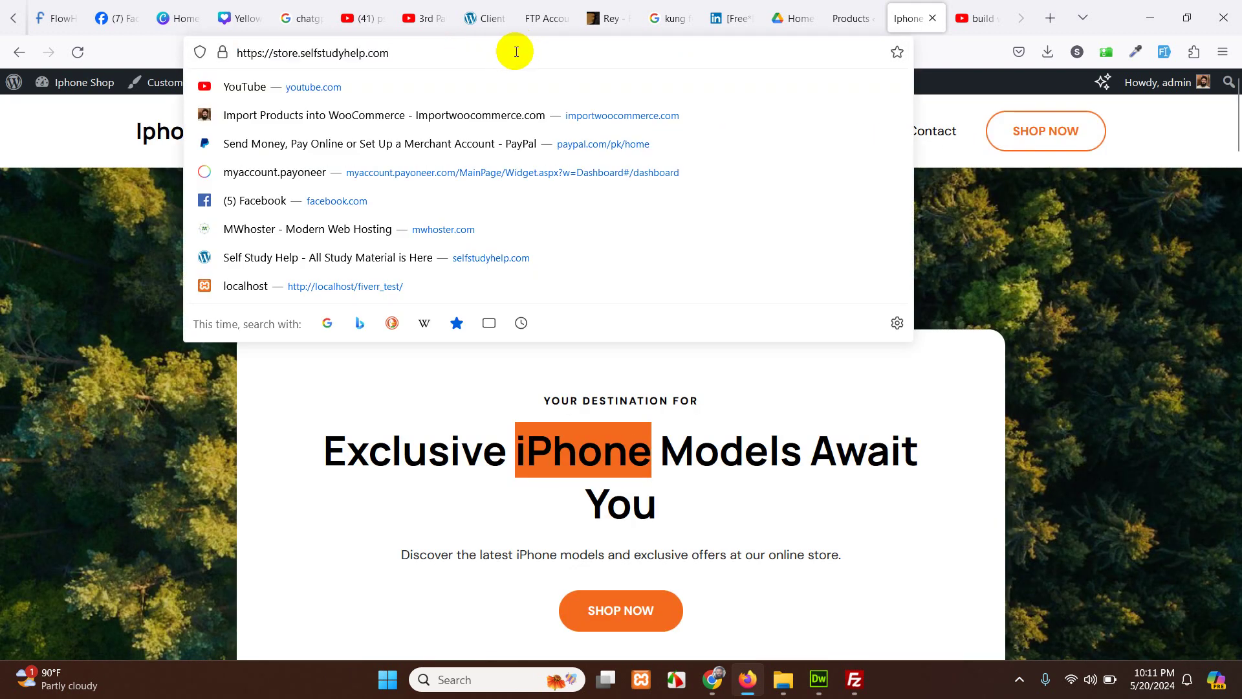
type("/sho")
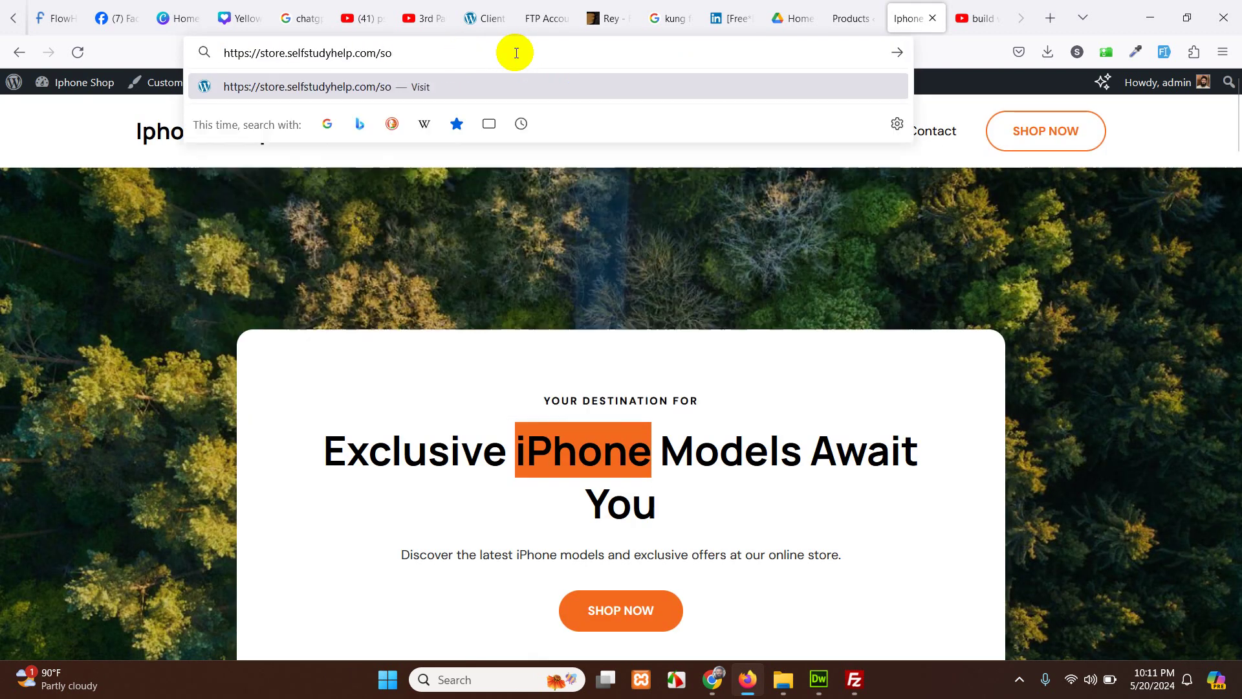
key("Return")
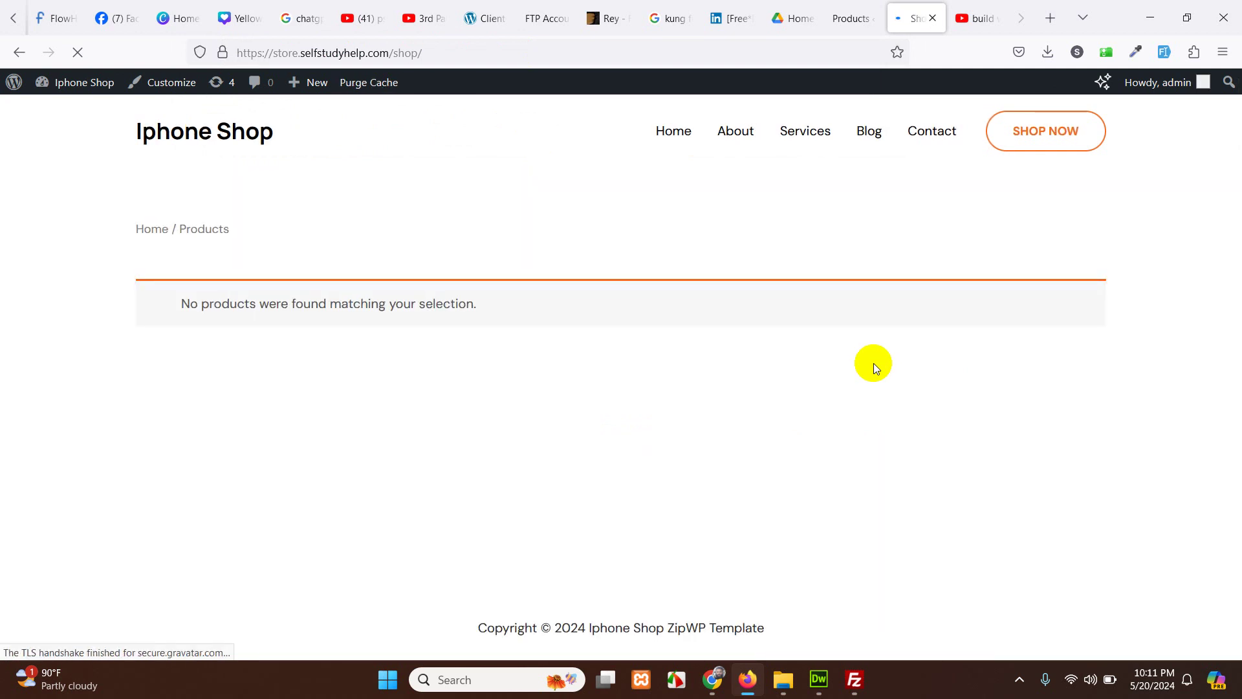
- Review the WooCommerce Products page in the WordPress admin, including its options for creating or importing products
left_click(848, 17)
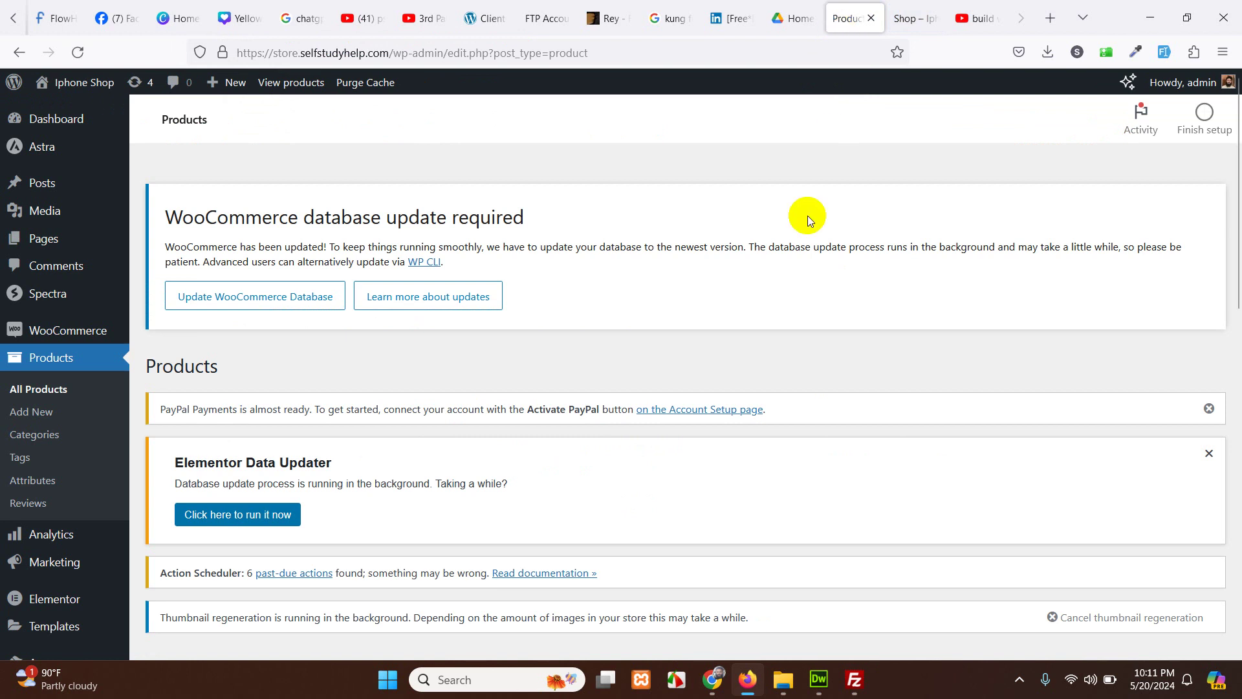
scroll(504, 390, "down", 3)
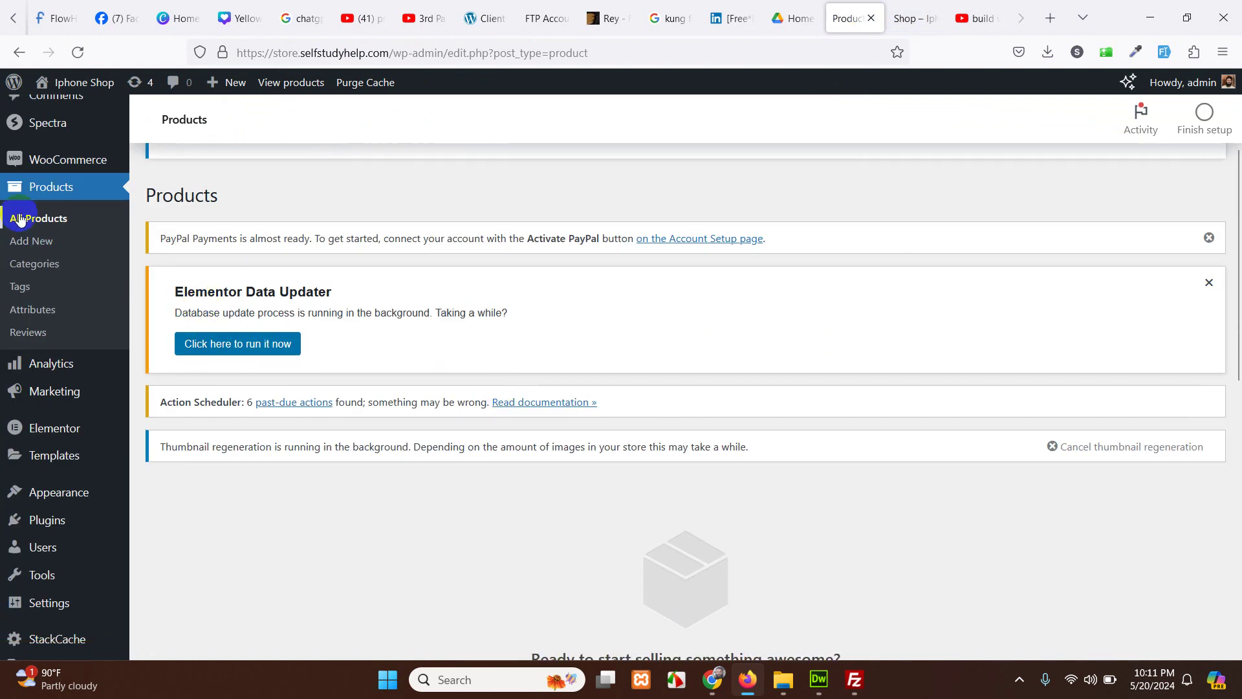
scroll(509, 476, "down", 5)
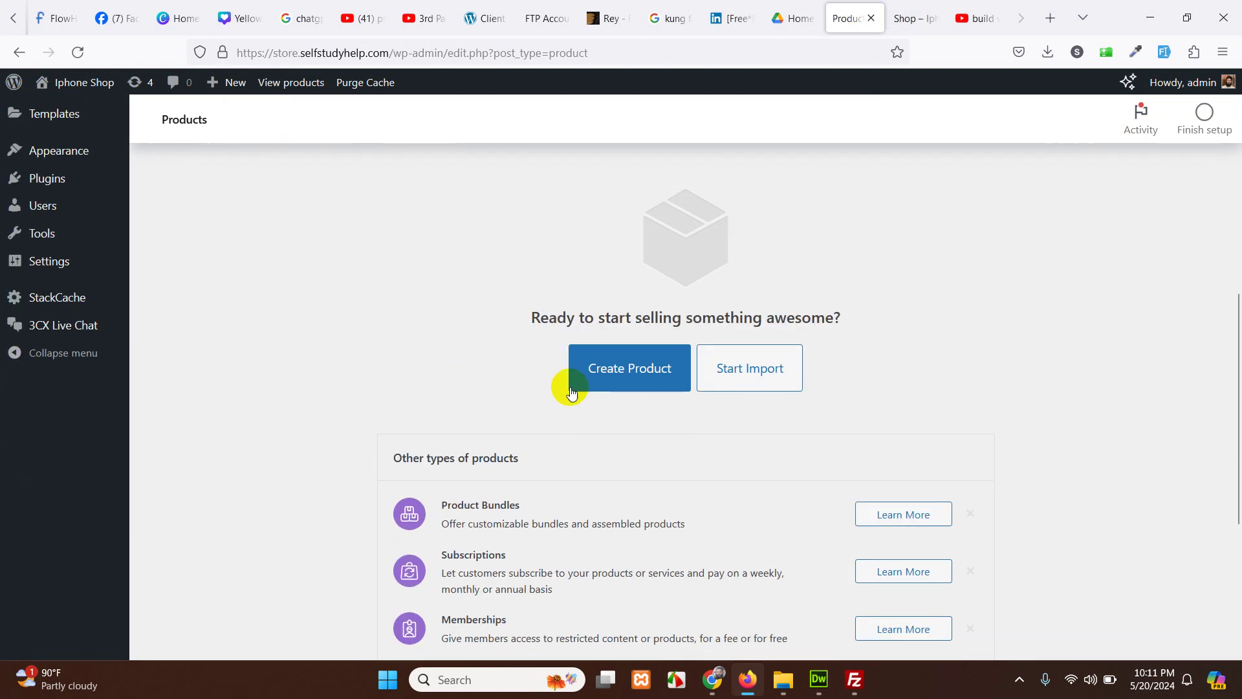
scroll(672, 427, "up", 5)
scroll(660, 410, "down", 4)
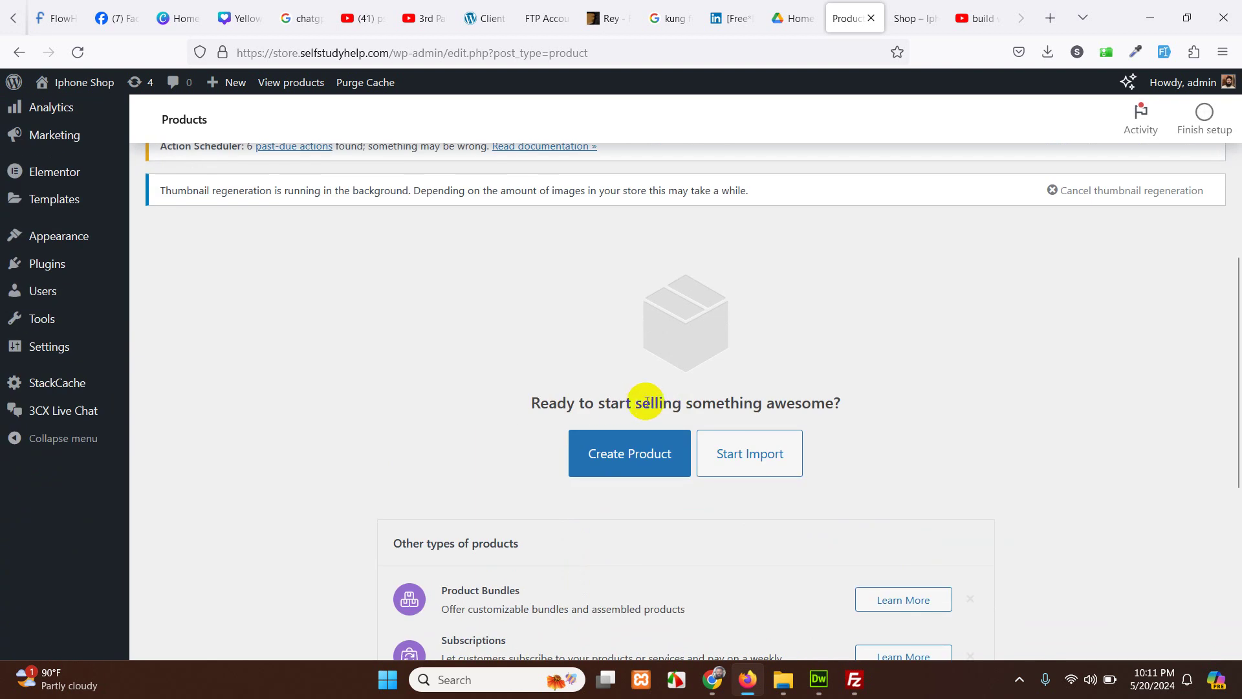
scroll(705, 401, "up", 6)
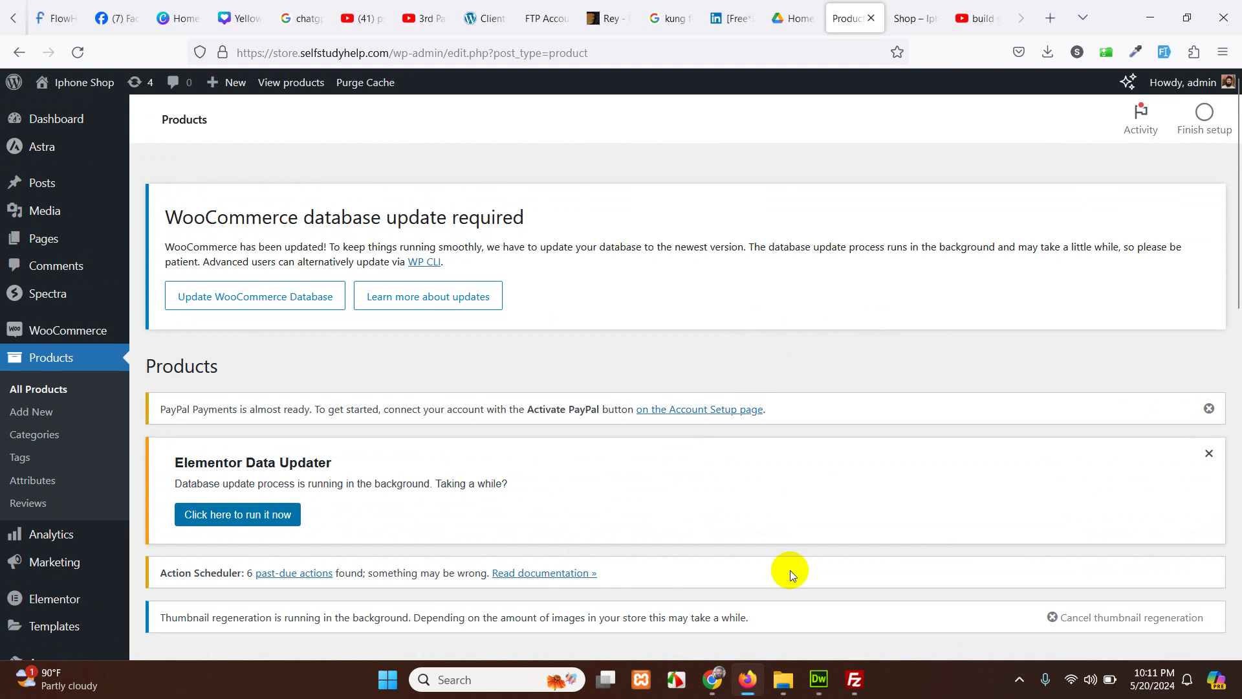
- Switch to Chrome and load webscraper.io in a new tab to reach the Web Scraper extension's Chrome Web Store page
left_click(710, 691)
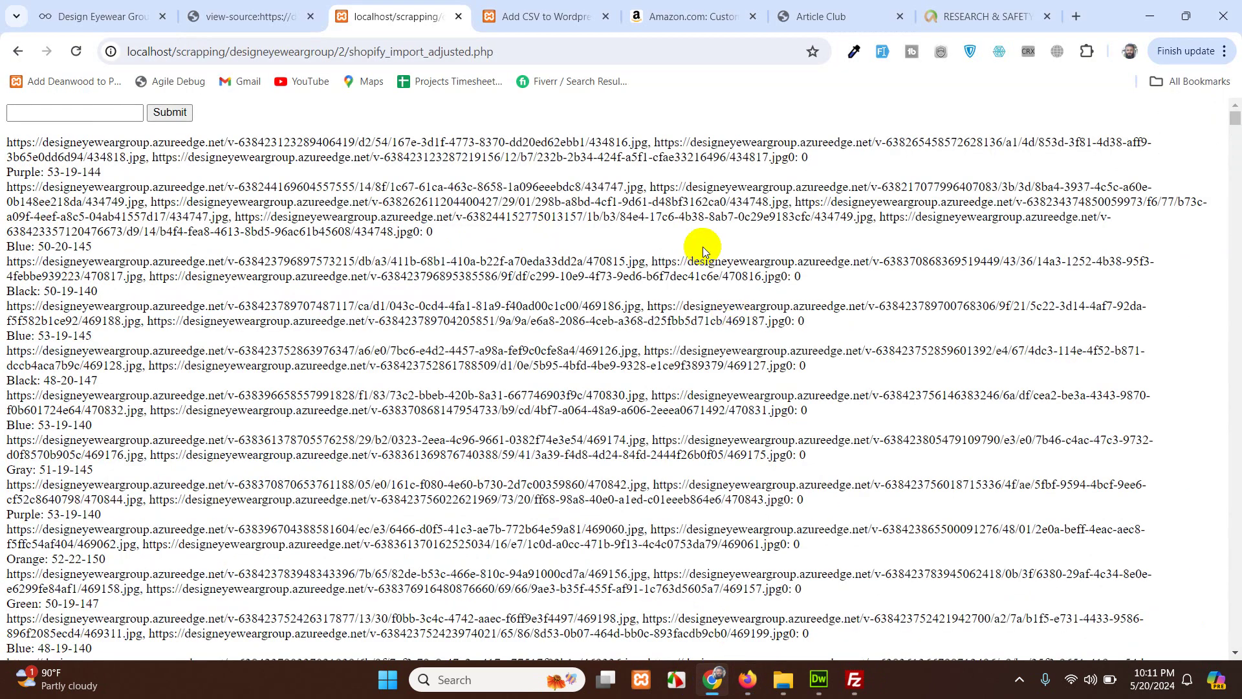
key("ctrl+t")
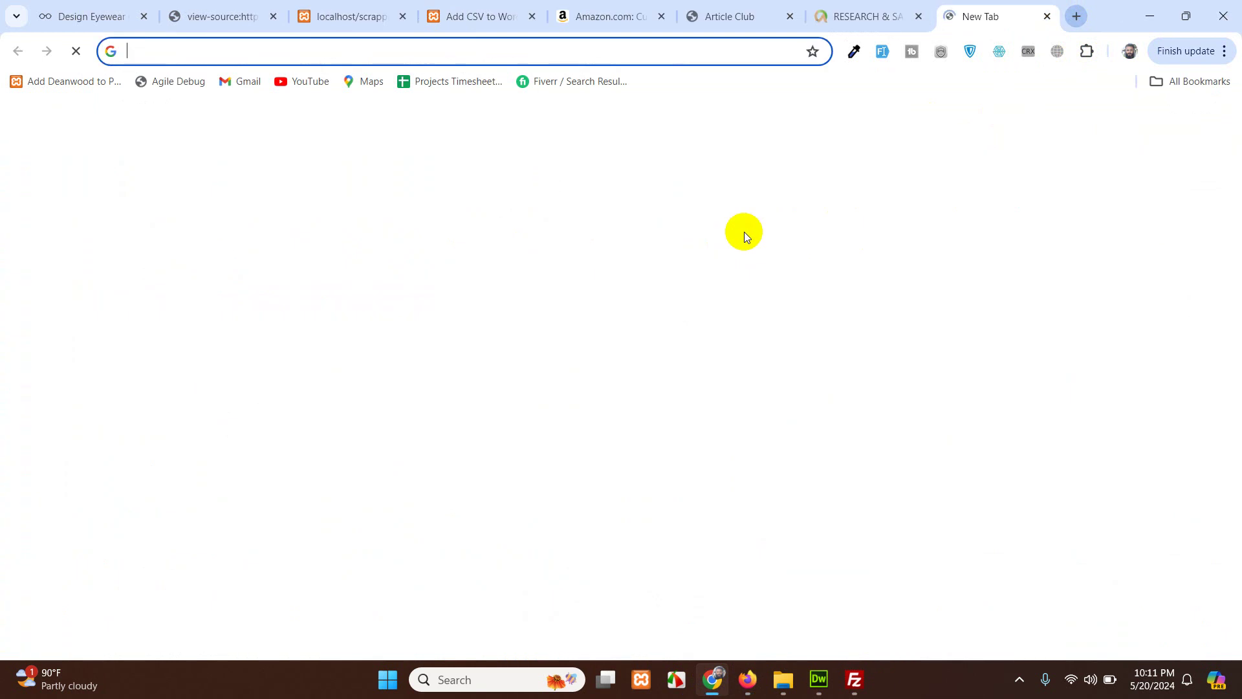
left_click(623, 51)
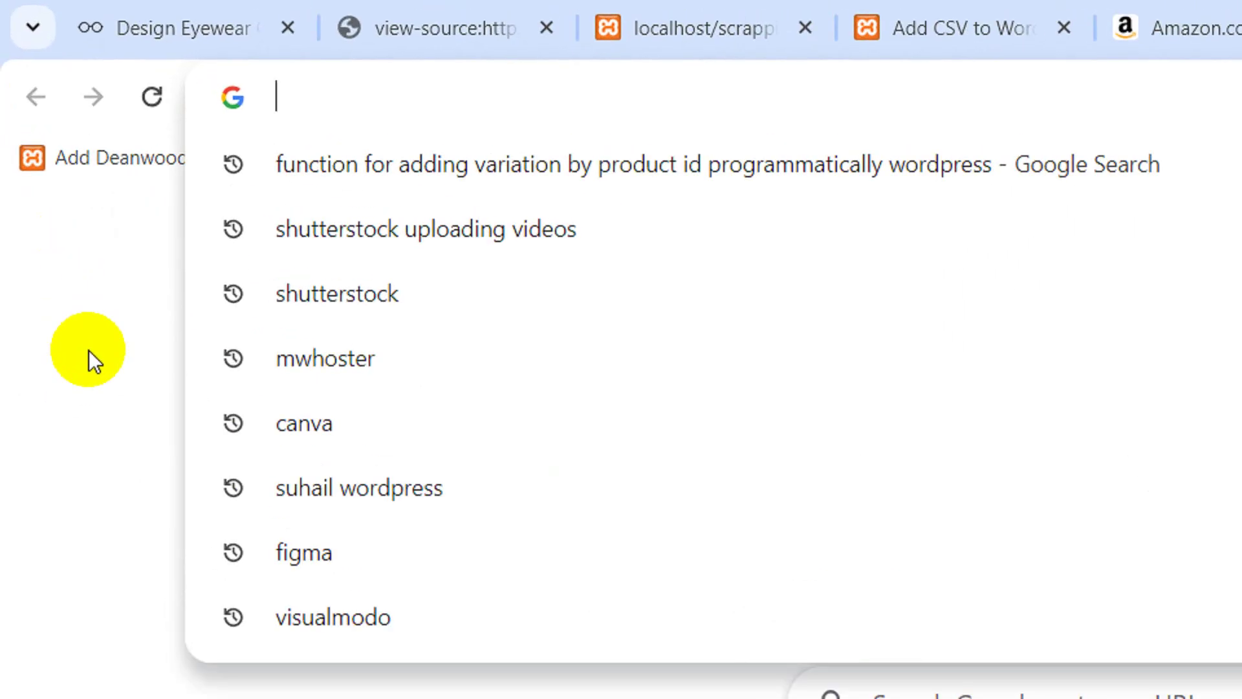
type("webscri")
key("BackSpace")
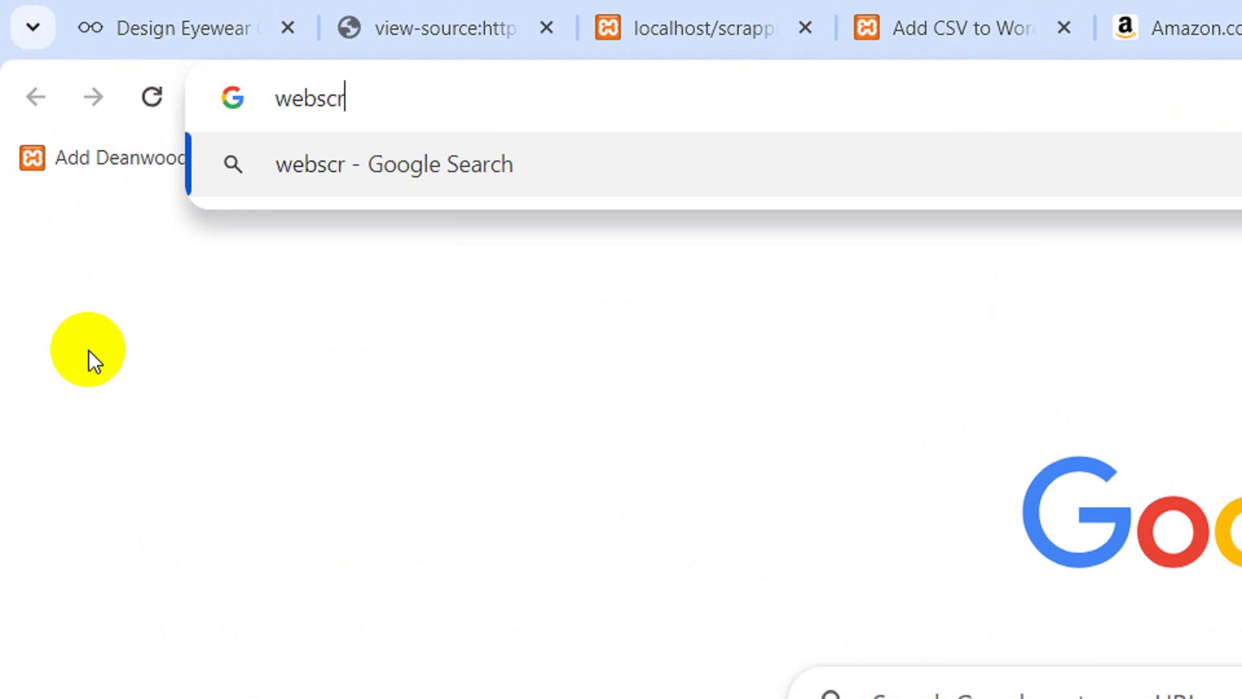
type("appe")
key("BackSpace")
key("BackSpace")
type("er.")
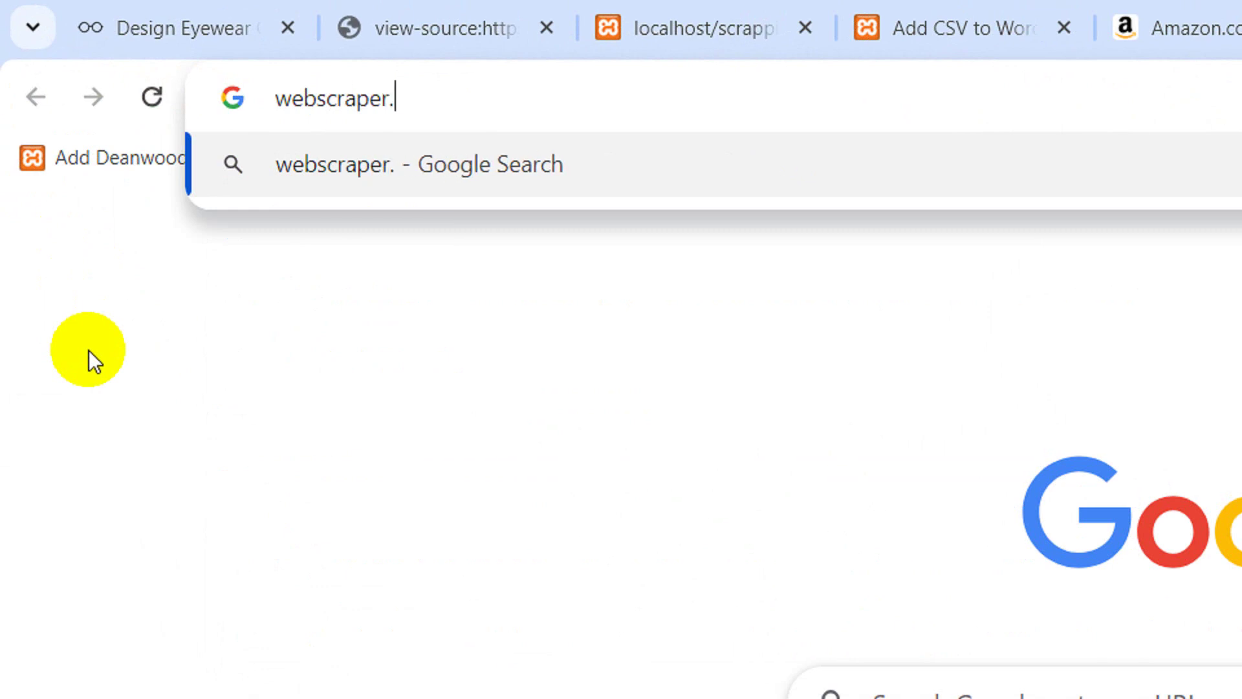
type("io")
key("Return")
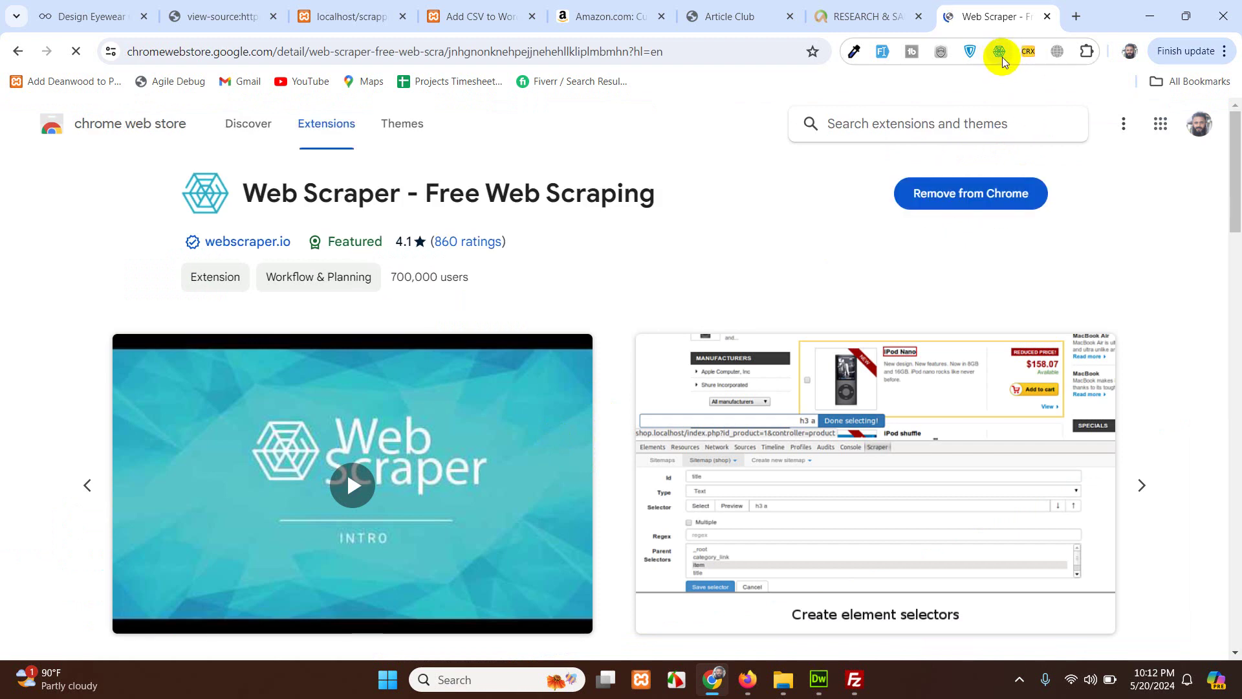
- Check the Web Scraper entry and its pin in the browser's extensions list, and close the extension's store page
left_click(1088, 53)
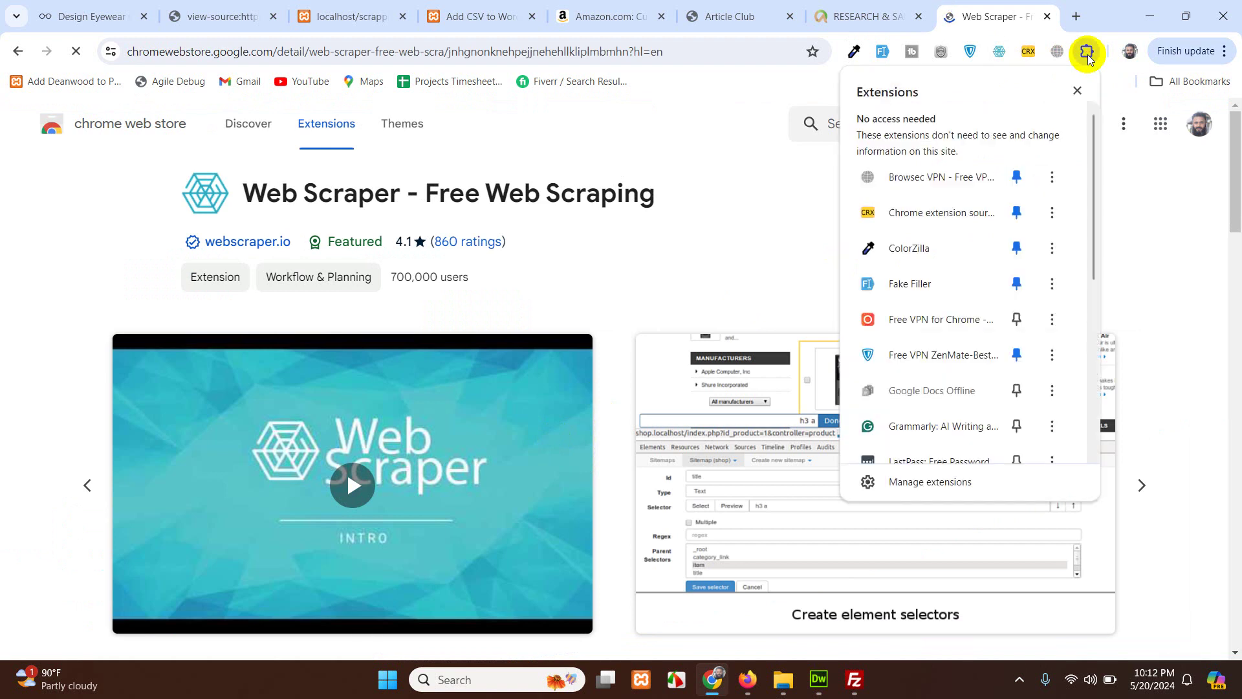
scroll(956, 379, "down", 3)
scroll(953, 370, "down", 3)
left_click(1016, 446)
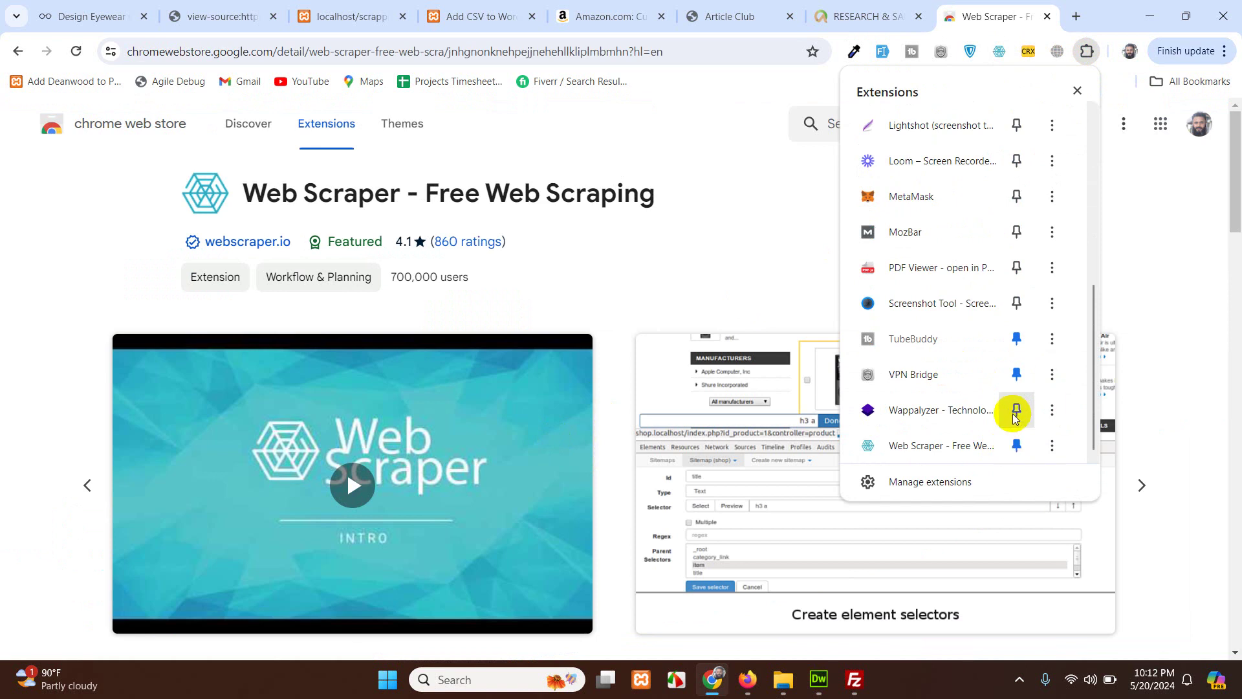
left_click(787, 107)
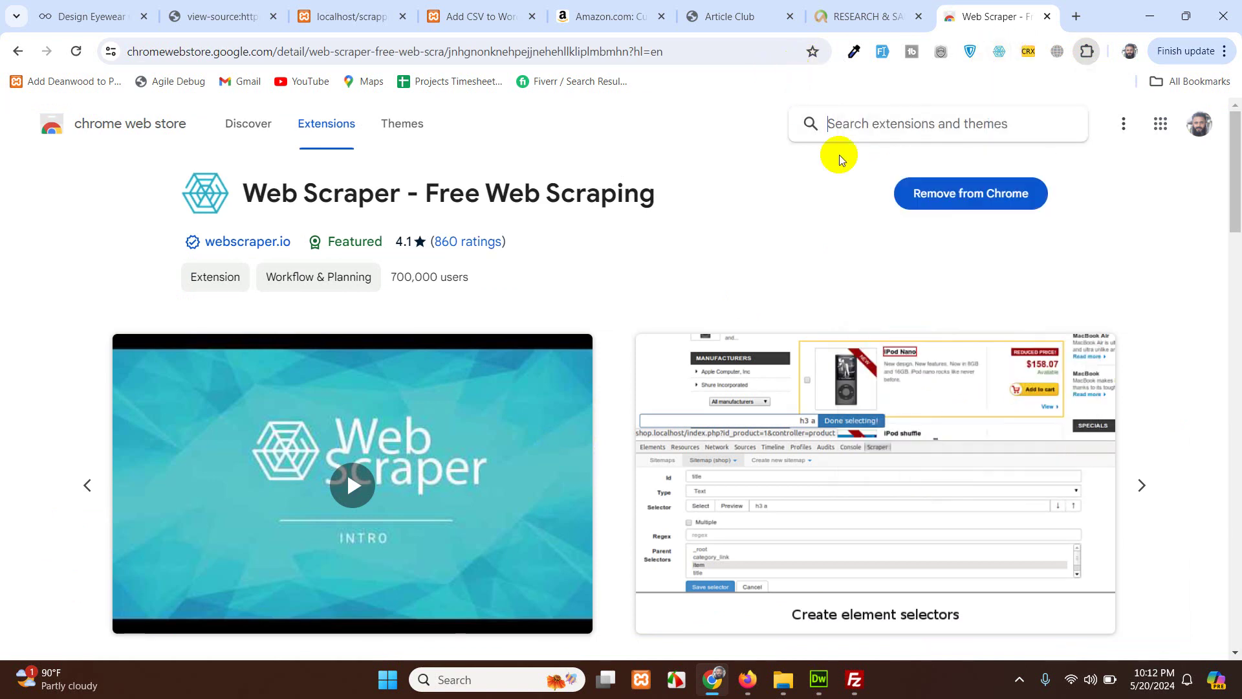
left_click(1048, 19)
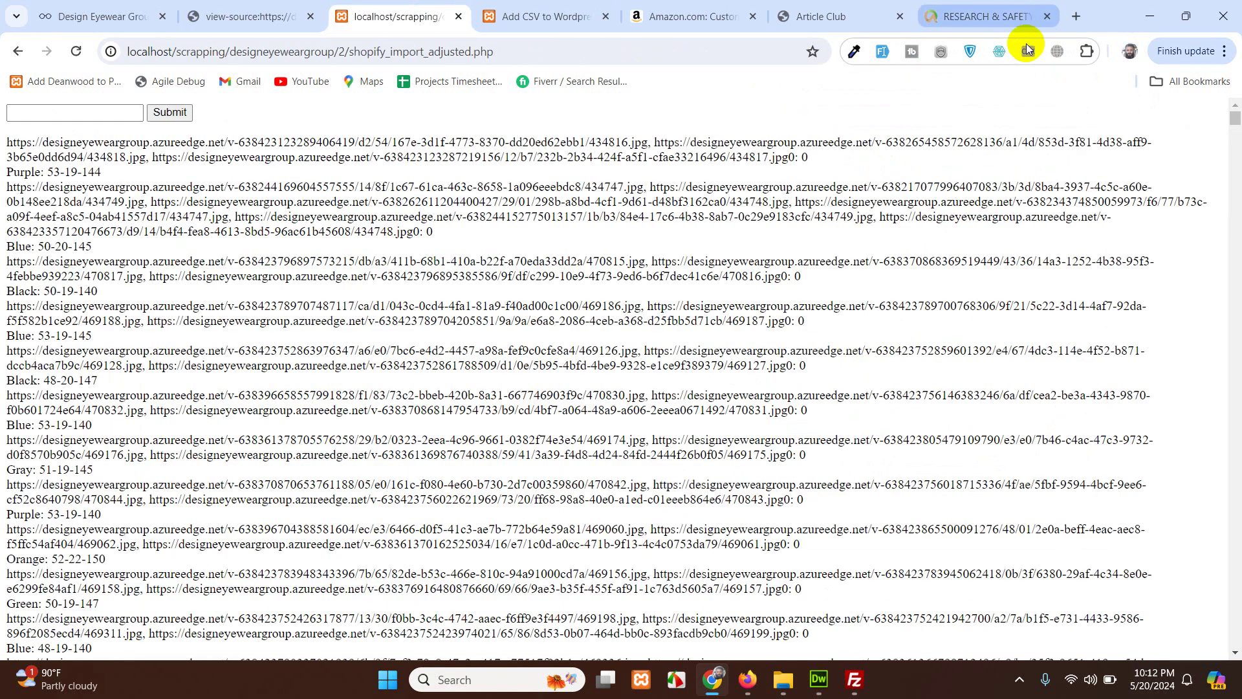
- Open amazon.com in a new browser tab
left_click(1077, 21)
left_click(714, 51)
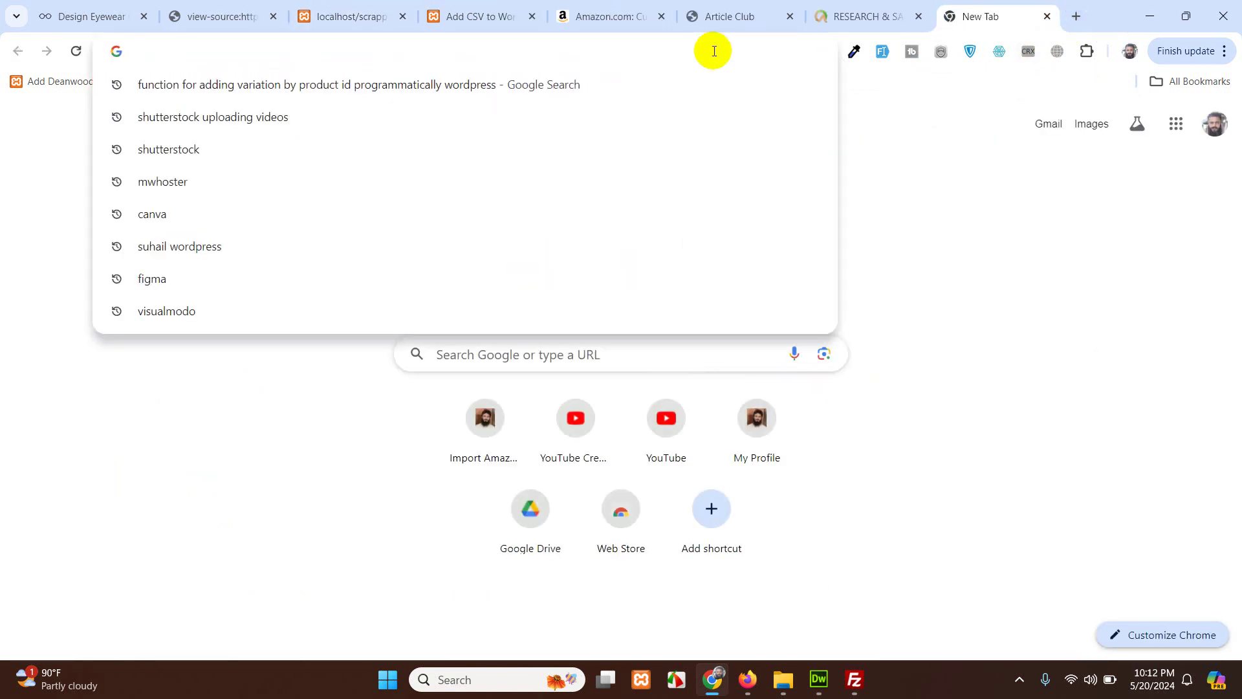
type("amazon.com")
key("Return")
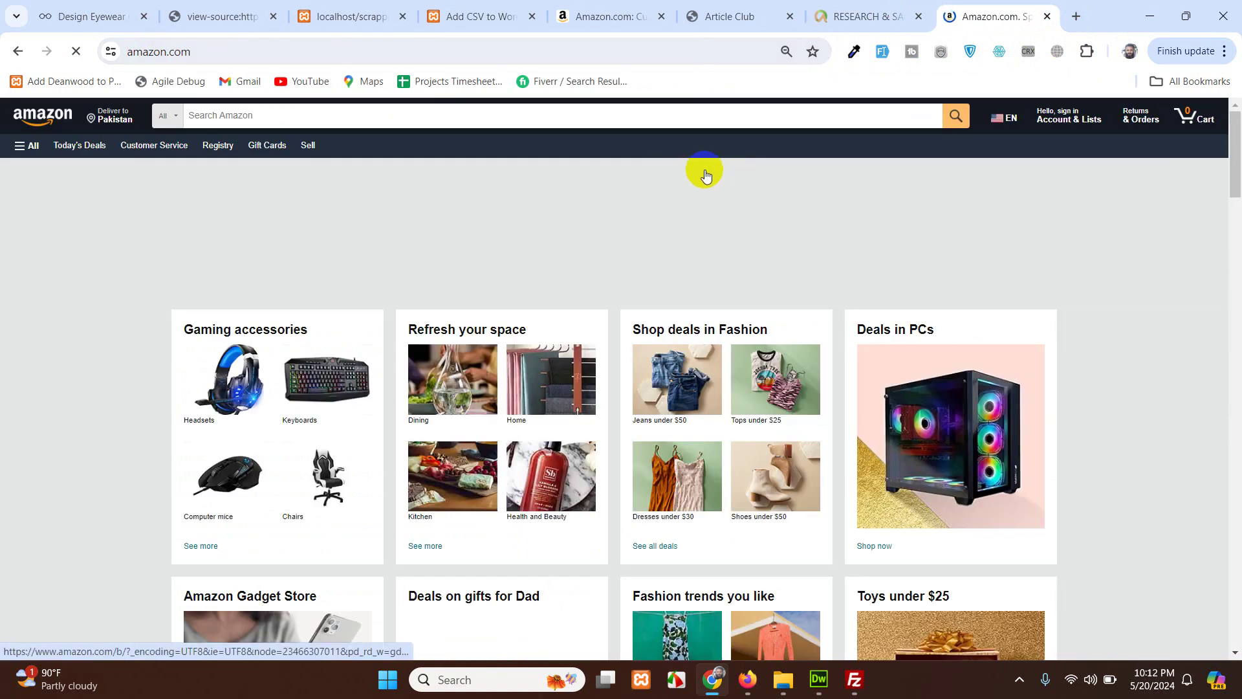
- Search Amazon for "iphone models" and look through the listed products
left_click(575, 157)
left_click(582, 117)
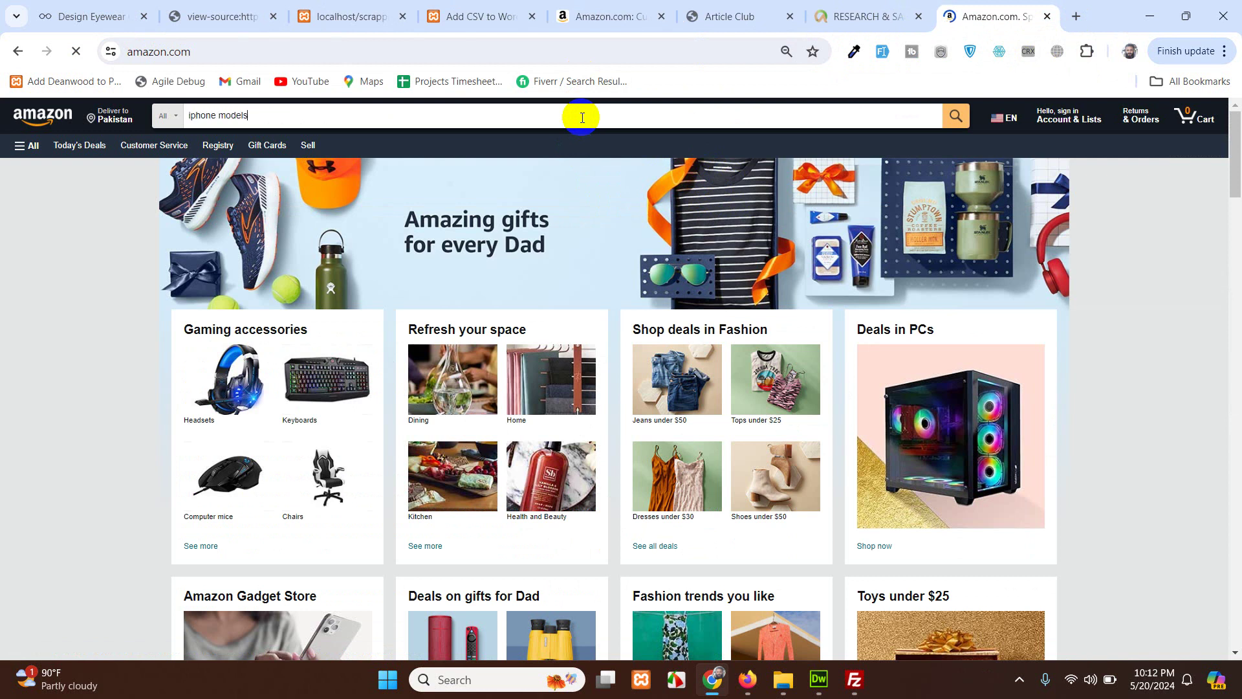
key("Return")
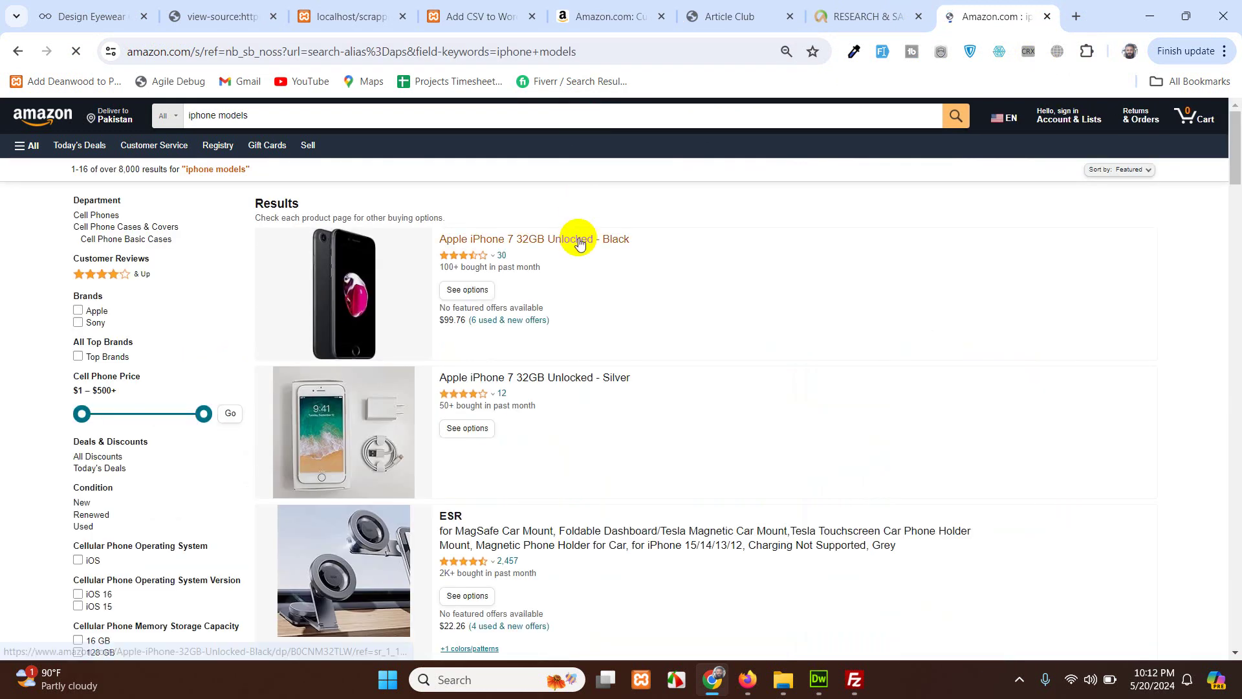
scroll(536, 376, "down", 3)
scroll(526, 373, "down", 12)
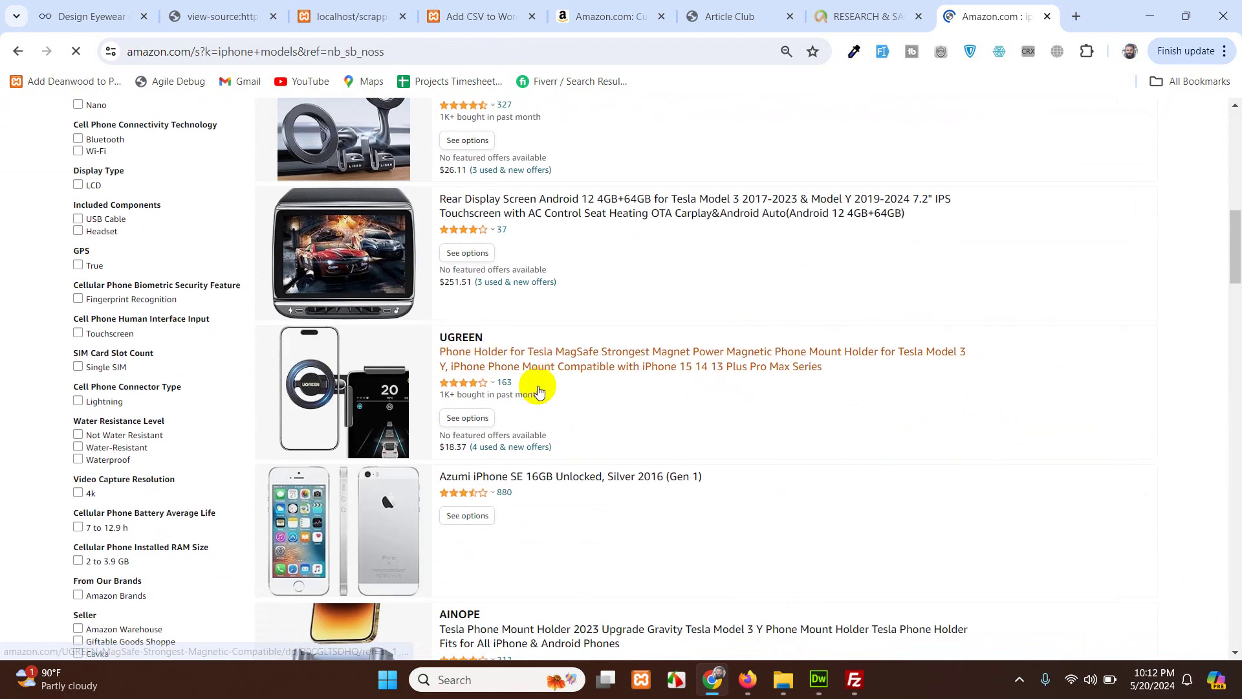
scroll(356, 285, "down", 12)
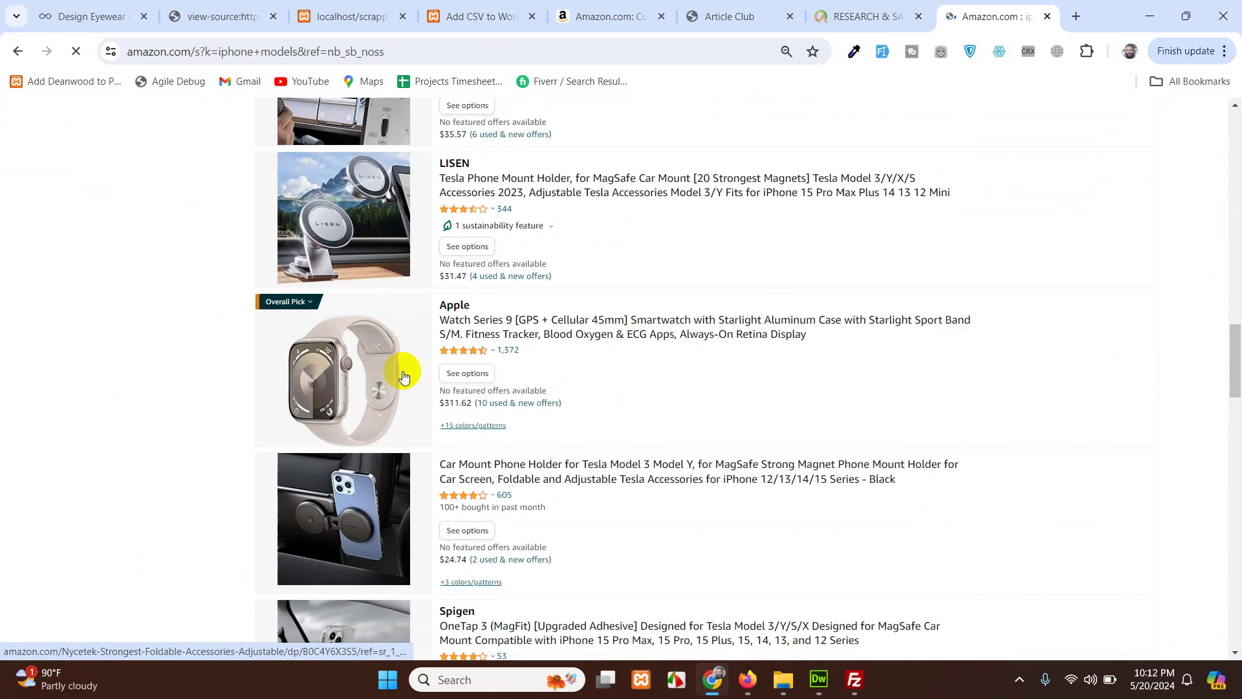
scroll(407, 405, "up", 4)
scroll(407, 404, "up", 20)
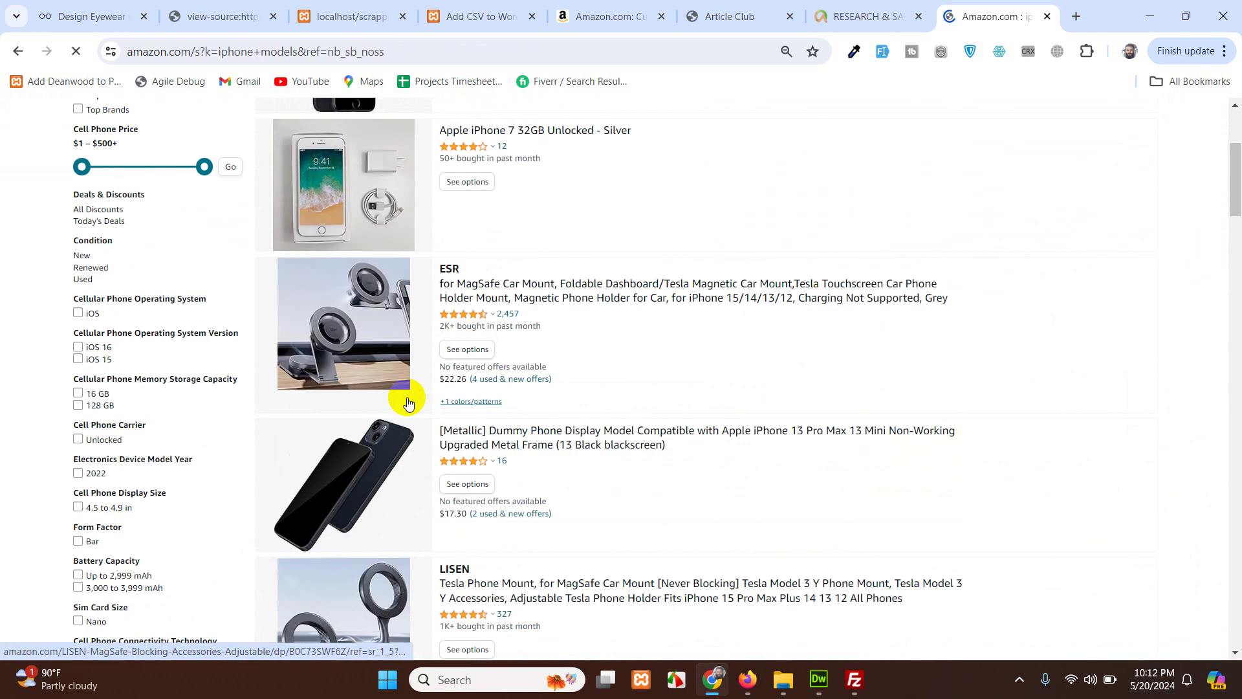
scroll(407, 420, "up", 1)
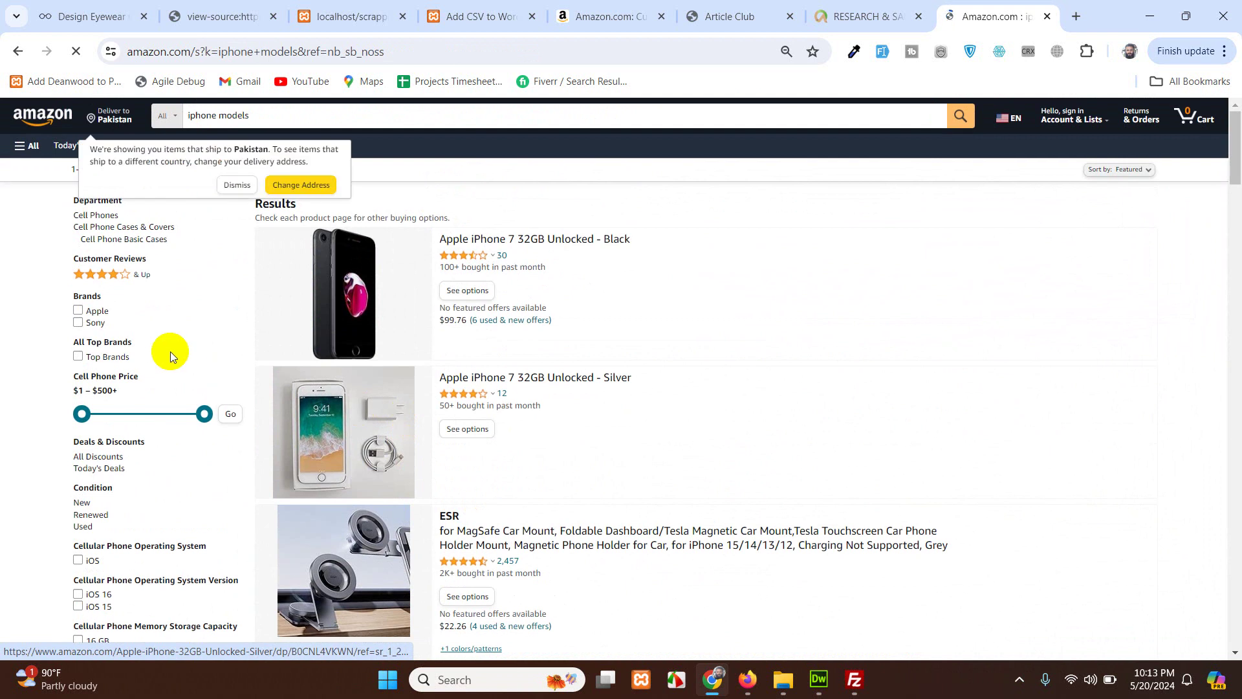
- Filter the iphone models results to the Apple brand and look through the remaining products
left_click(76, 317)
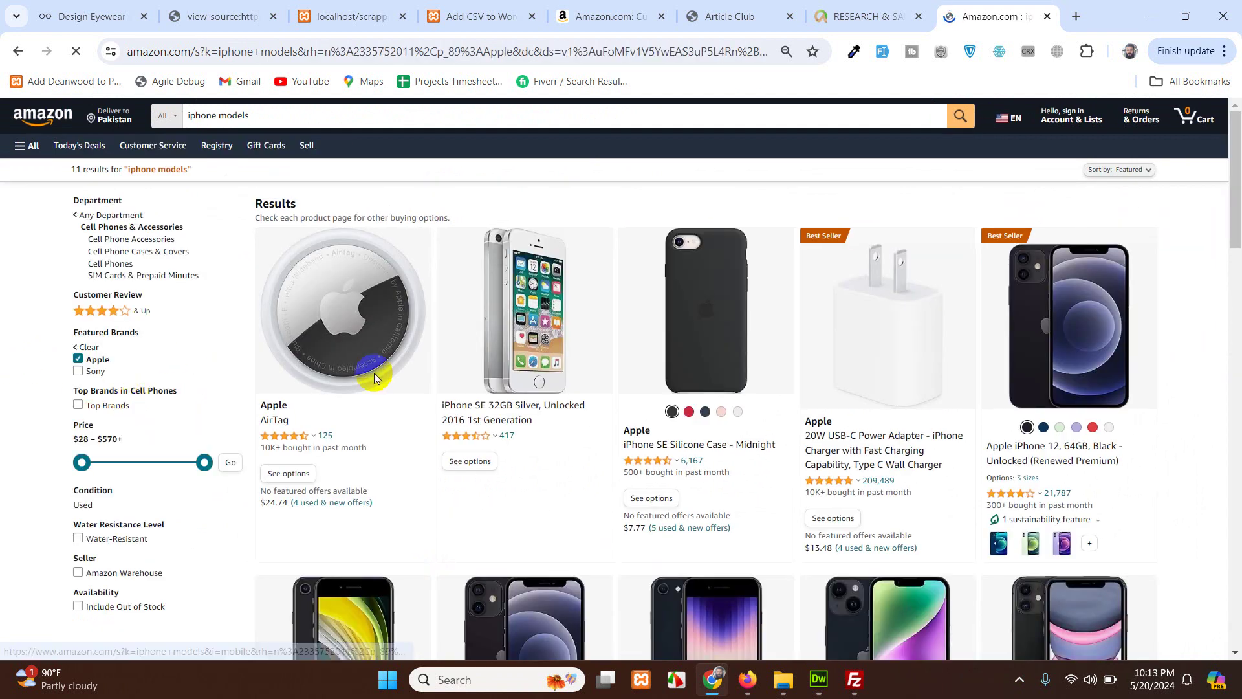
left_click(378, 328)
scroll(1068, 476, "down", 5)
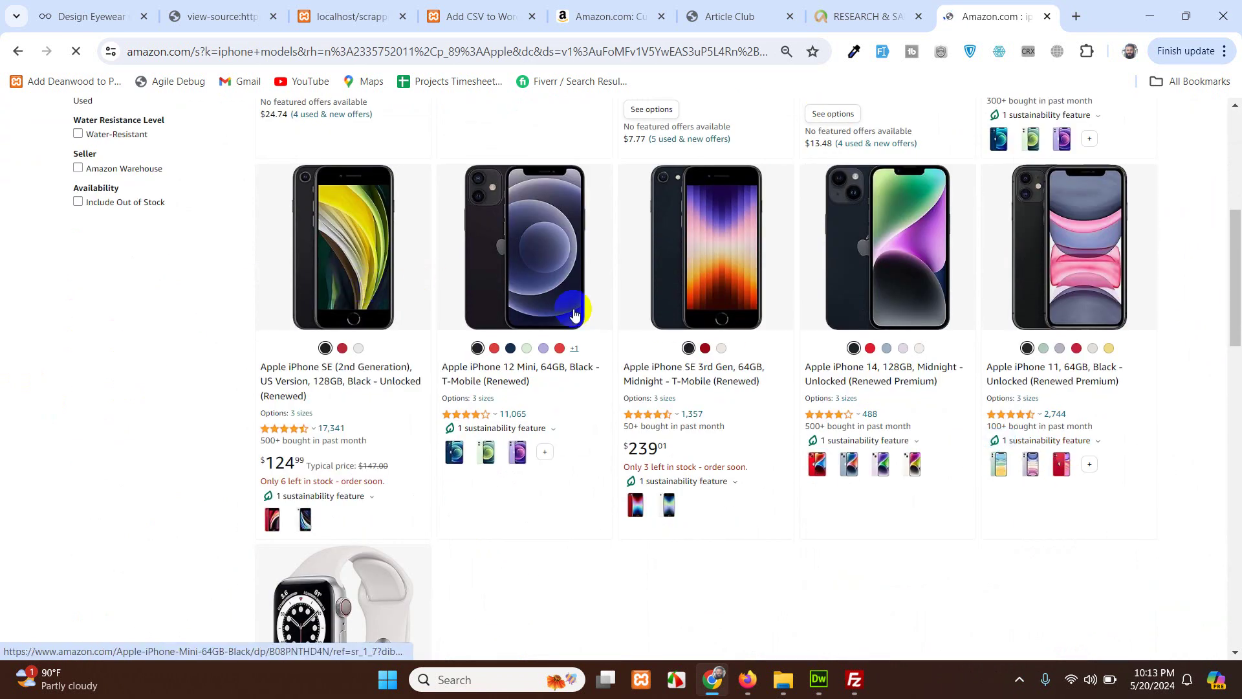
scroll(377, 444, "down", 5)
scroll(615, 397, "up", 10)
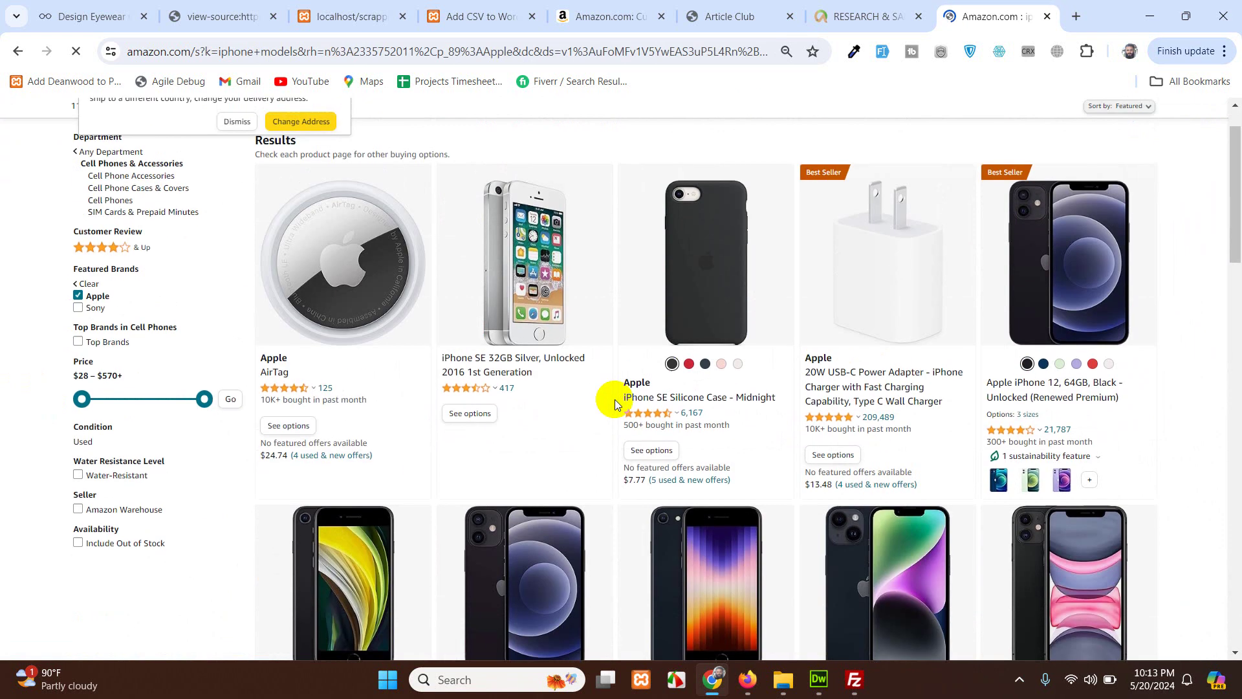
left_click(370, 325)
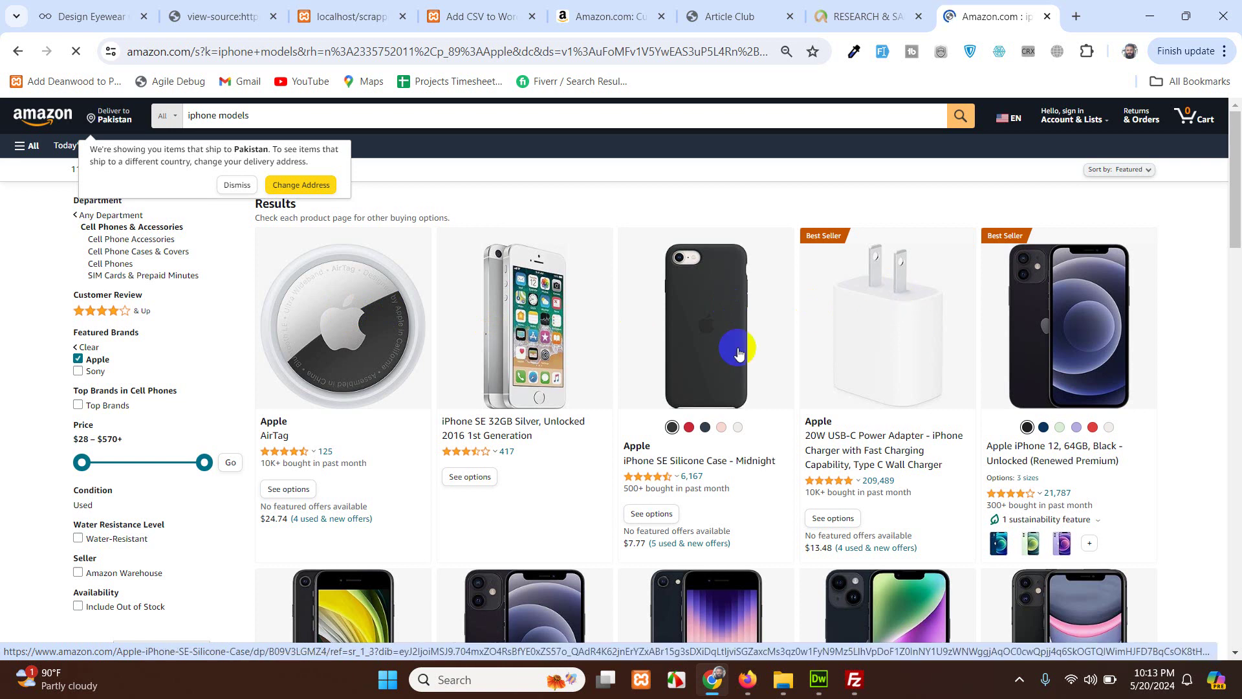
left_click(687, 312)
scroll(914, 546, "down", 4)
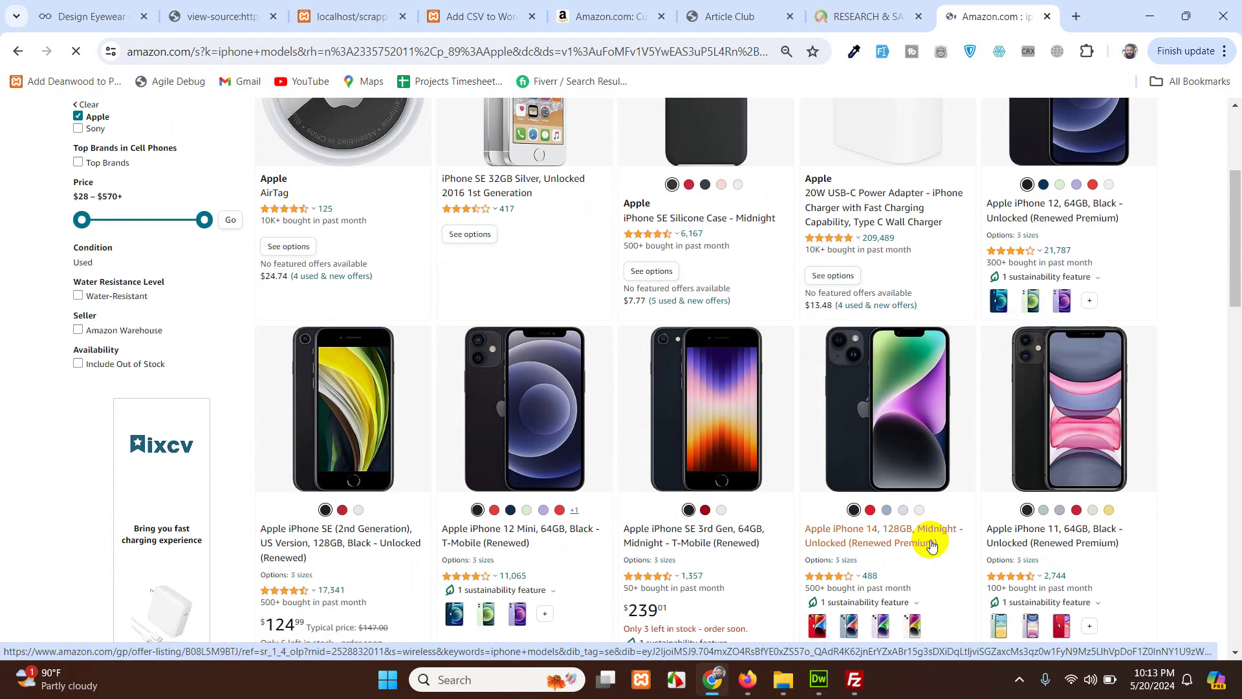
scroll(833, 446, "up", 4)
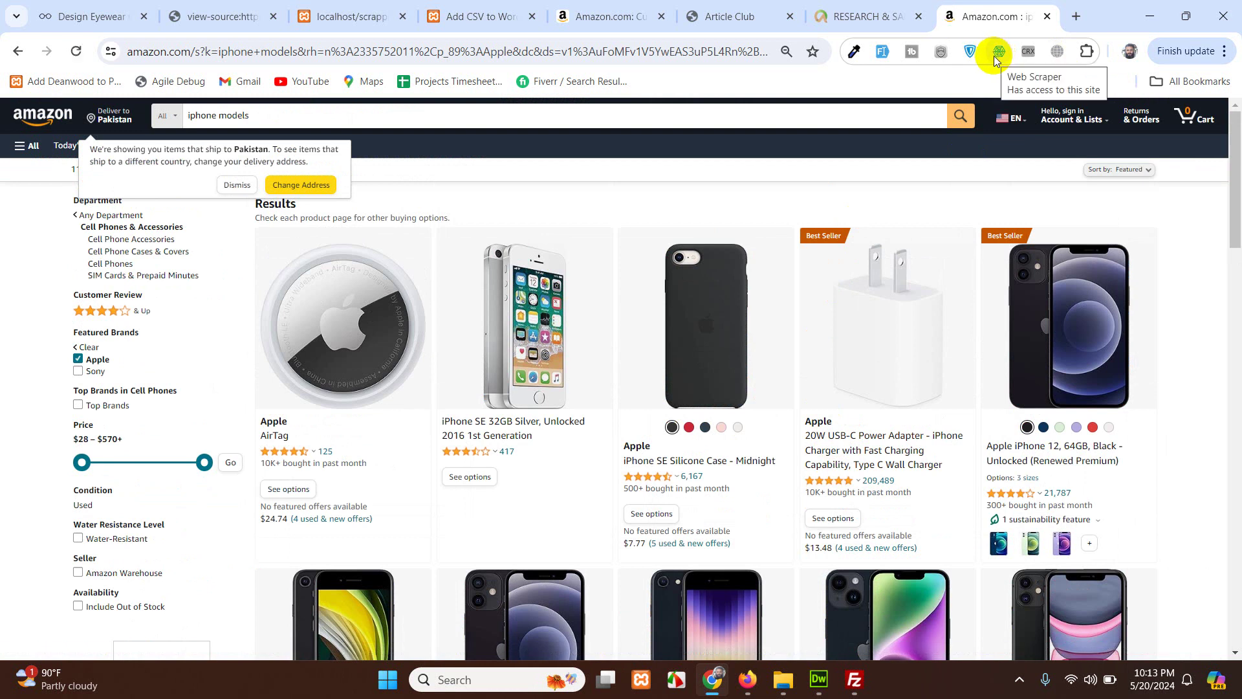
- Open the browser's developer tools on the results page, try docking them to the right, and set Dock to bottom
right_click(579, 197)
left_click(624, 592)
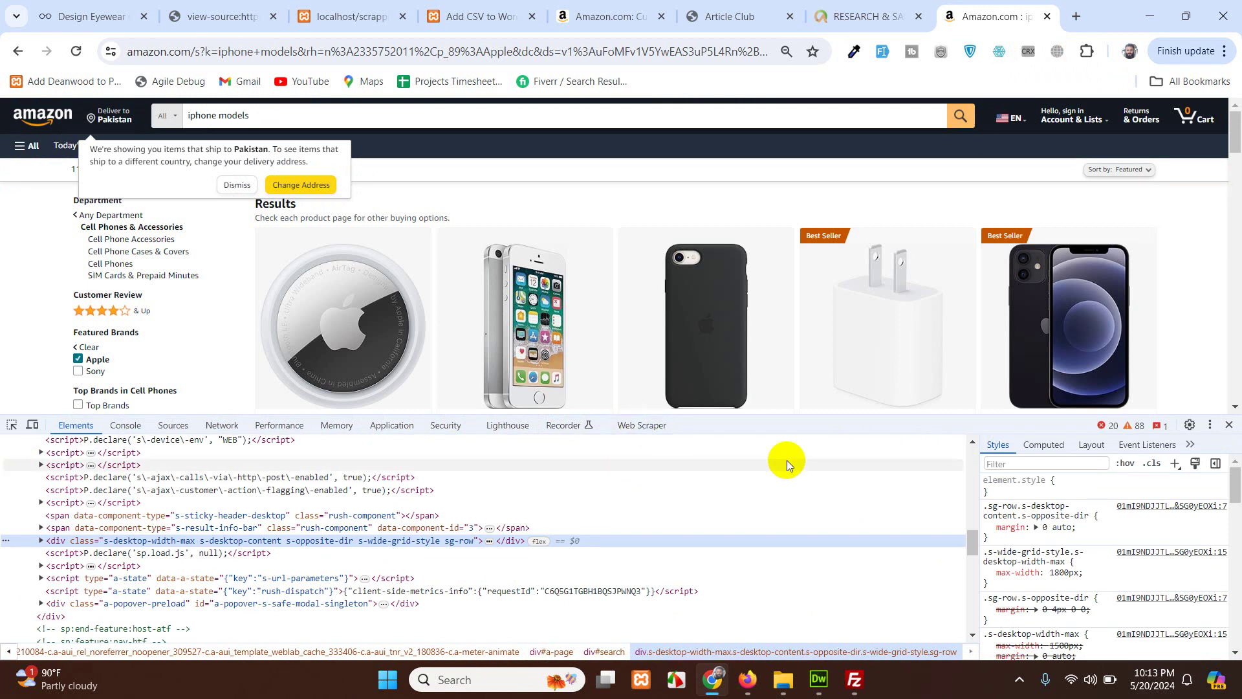
left_click(1210, 428)
left_click(1222, 449)
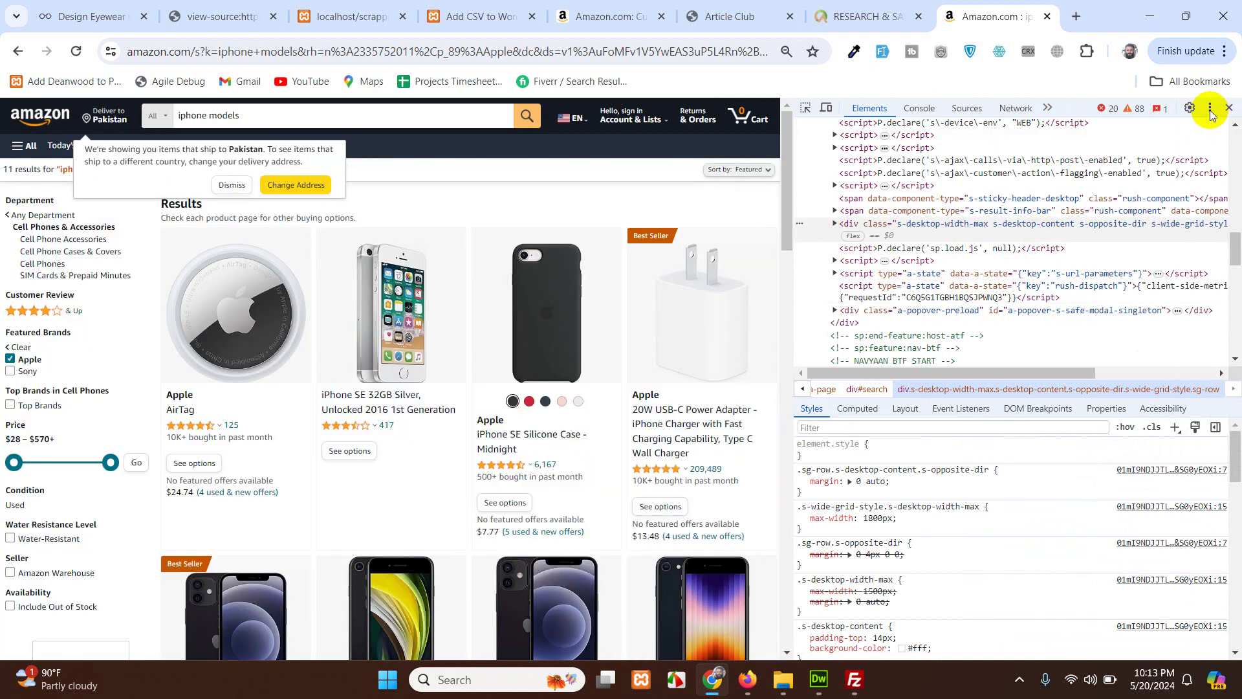
left_click(1223, 55)
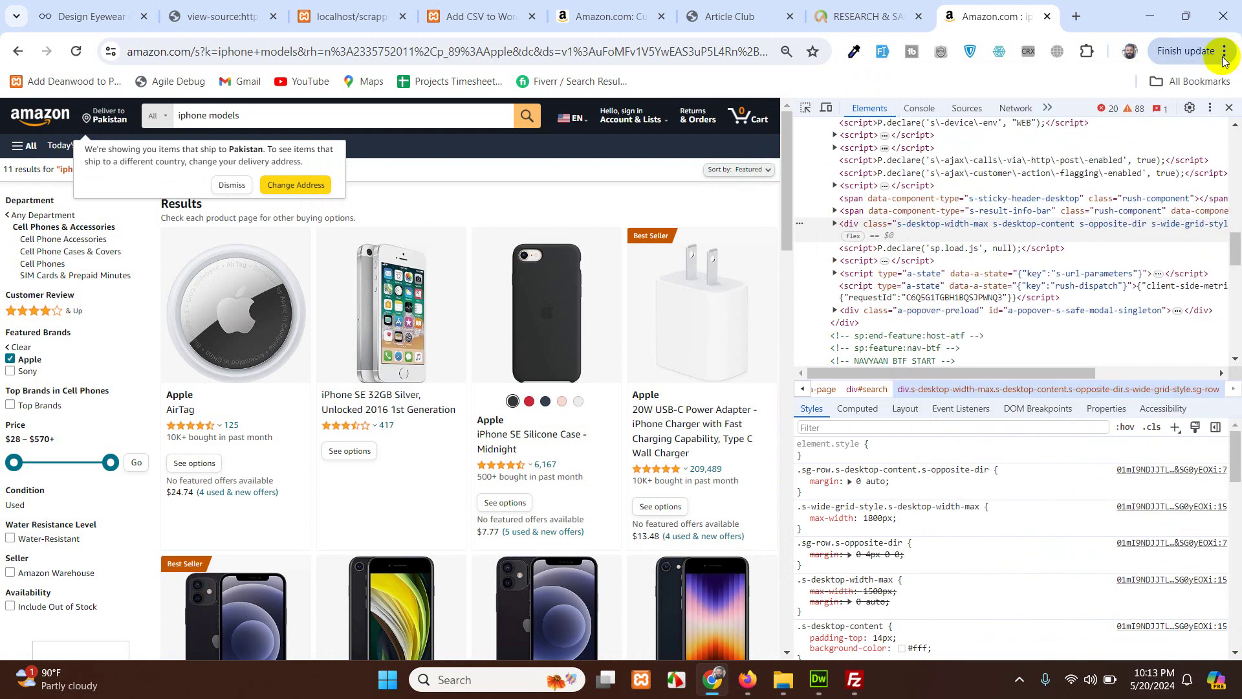
left_click(1209, 108)
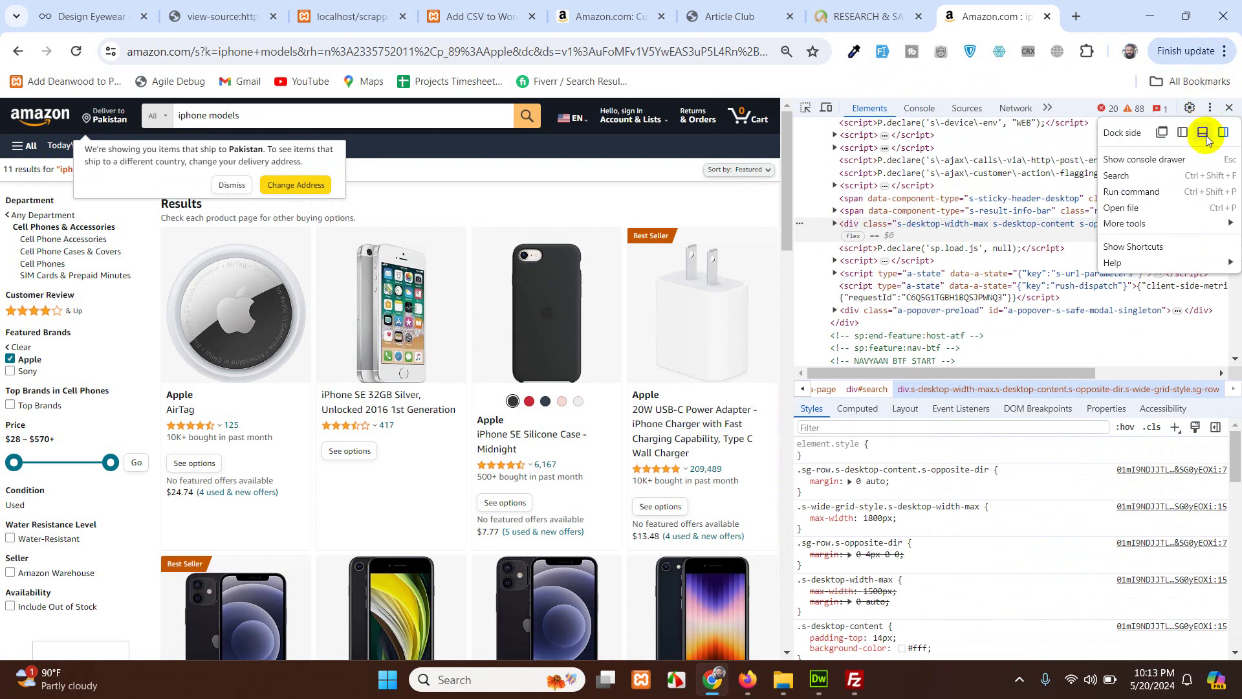
left_click(1203, 133)
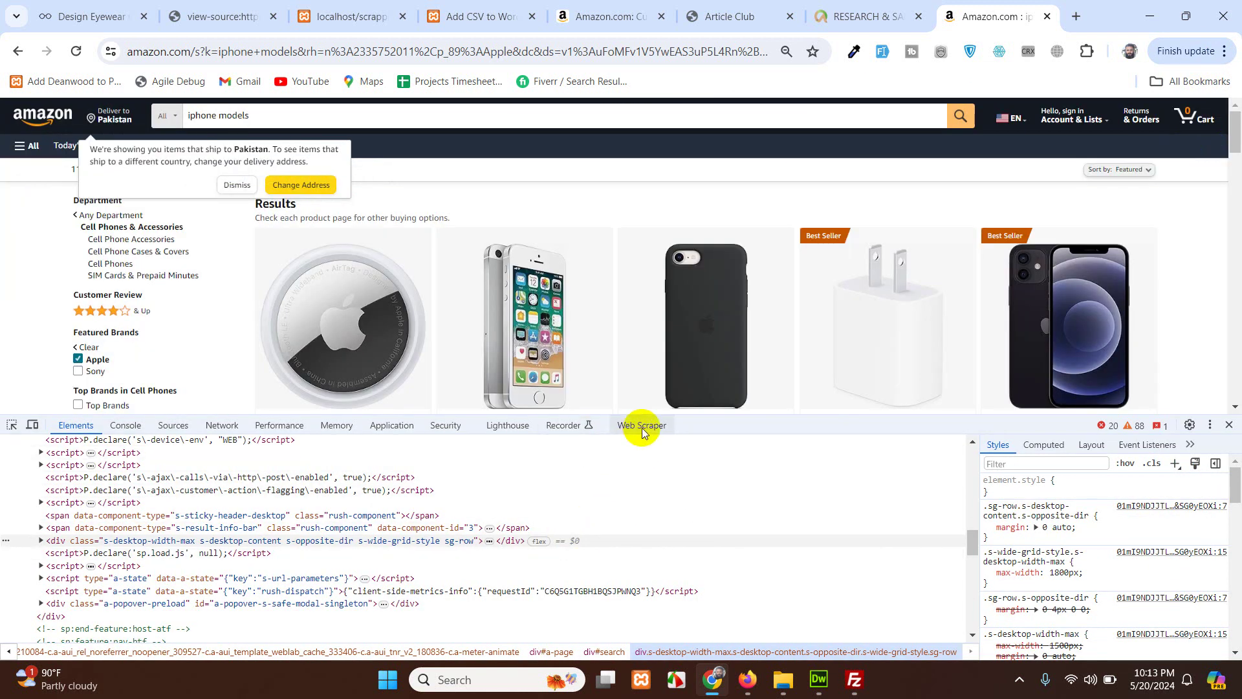
- Open a blank new-sitemap form in Web Scraper and look over the filtered products to scrape
left_click(641, 426)
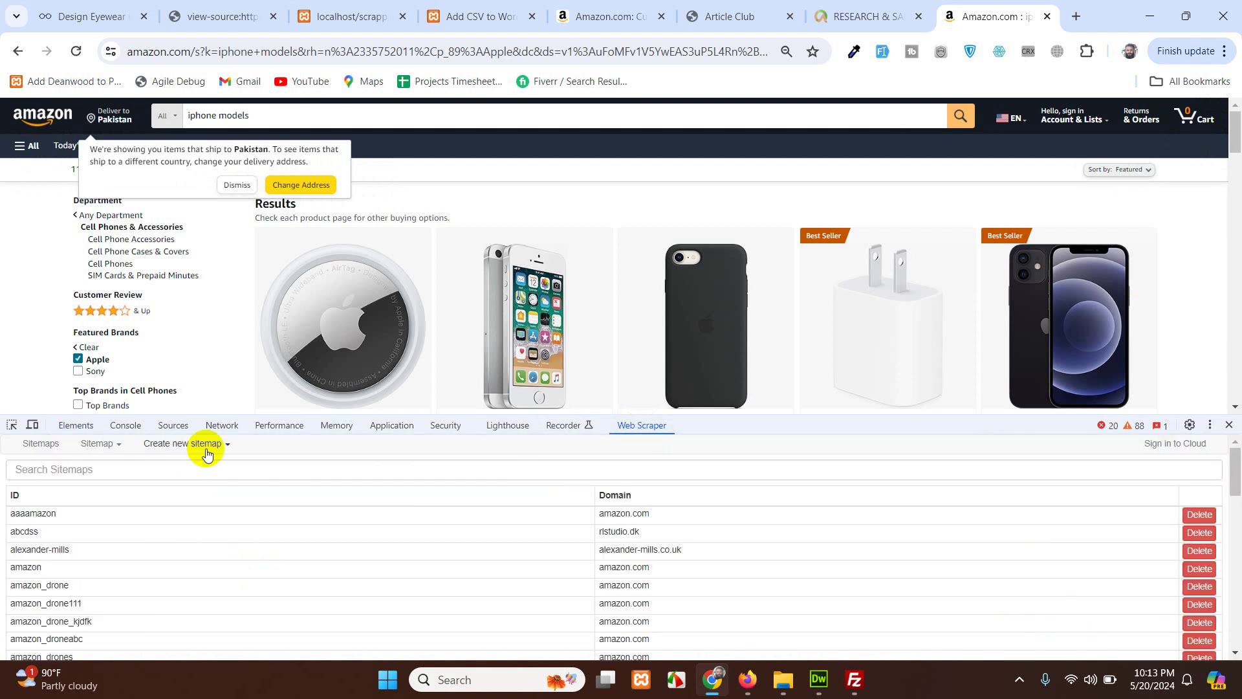
left_click(166, 444)
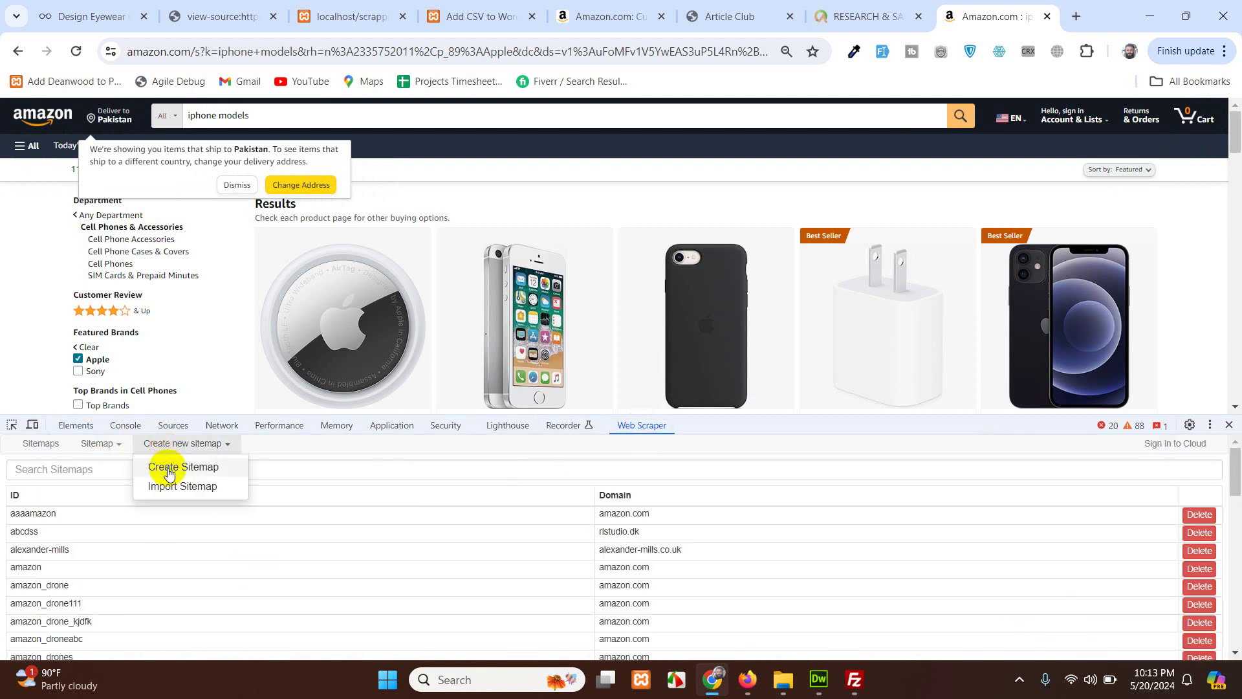
left_click(168, 468)
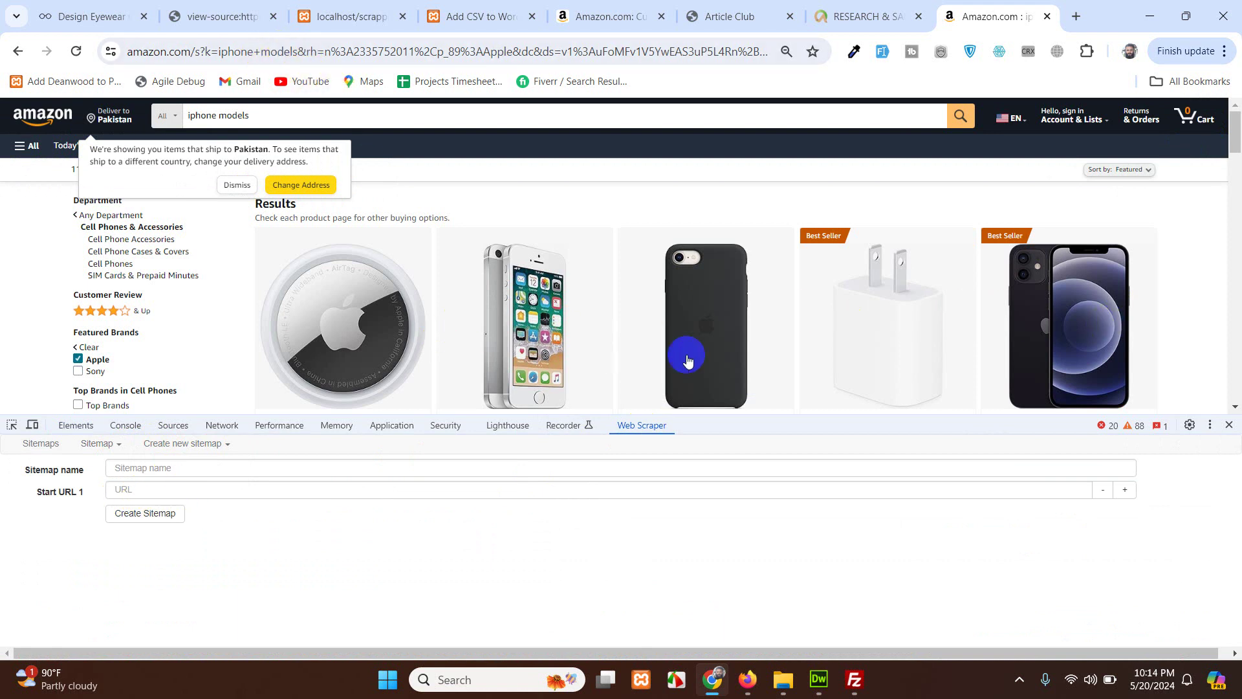
scroll(762, 352, "down", 1)
scroll(703, 344, "down", 5)
scroll(703, 344, "down", 5)
scroll(703, 344, "up", 5)
scroll(702, 342, "down", 4)
scroll(699, 338, "up", 9)
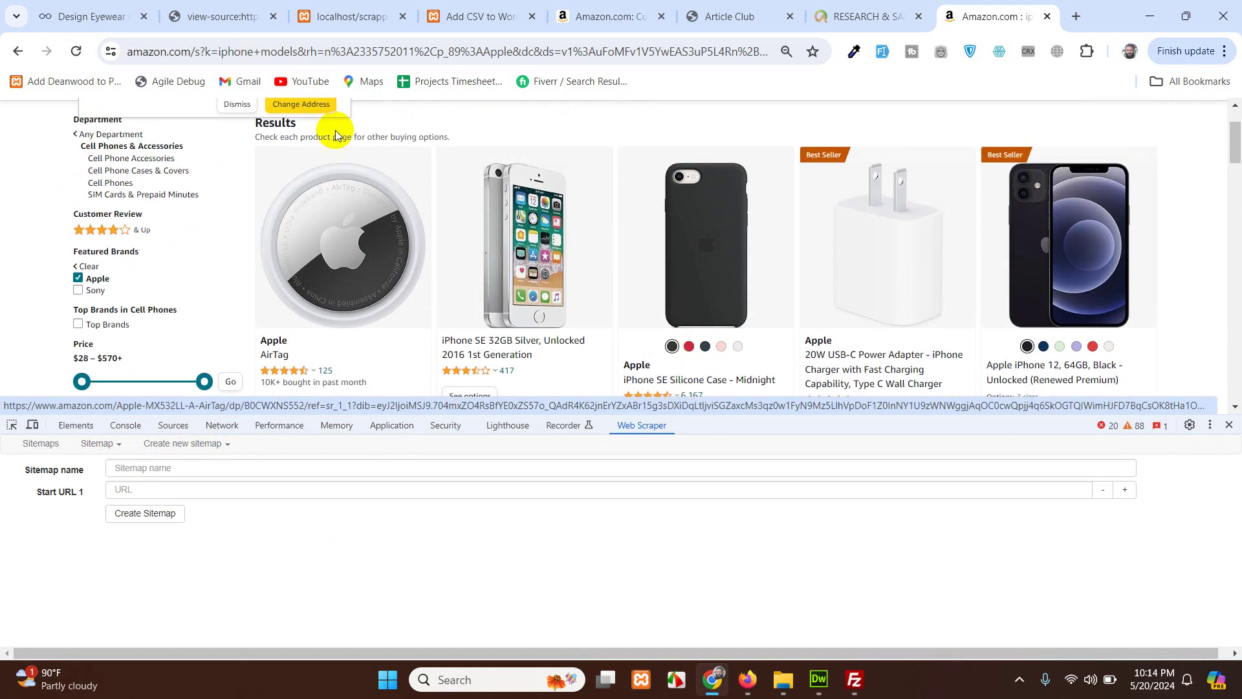
- Create the sitemap amazon_iphone, using the address of the Apple-filtered results page as its start URL
right_click(327, 49)
left_click(295, 56)
right_click(296, 56)
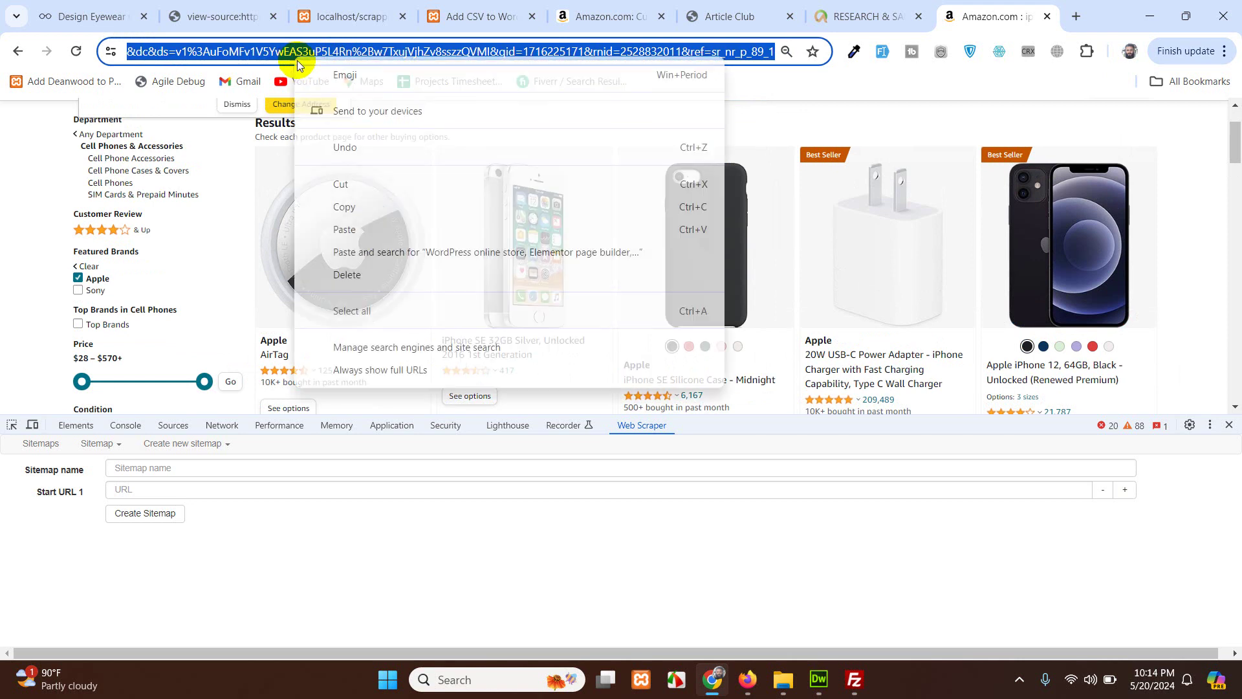
left_click(345, 206)
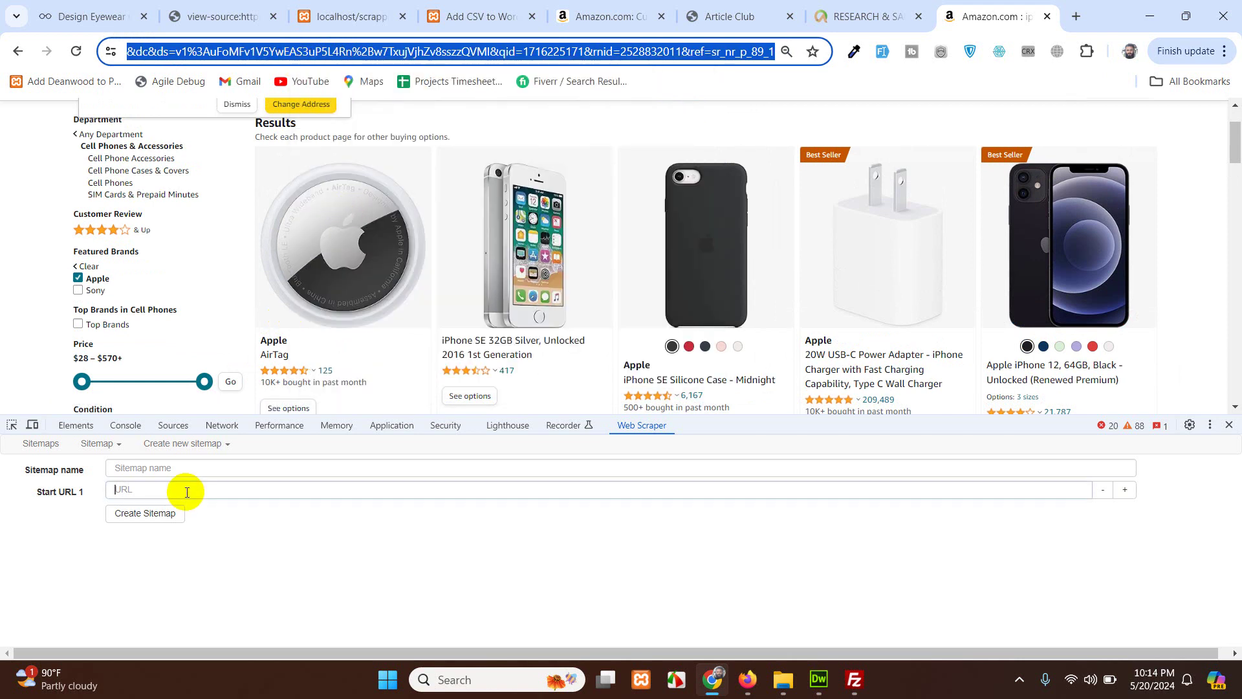
right_click(188, 489)
left_click(261, 277)
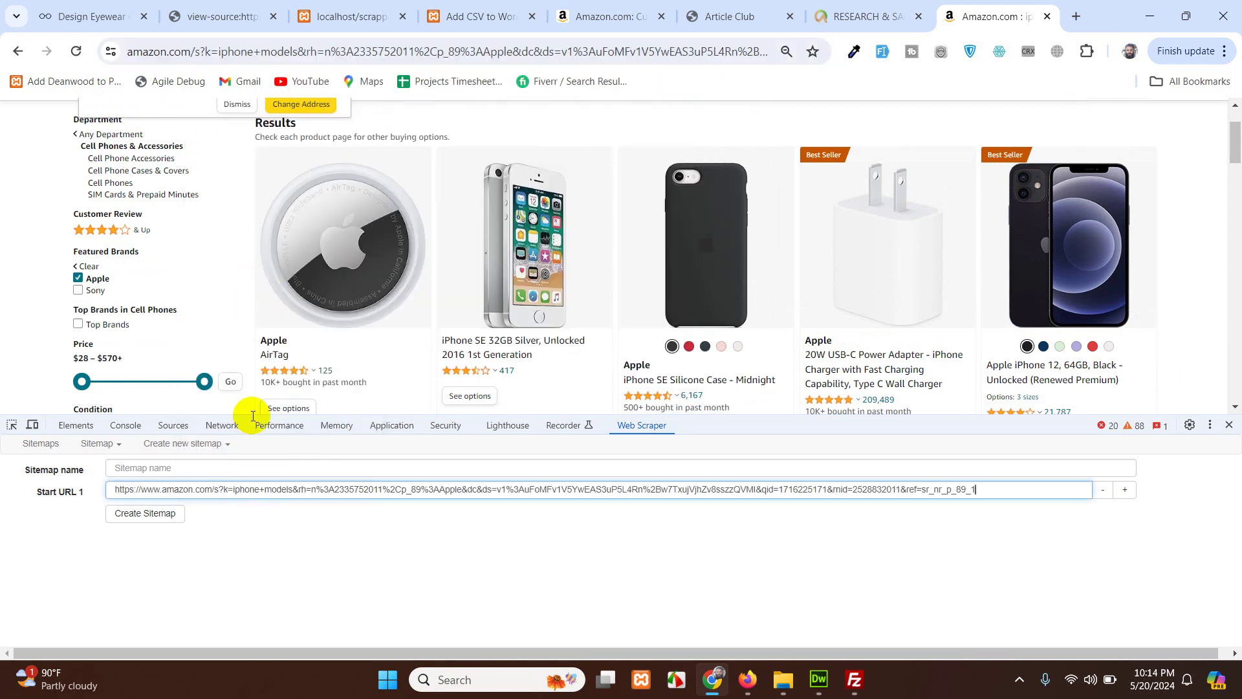
left_click(225, 469)
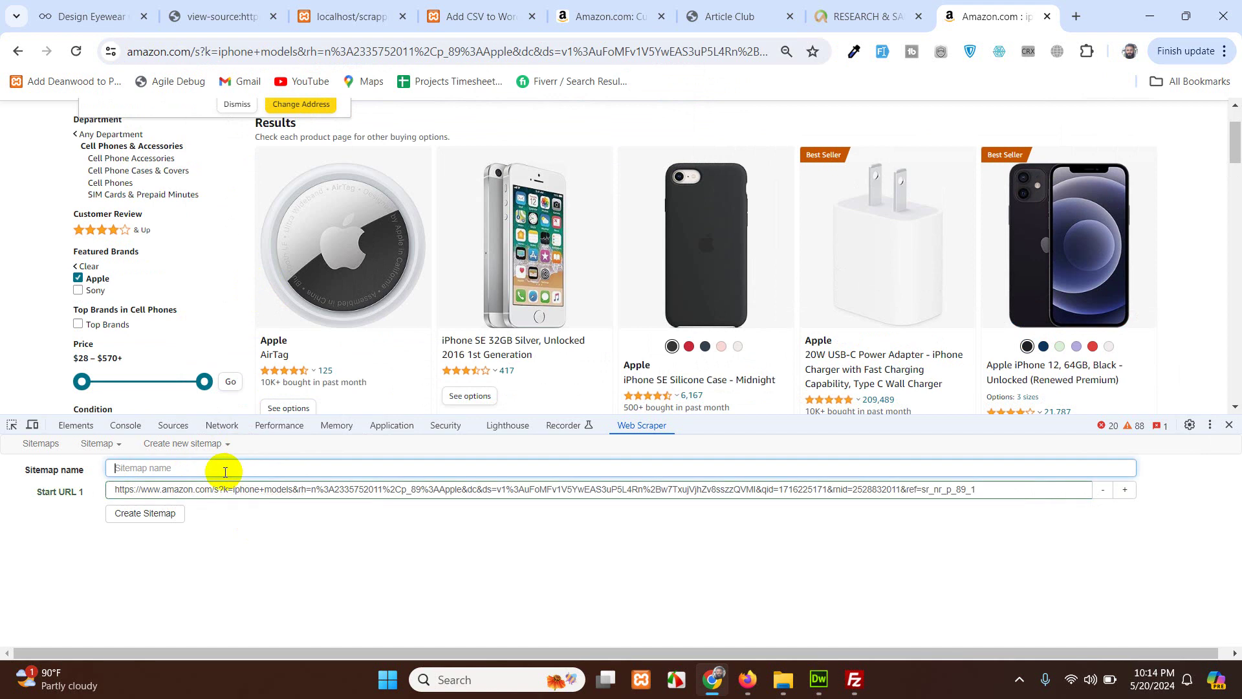
type("amazon_iphone")
left_click(156, 514)
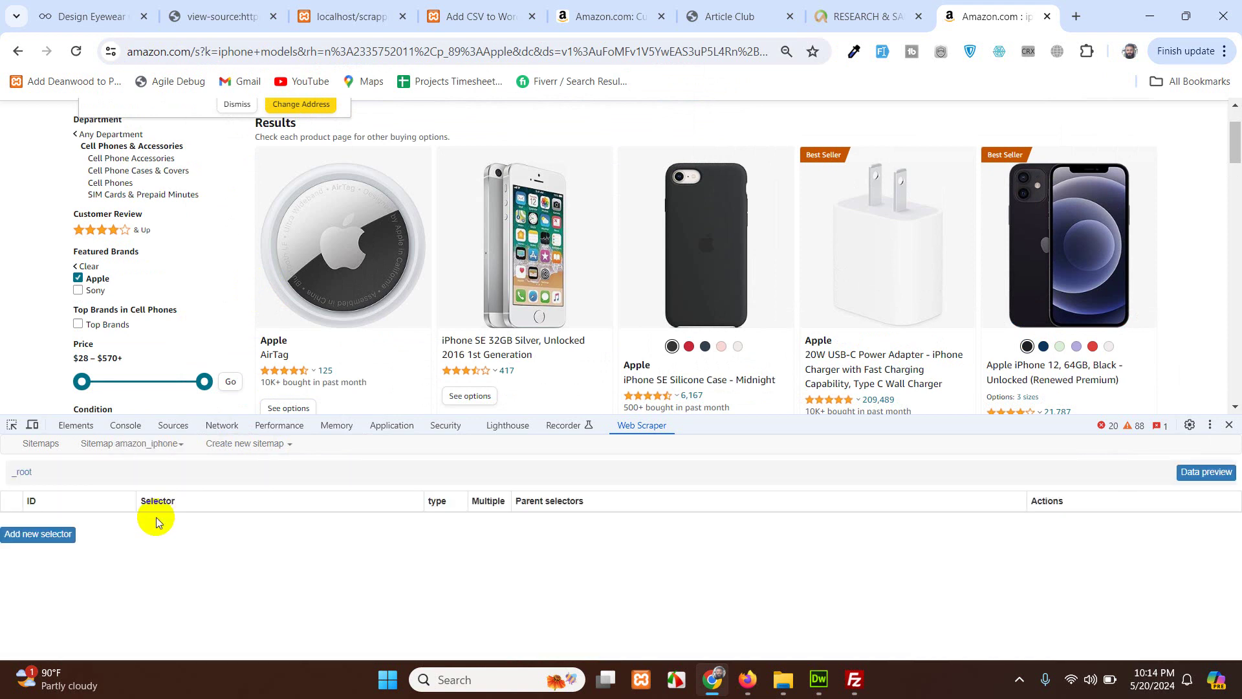
- Add a selector under _root with the id single, type Link, and Multiple enabled
scroll(453, 304, "down", 3)
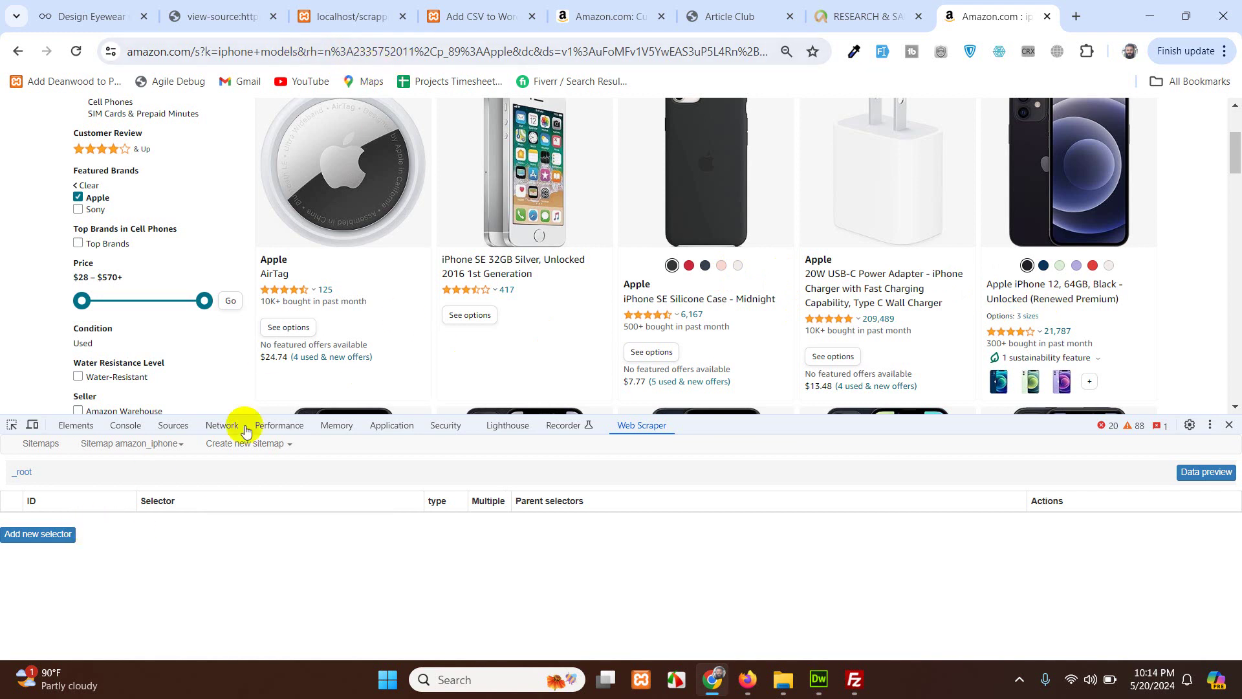
left_click(49, 535)
left_click(189, 470)
type("single")
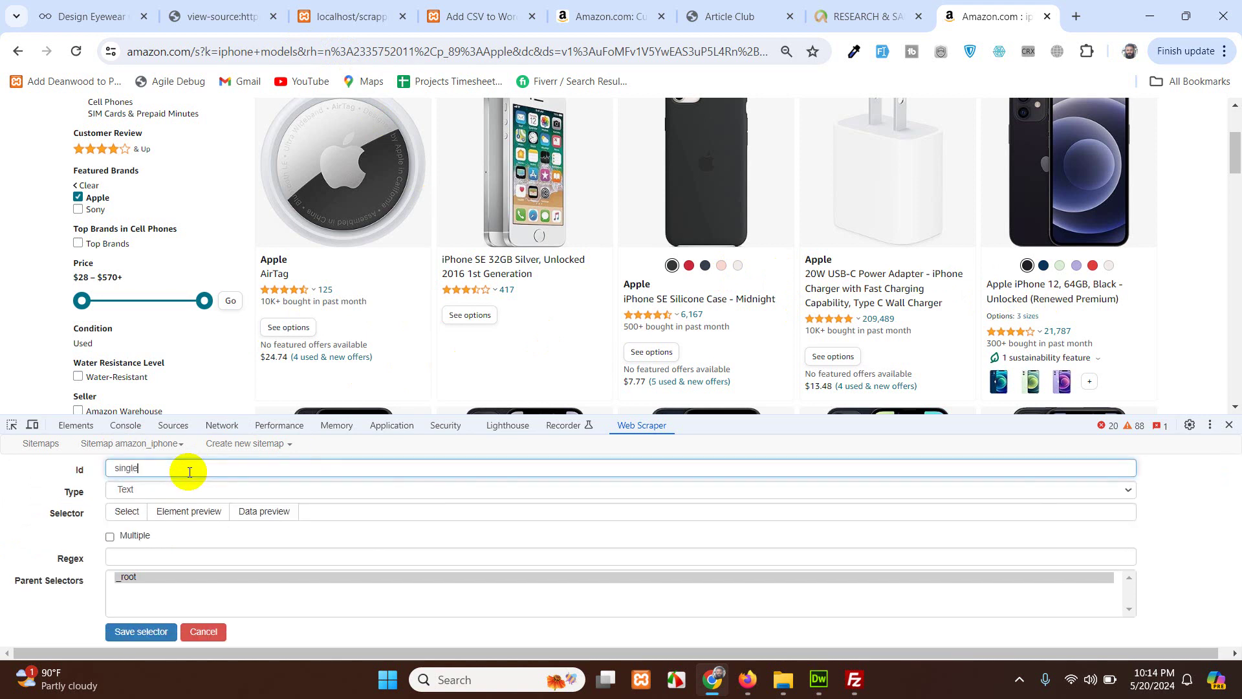
left_click(170, 491)
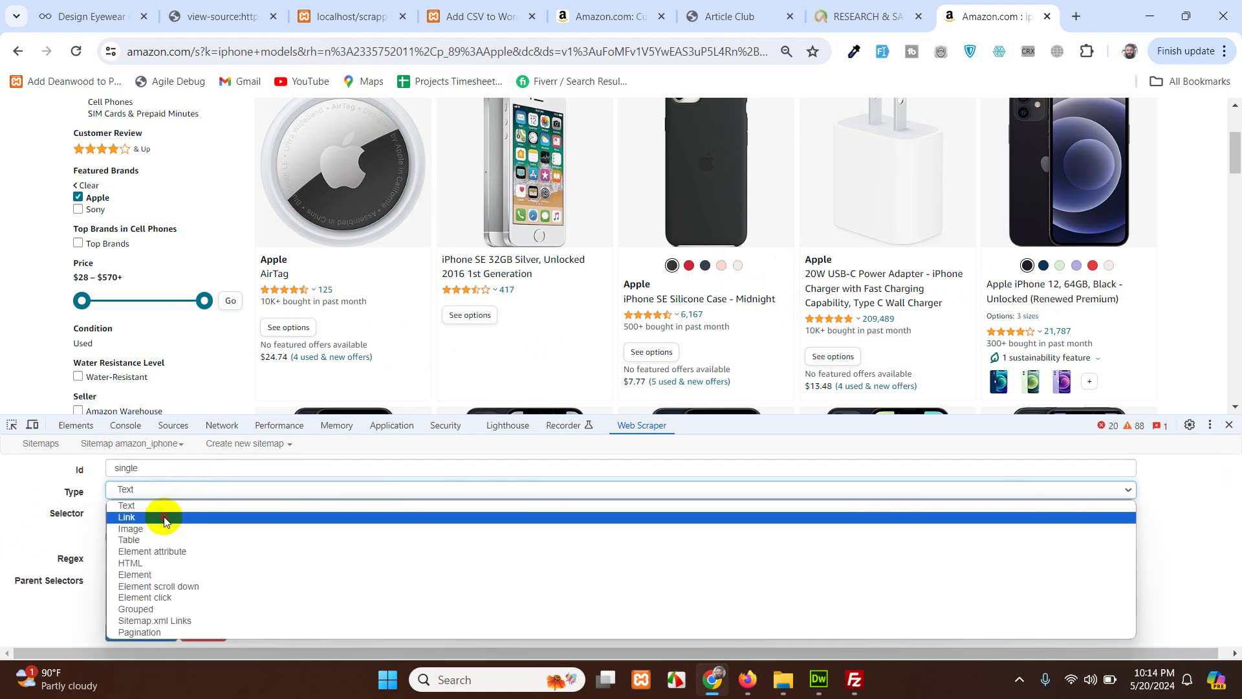
left_click(159, 516)
left_click(110, 537)
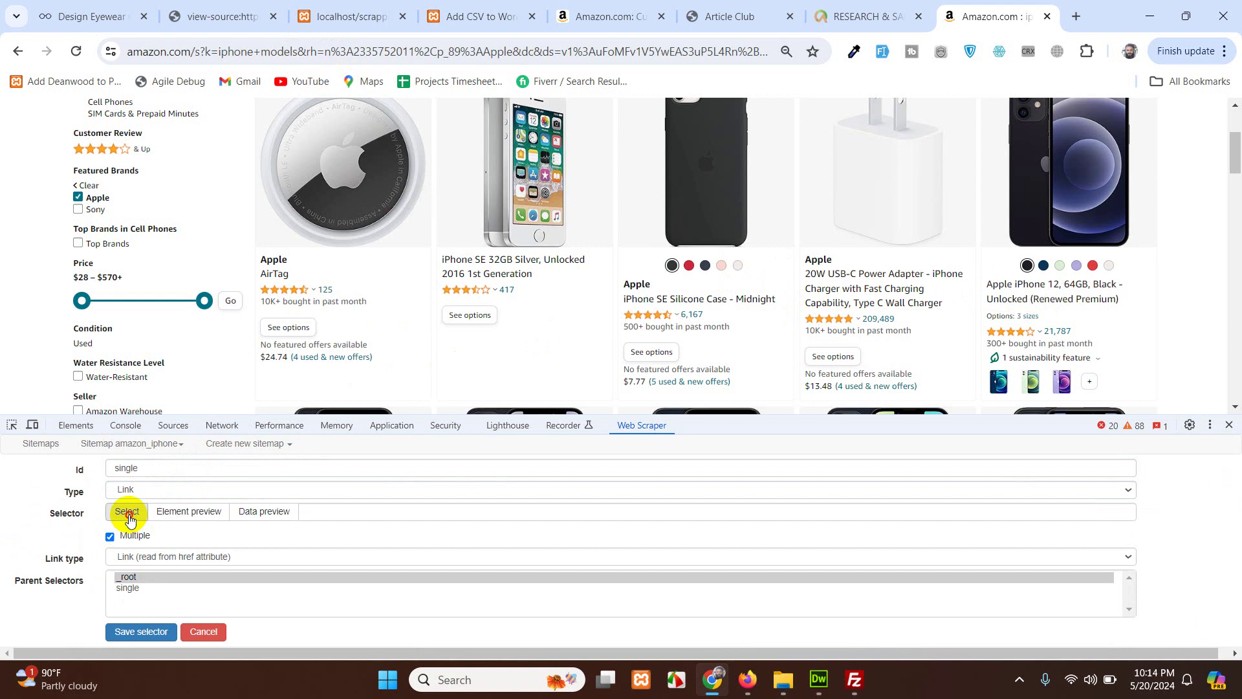
- Choose the product images on the results page as the selector's elements, producing .s-product-image-container a
left_click(128, 512)
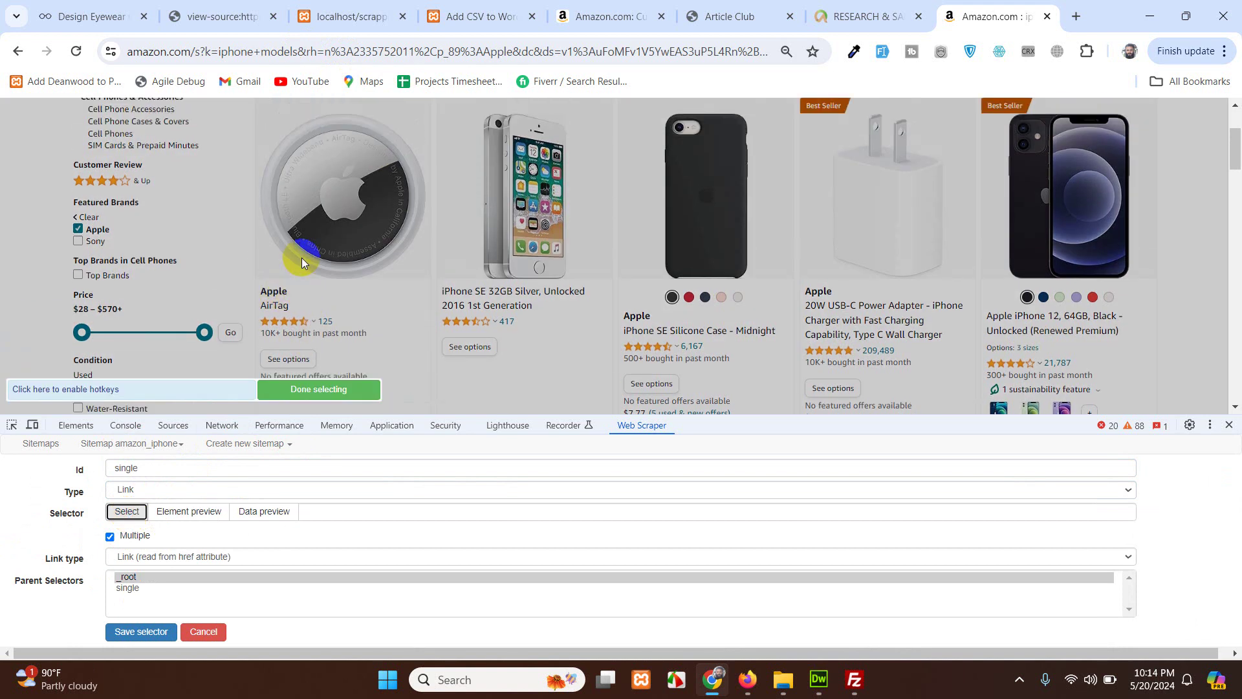
left_click(380, 214)
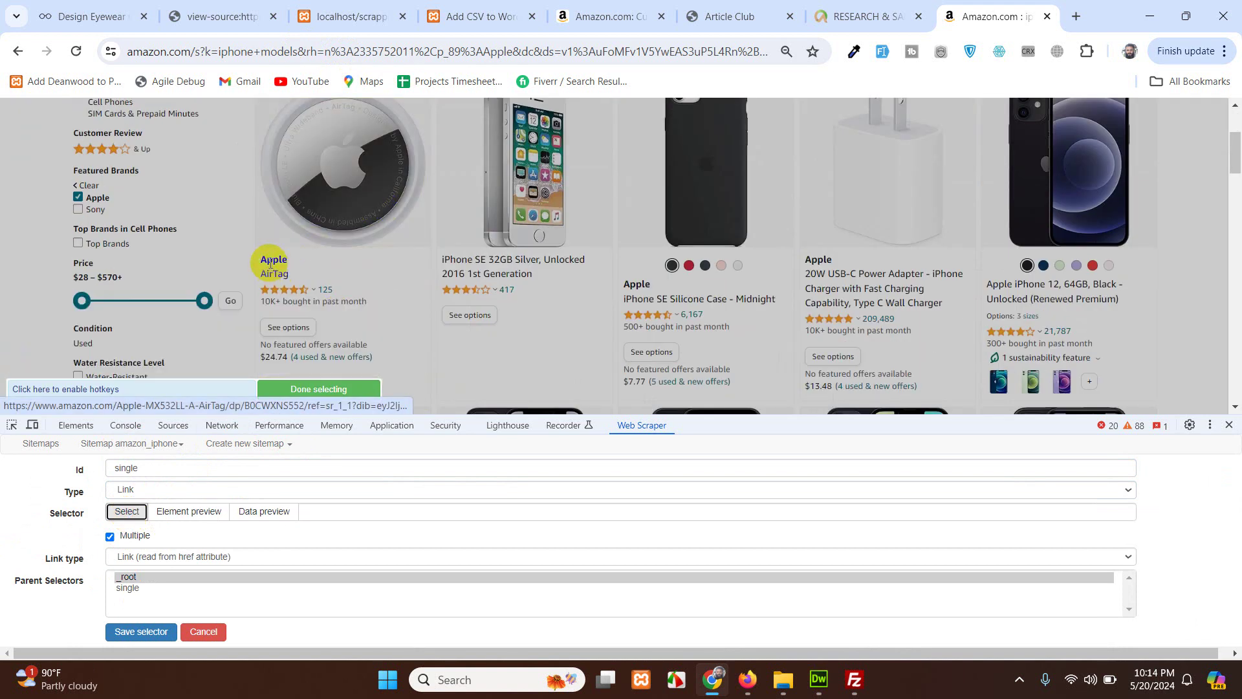
left_click(352, 188)
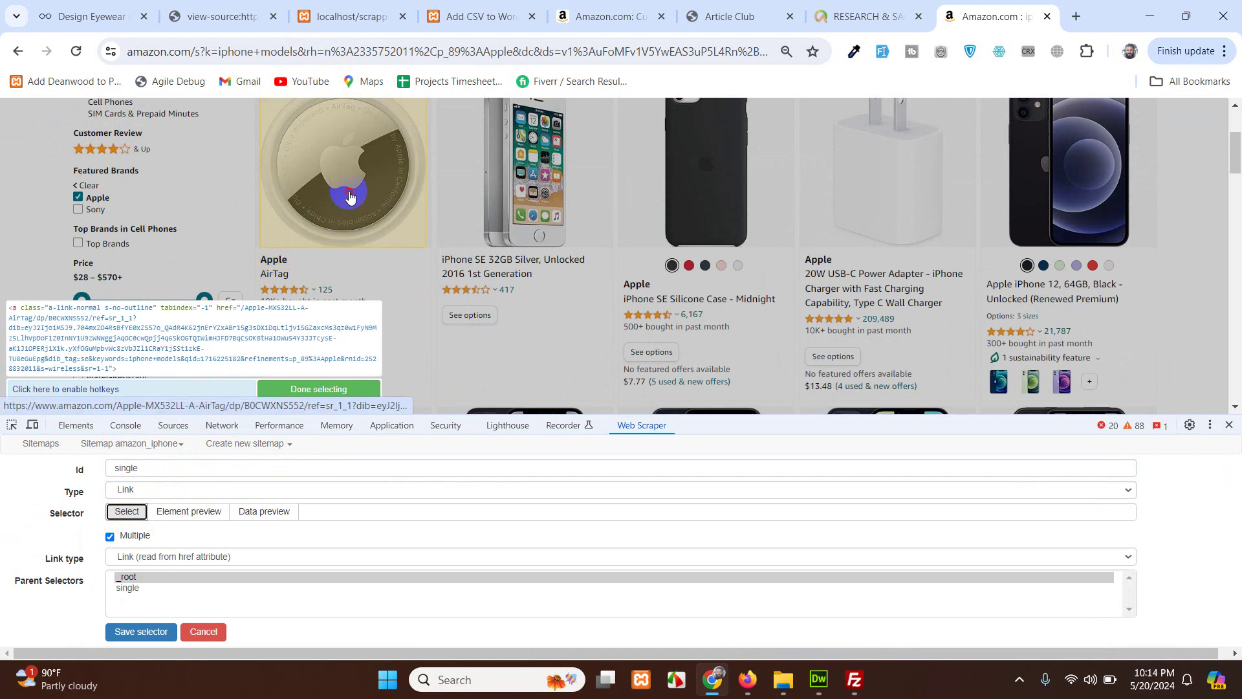
left_click(539, 200)
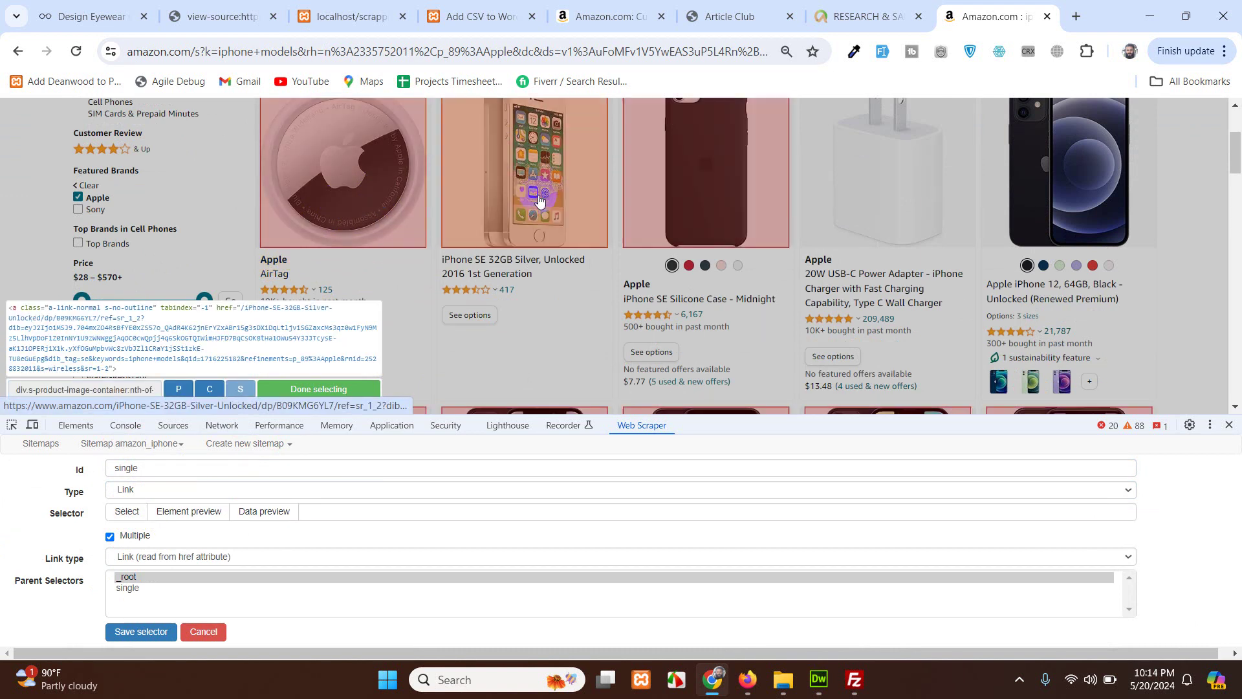
left_click(880, 202)
scroll(878, 210, "down", 6)
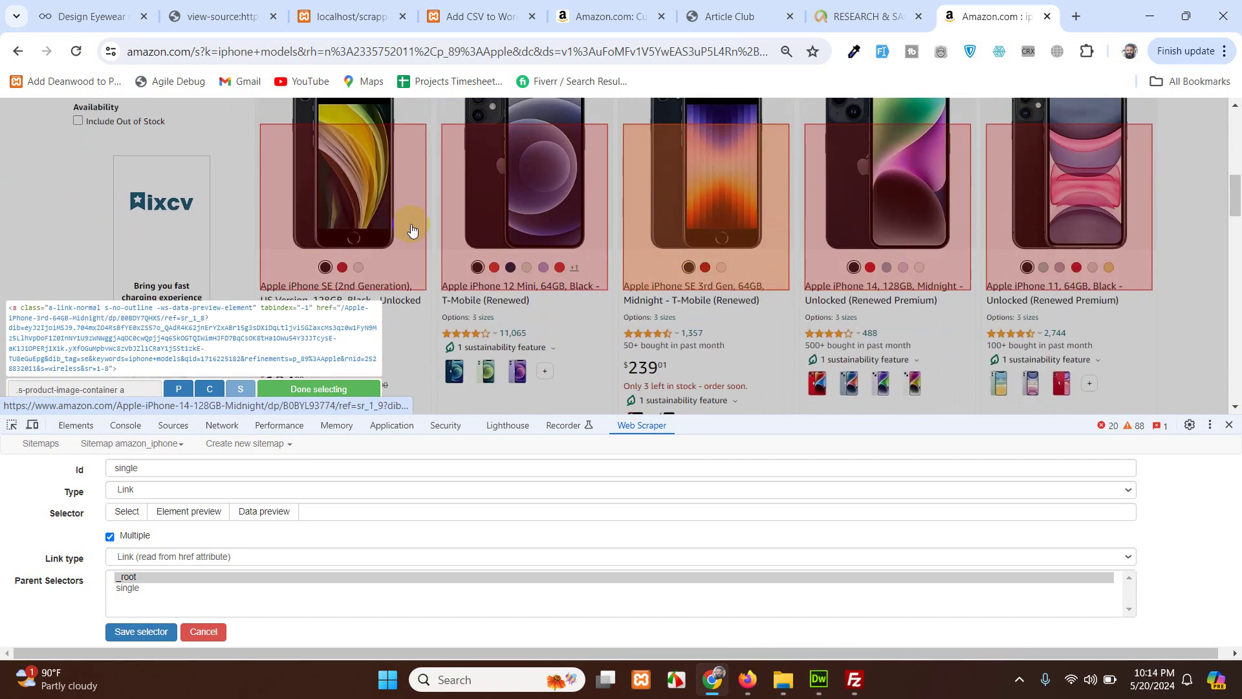
scroll(646, 327, "down", 3)
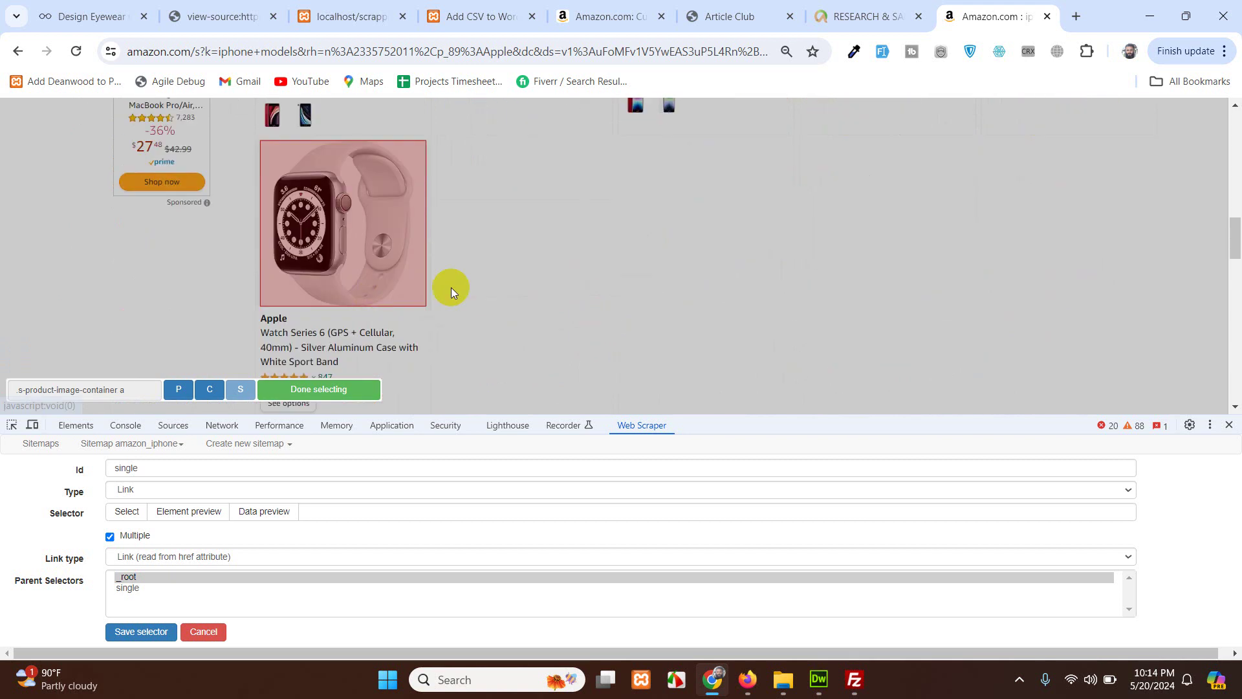
left_click(343, 388)
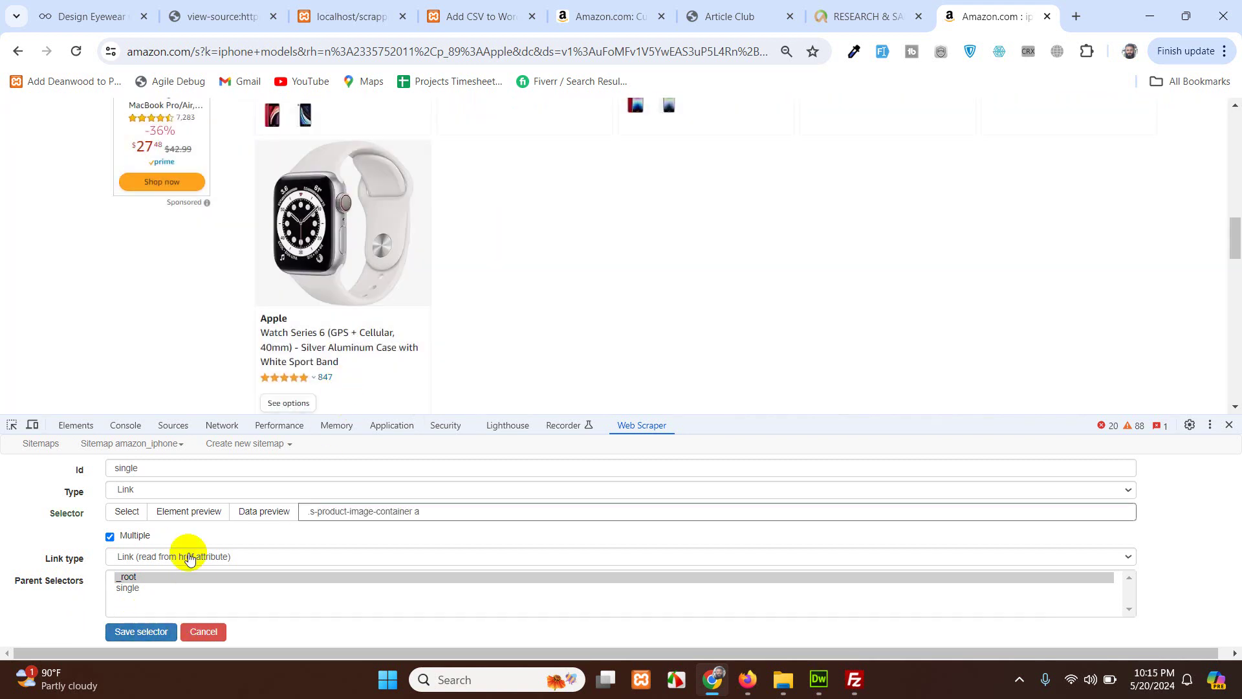
- Preview the links collected by the single selector and save it
left_click(262, 511)
scroll(129, 548, "down", 7)
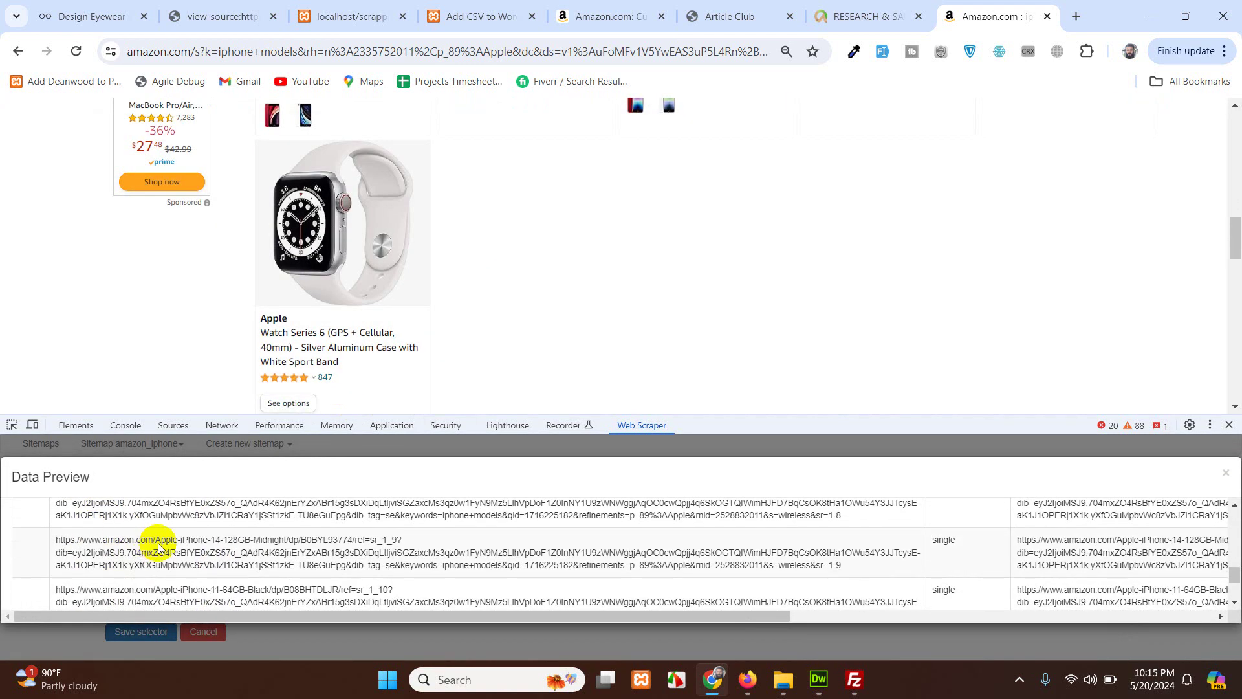
left_click(1225, 477)
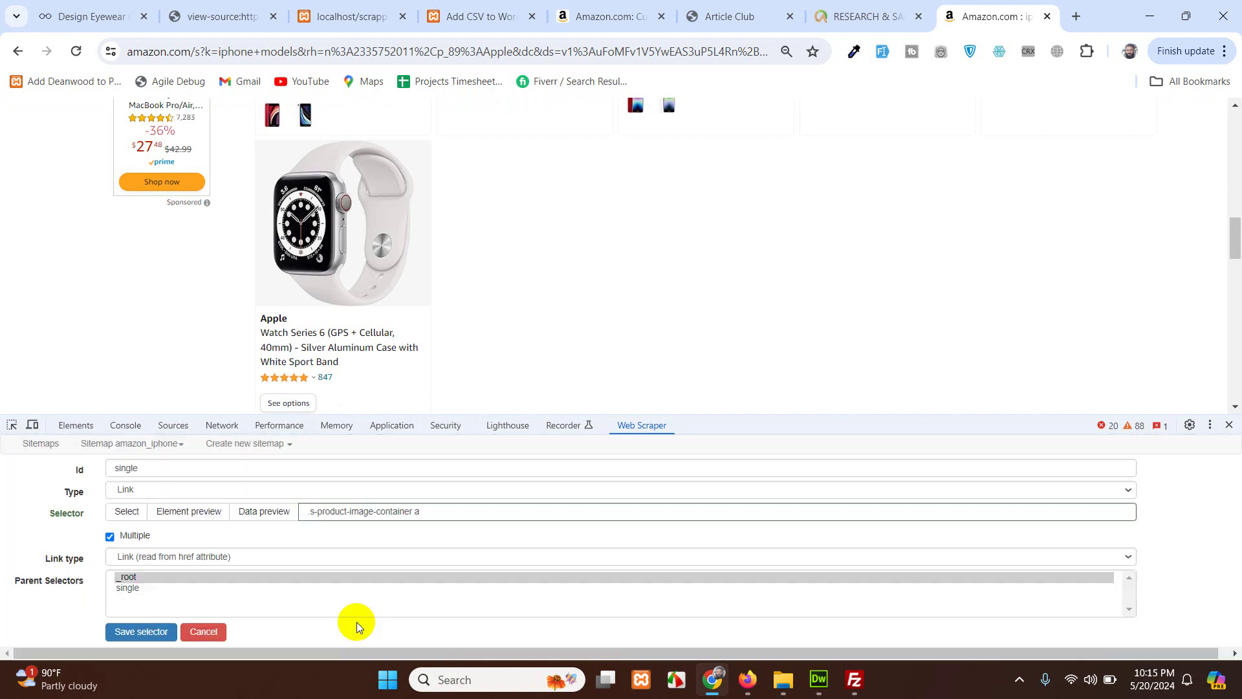
left_click(149, 635)
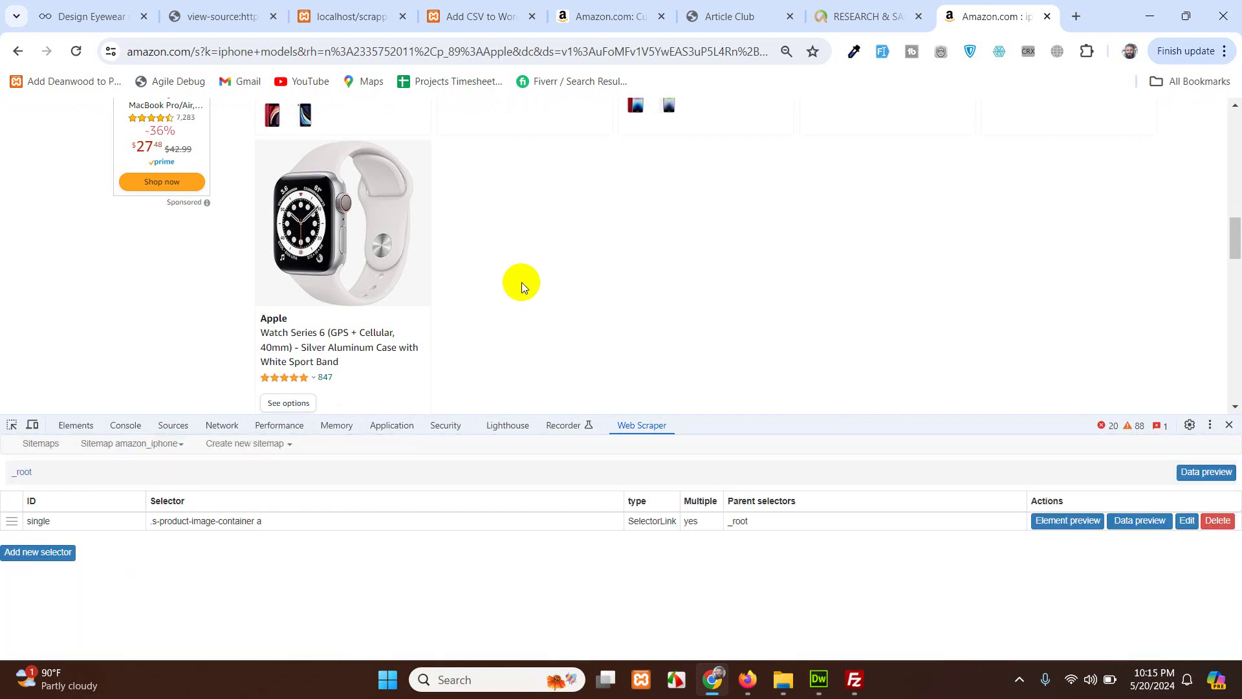
scroll(475, 317, "up", 10)
scroll(457, 310, "down", 3)
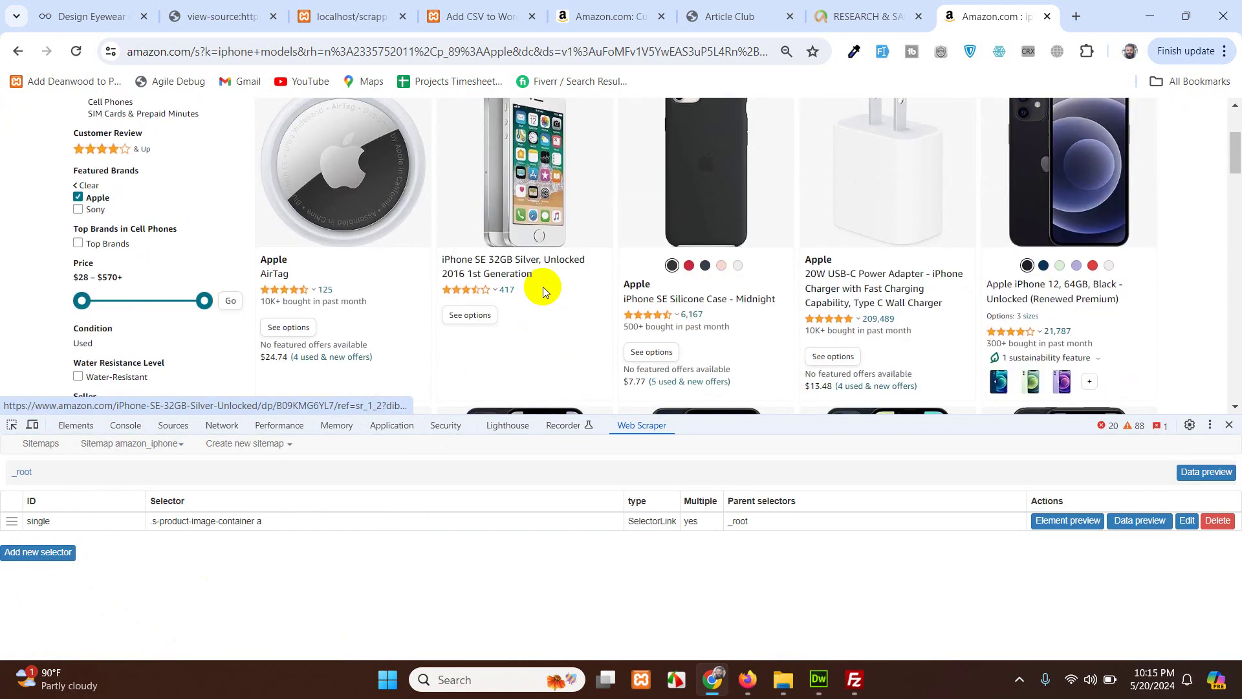
- Open the product page of the iPhone SE 32GB Silver and enter the single selector's level in the sitemap
left_click(525, 188)
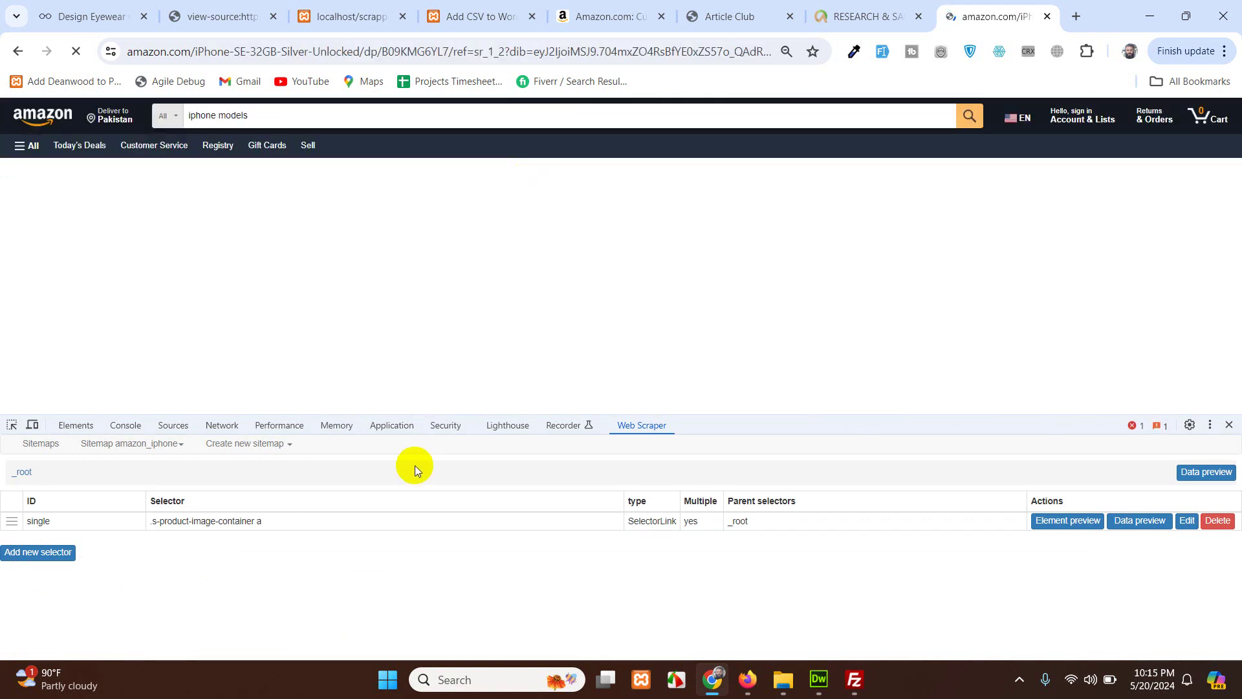
left_click(57, 523)
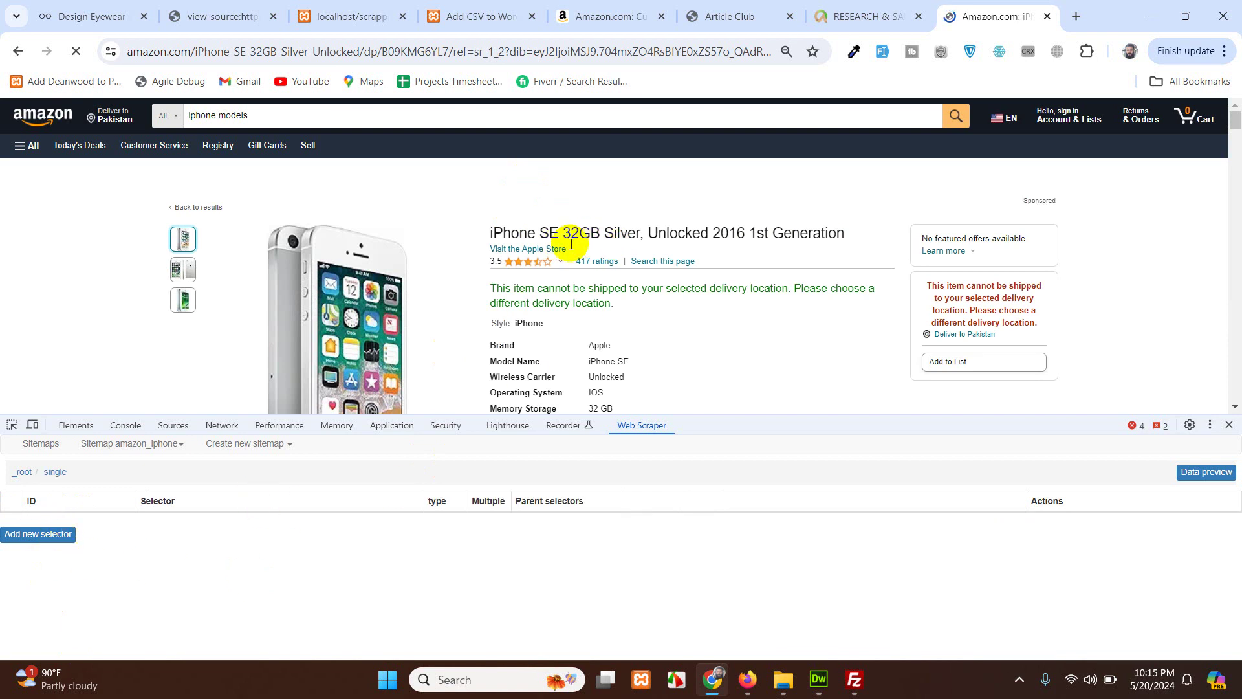
scroll(571, 268, "down", 2)
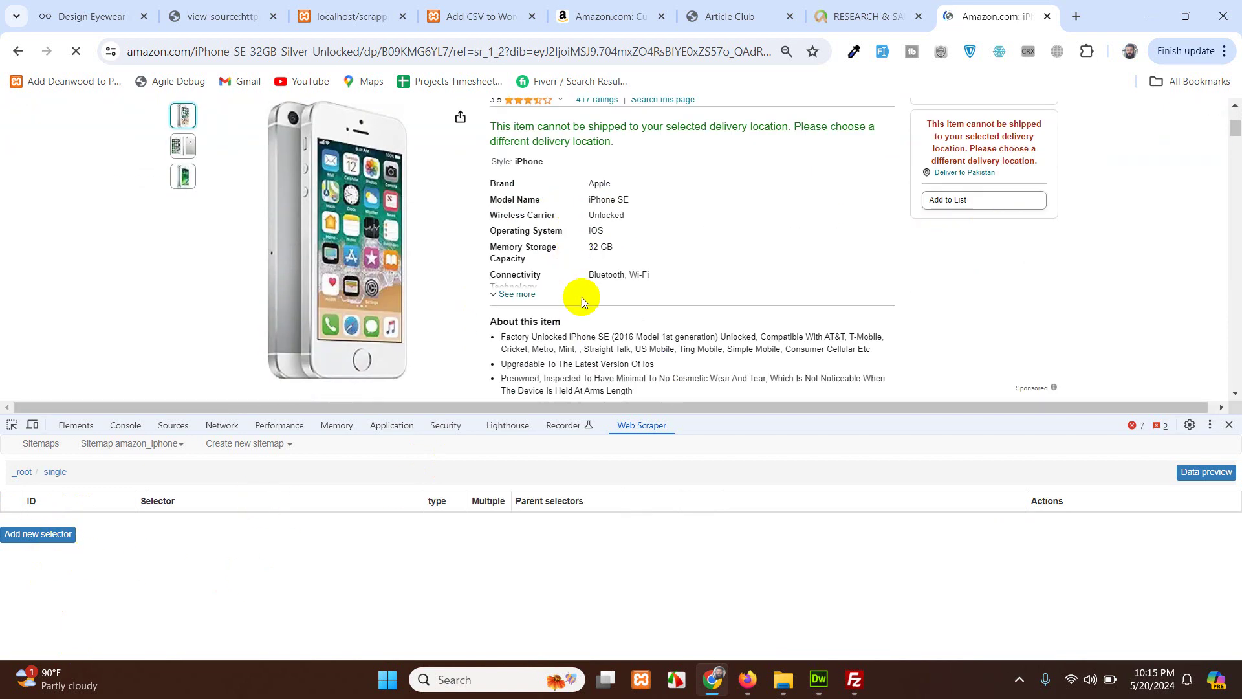
scroll(576, 291, "down", 3)
scroll(564, 330, "up", 2)
scroll(560, 350, "up", 2)
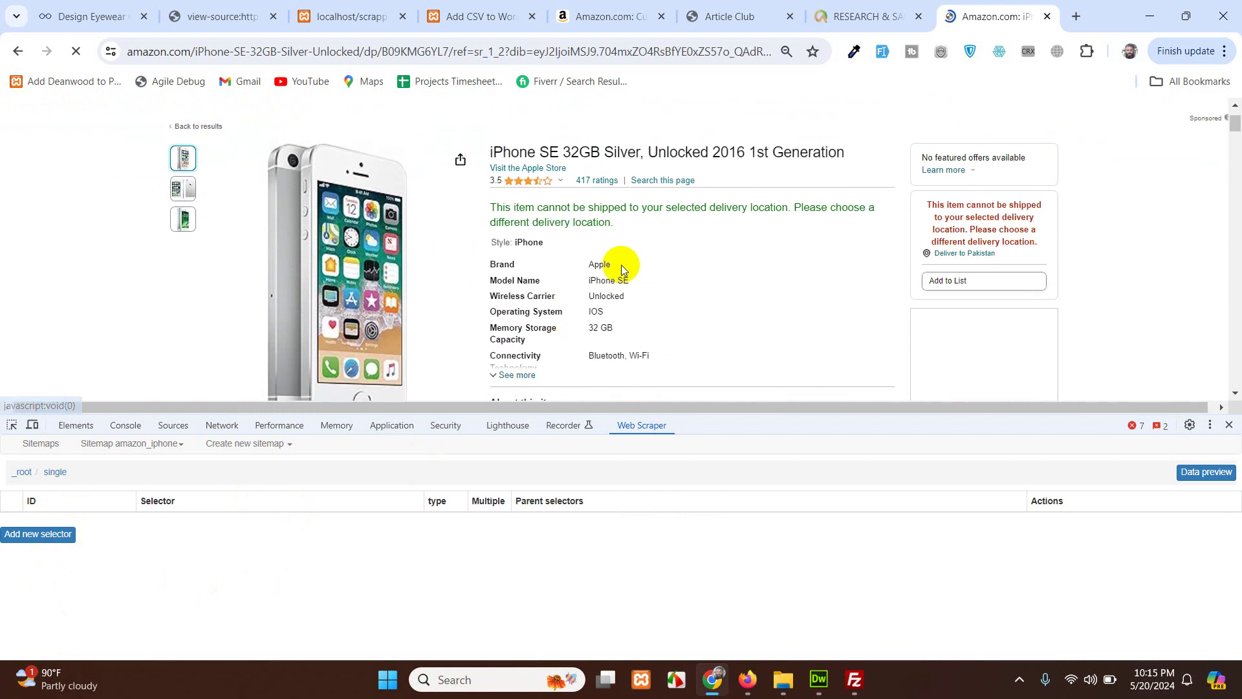
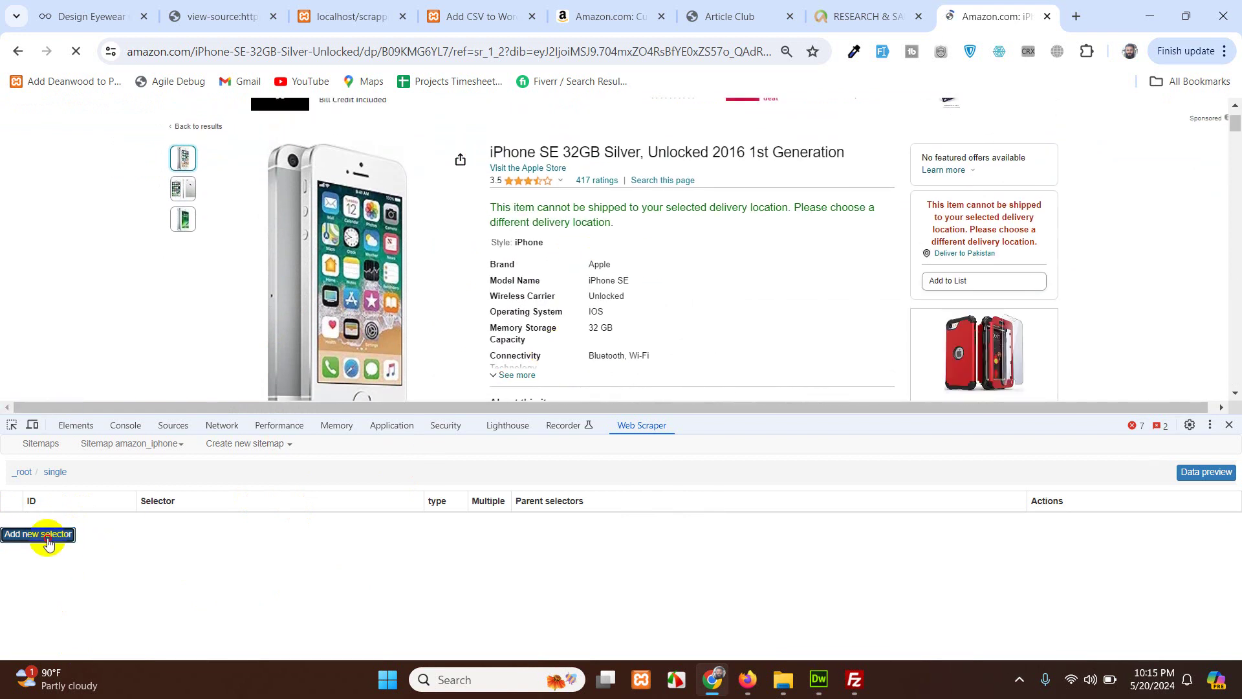
- Add a Text selector with the id title under single, targeting the product title as span.a-size-large
left_click(195, 460)
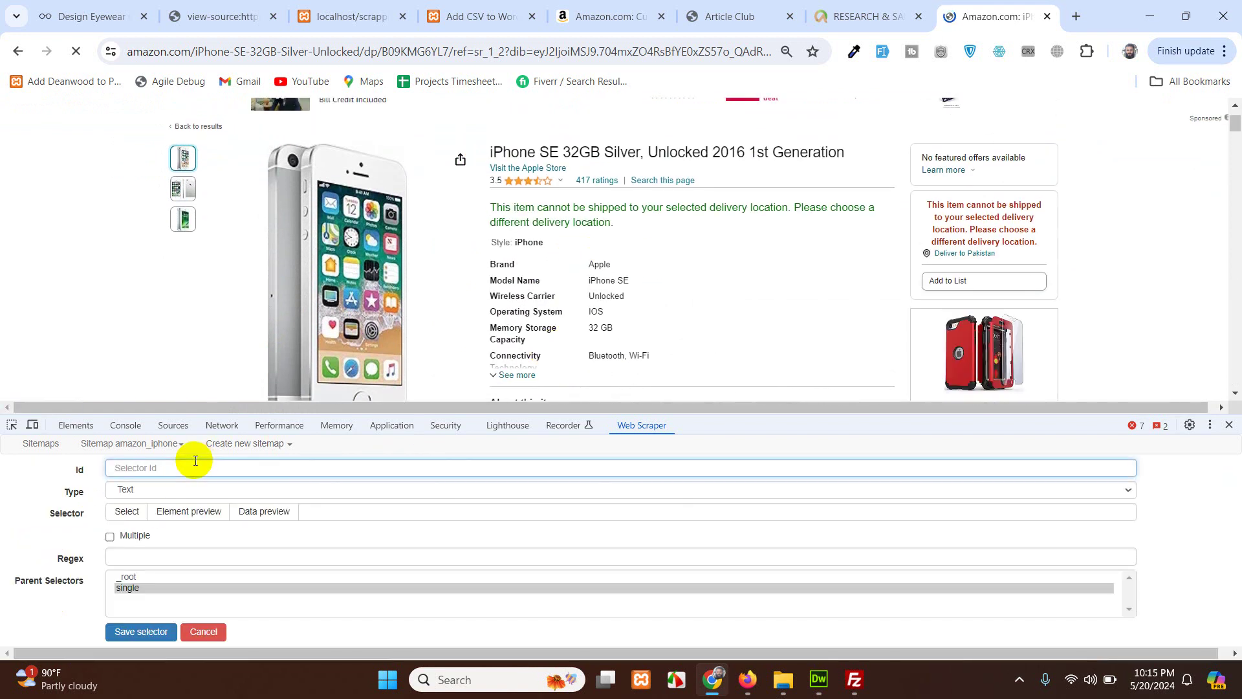
type("title")
left_click(129, 513)
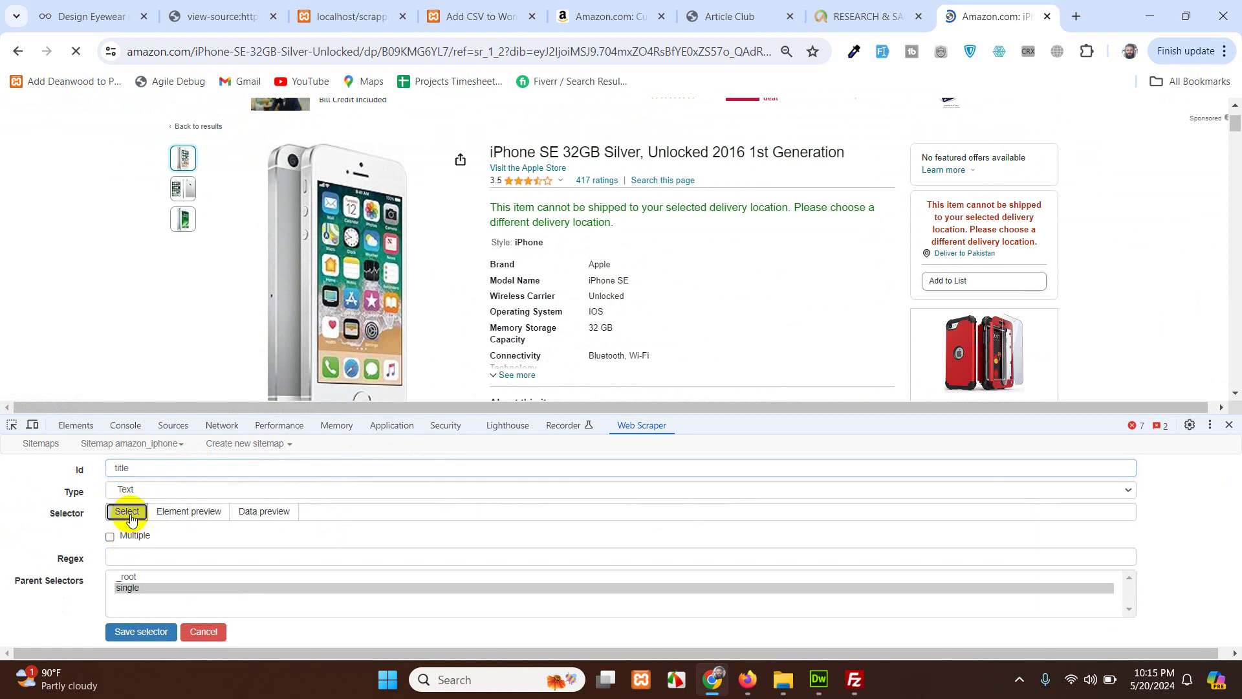
left_click(594, 155)
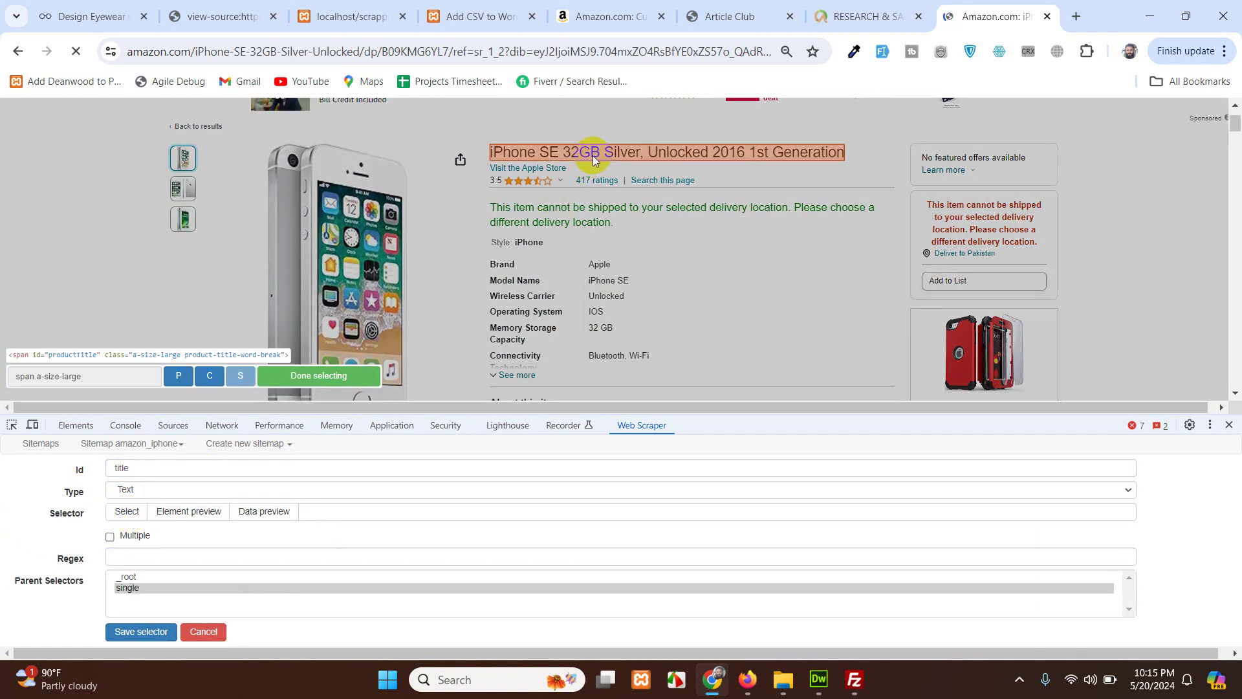
left_click(302, 378)
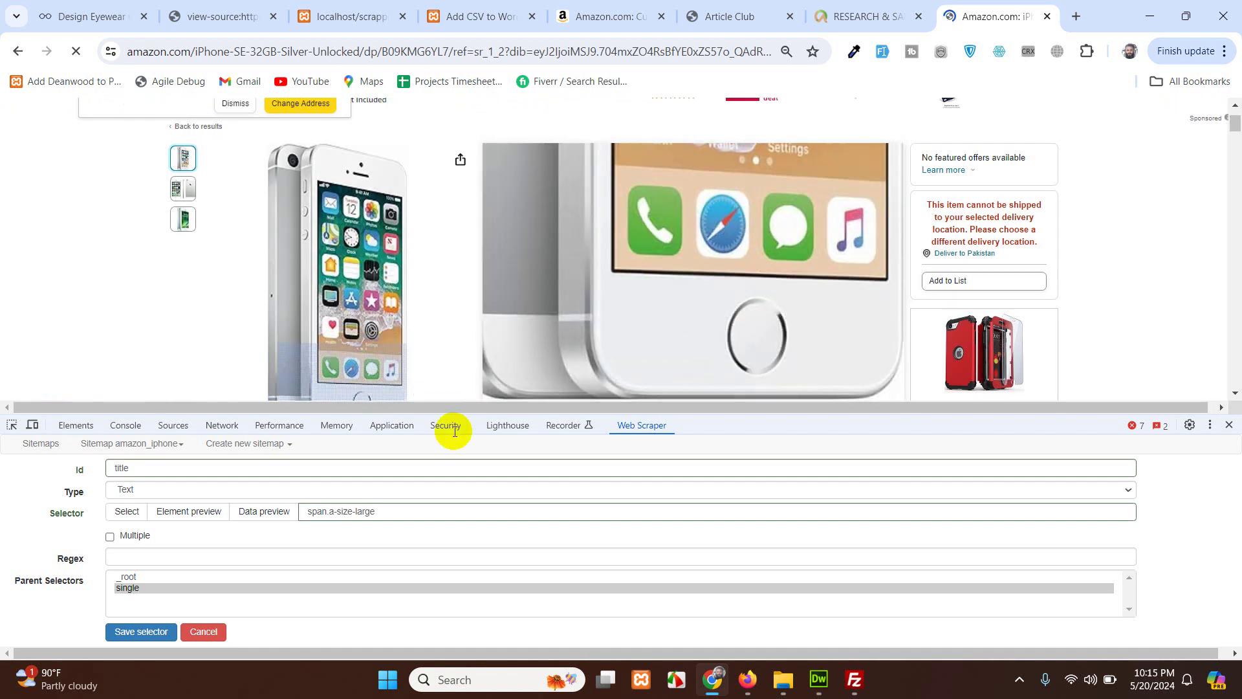
- Preview and save the title selector, and expand the full specification list on the product page
left_click(265, 513)
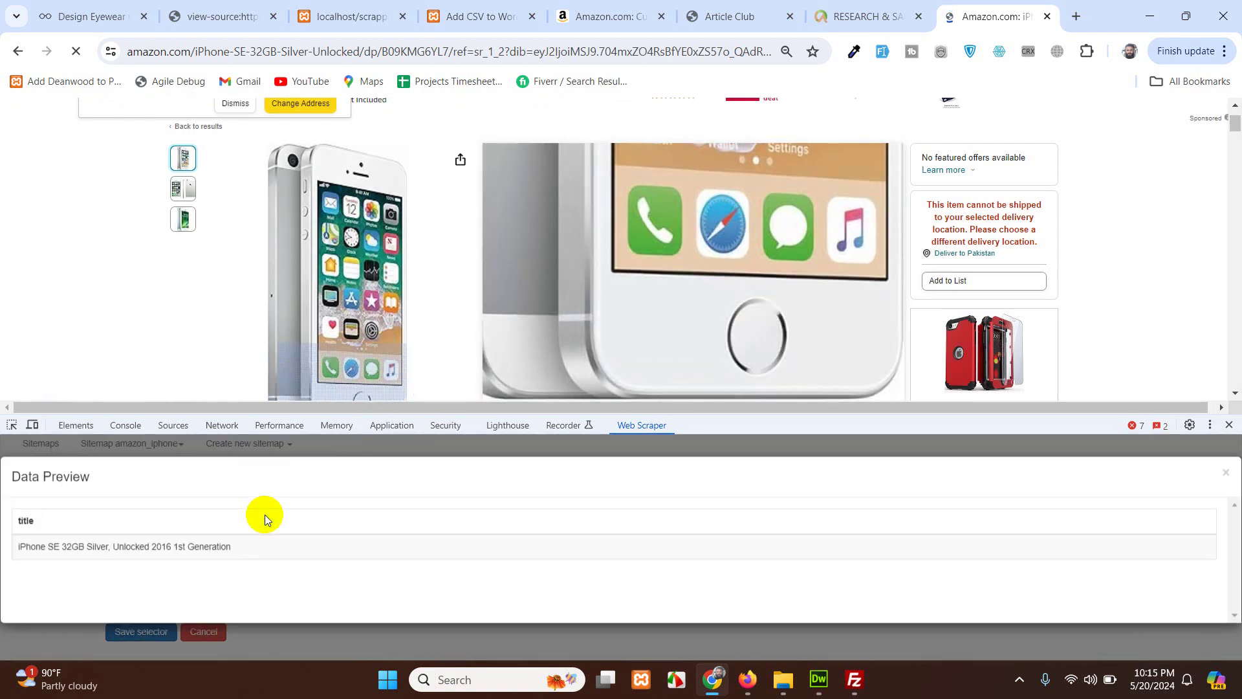
left_click(1225, 484)
scroll(709, 297, "down", 1)
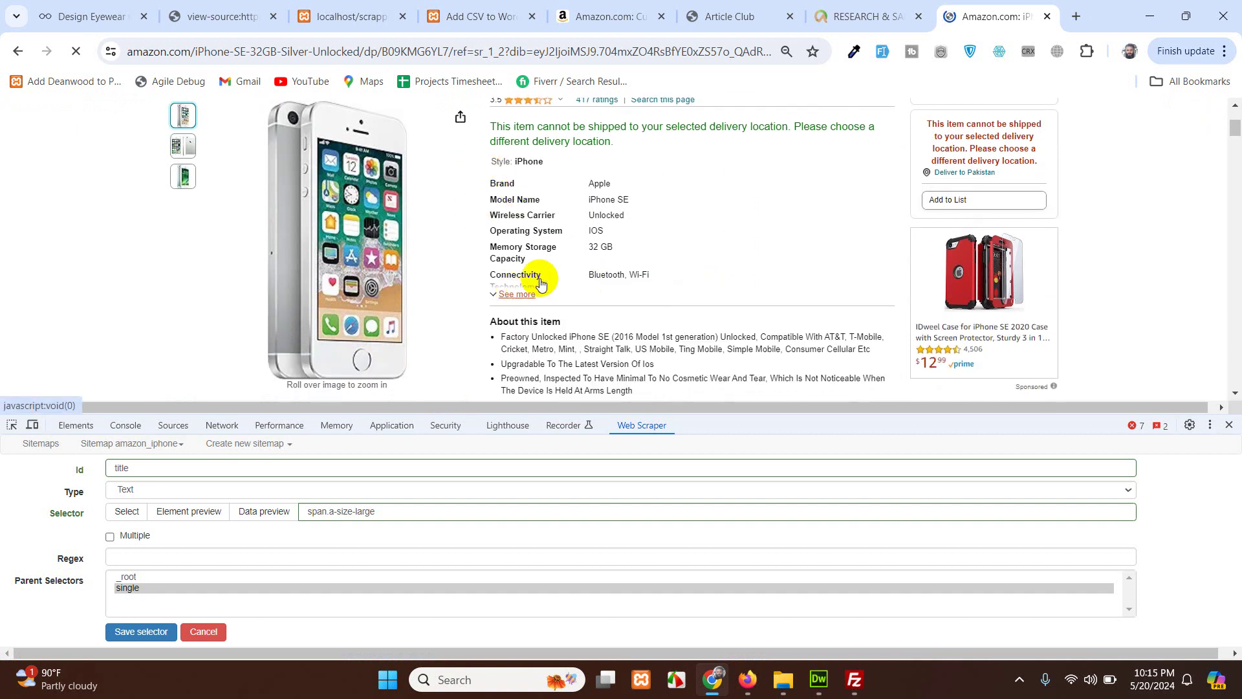
left_click(539, 285)
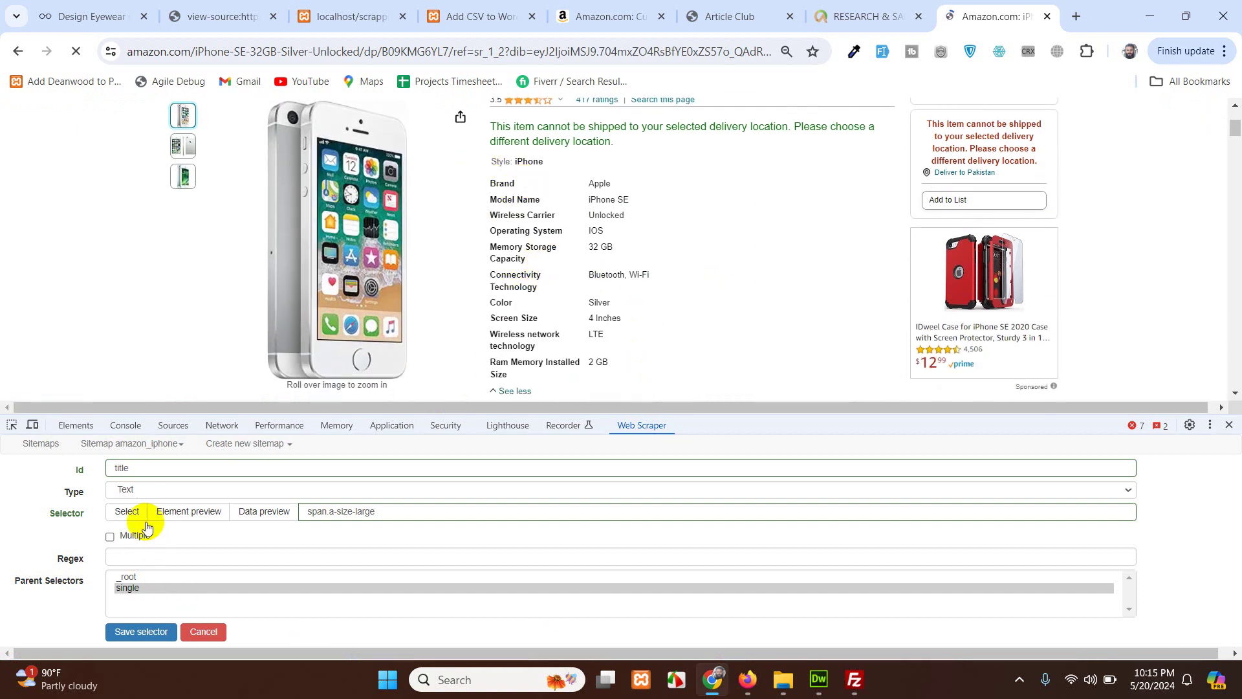
left_click(140, 631)
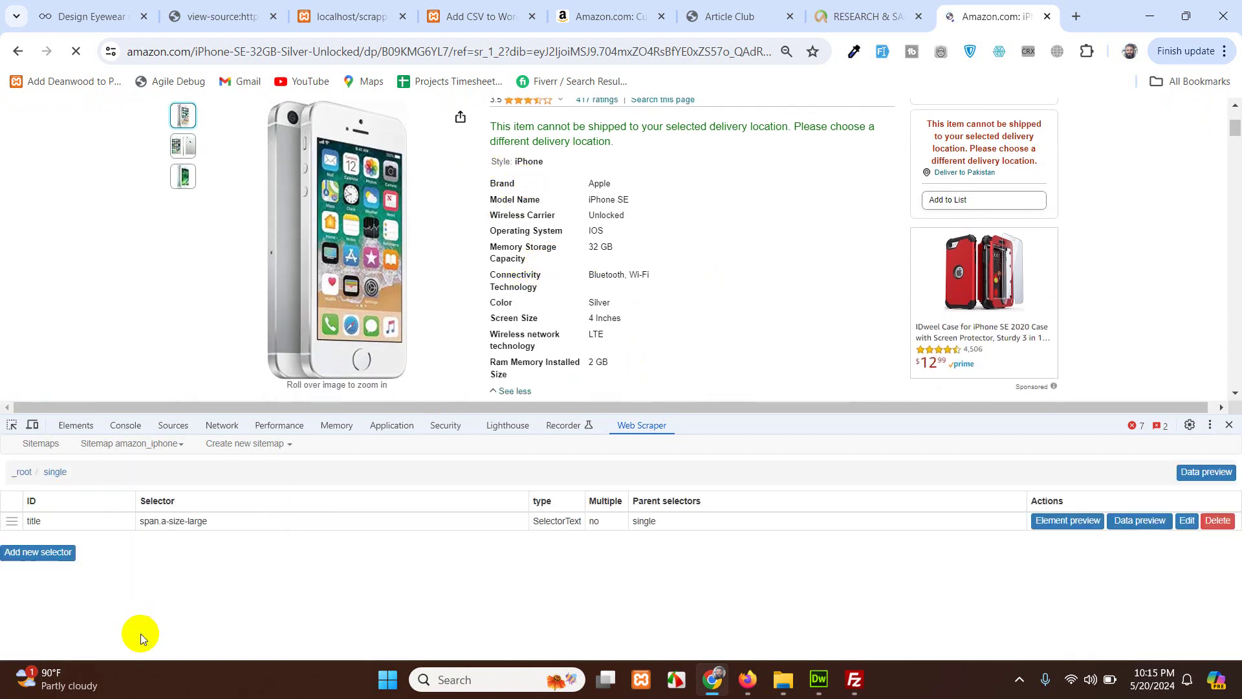
- Add an HTML selector with the id specs under single, targeting the expanded specification block as div.a-expander-content-expanded
left_click(63, 553)
left_click(167, 471)
type("spec")
left_click(150, 490)
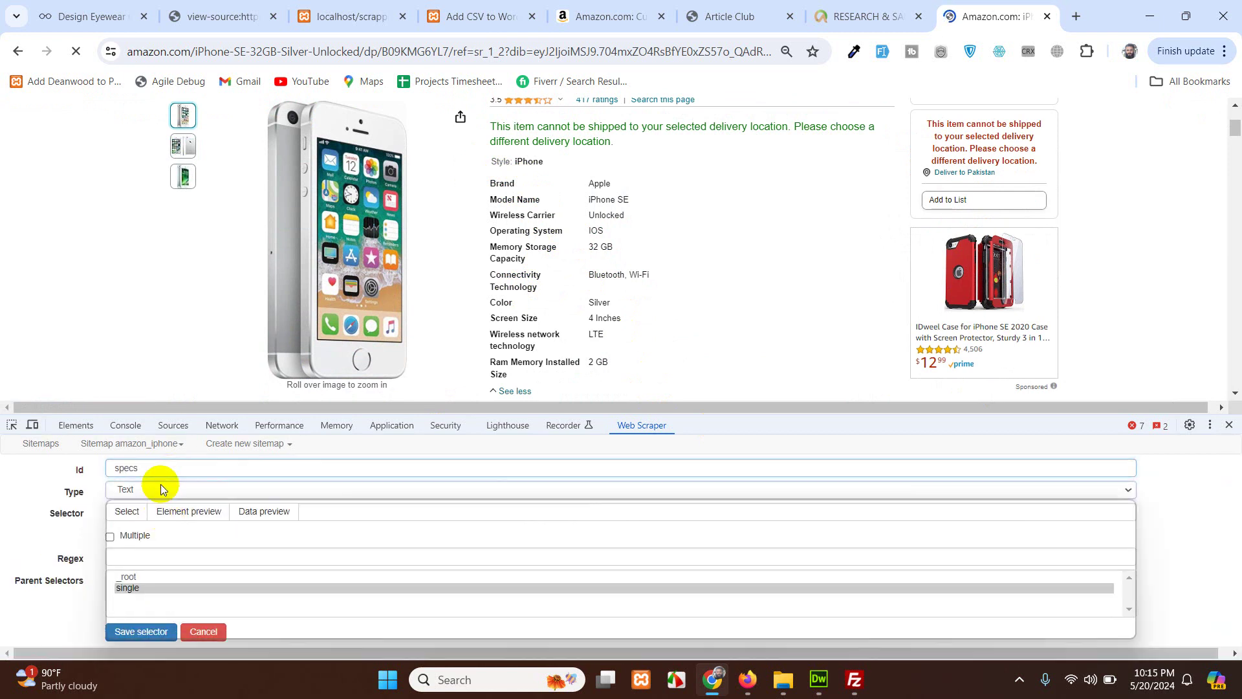
left_click(136, 563)
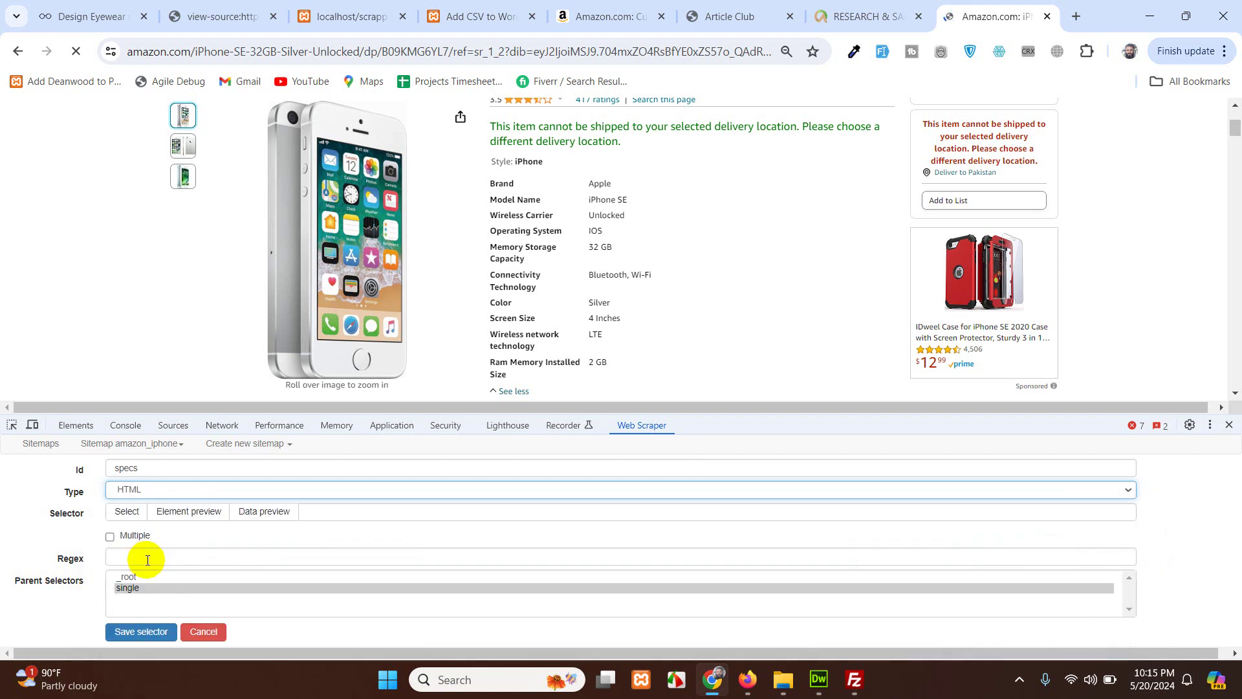
left_click(128, 515)
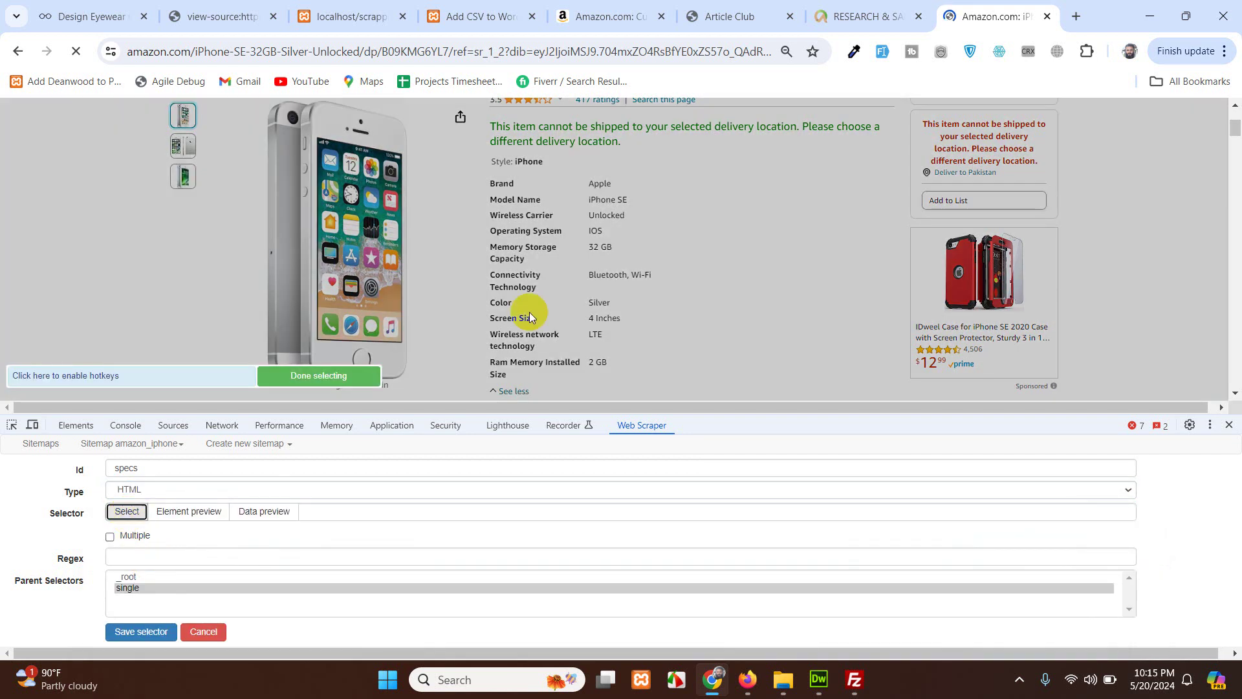
left_click(580, 175)
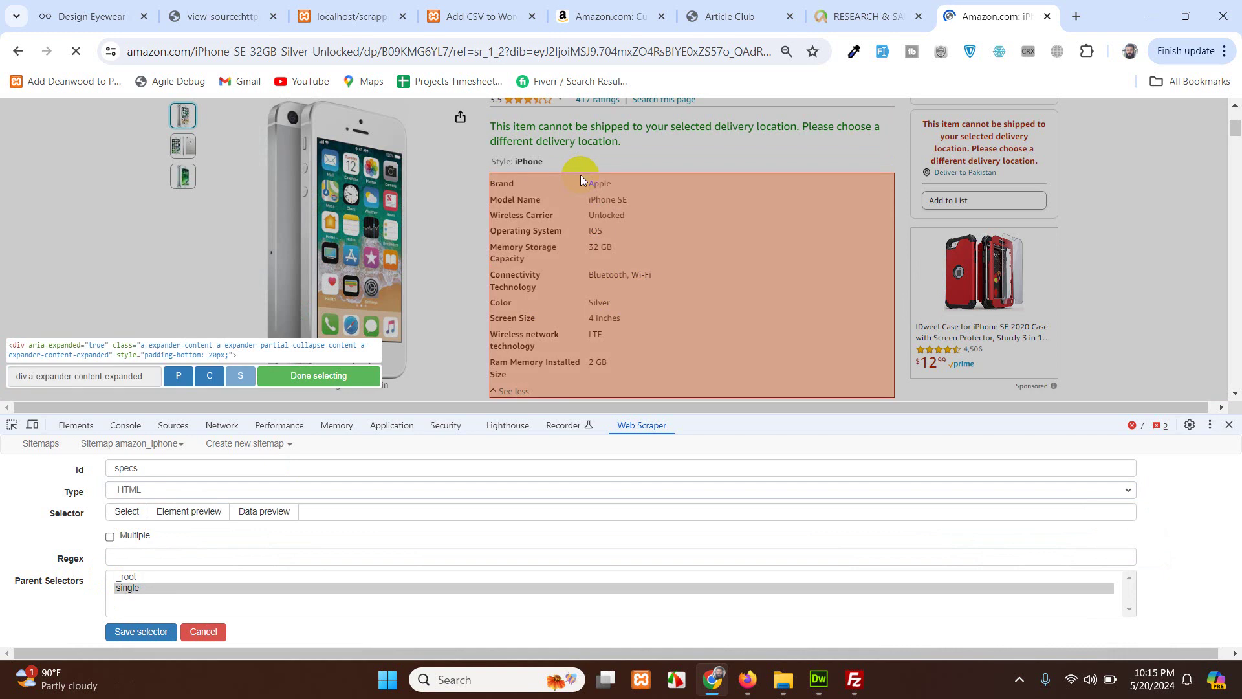
scroll(588, 224, "down", 1)
left_click(321, 386)
- Preview the HTML collected by the specs selector and save it
left_click(252, 511)
scroll(39, 553, "down", 3)
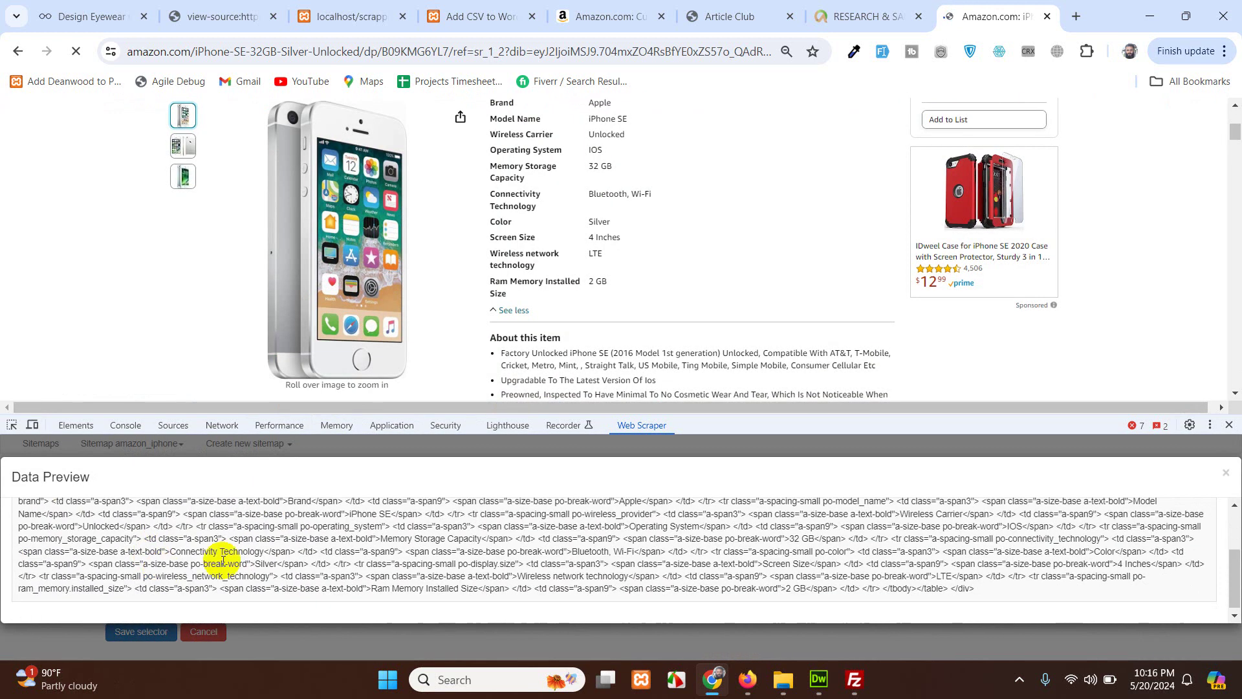
left_click(1226, 472)
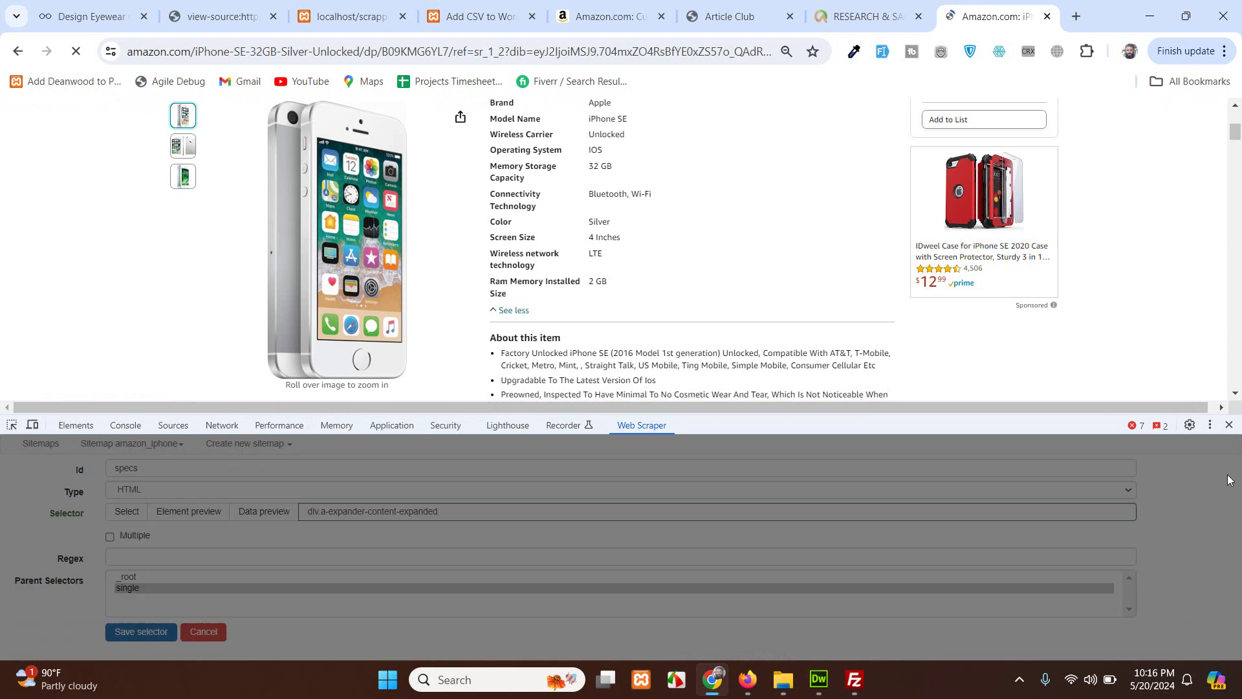
left_click(144, 631)
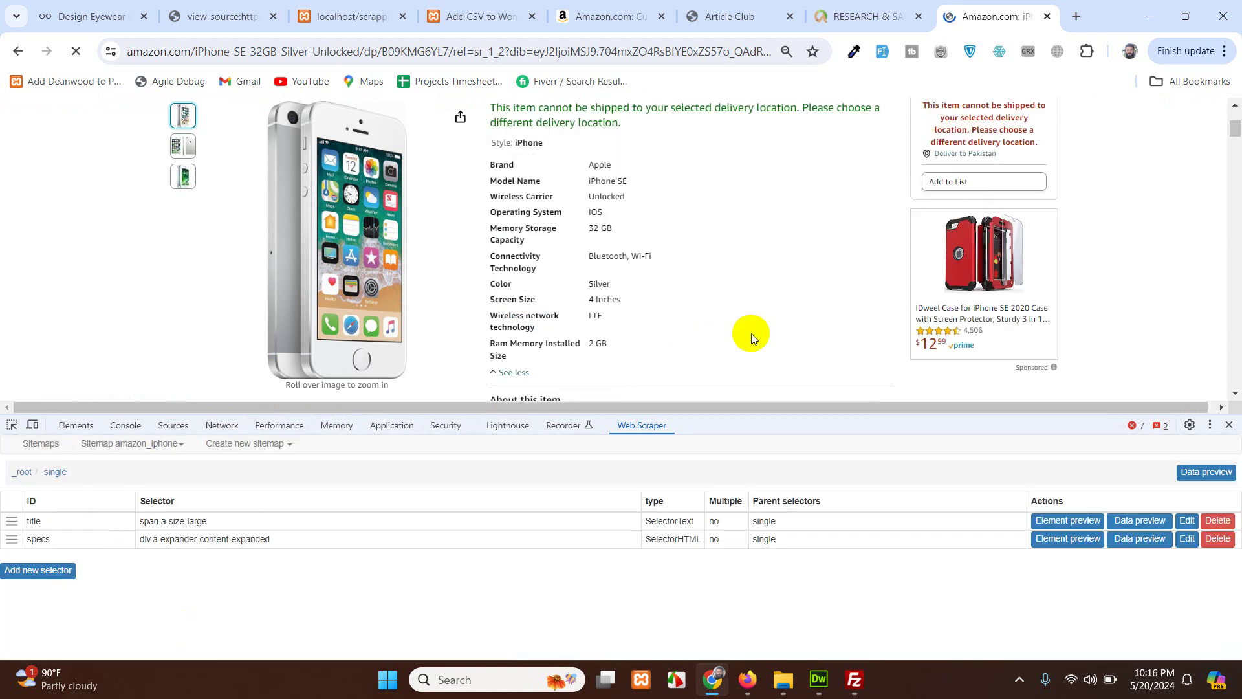
- Add an Image selector with the id image under single, targeting the main product photo as img.a-stretch-vertical
scroll(731, 323, "down", 1)
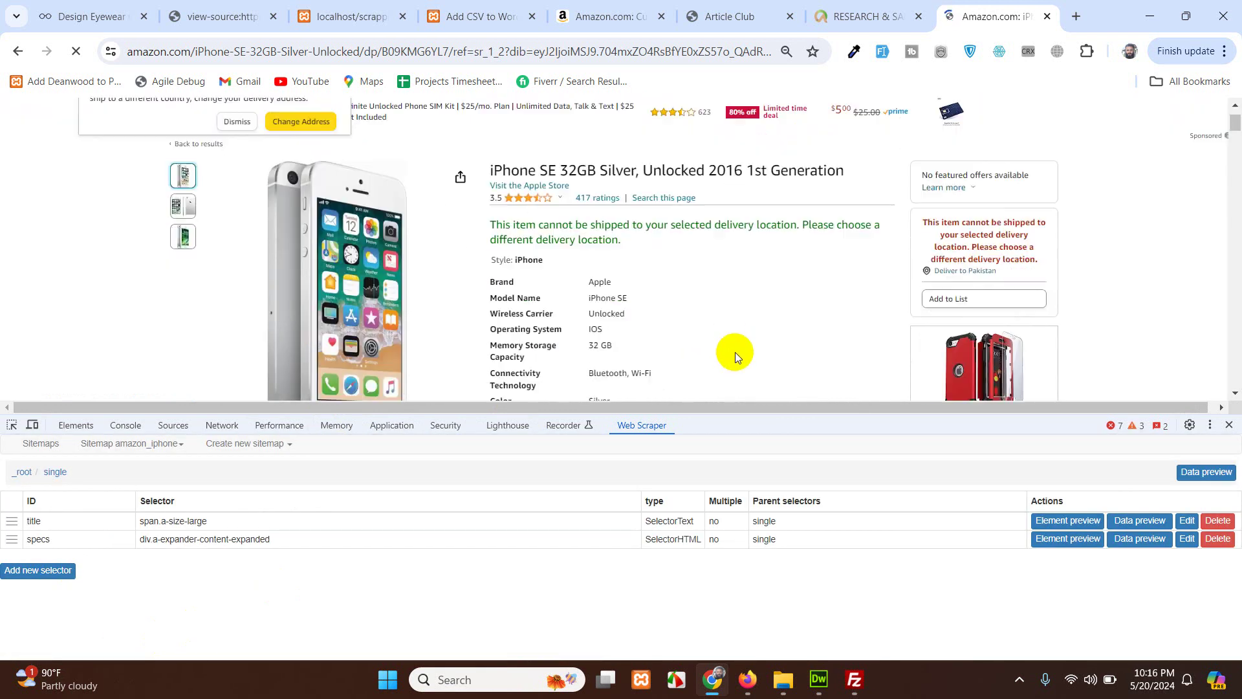
left_click(38, 570)
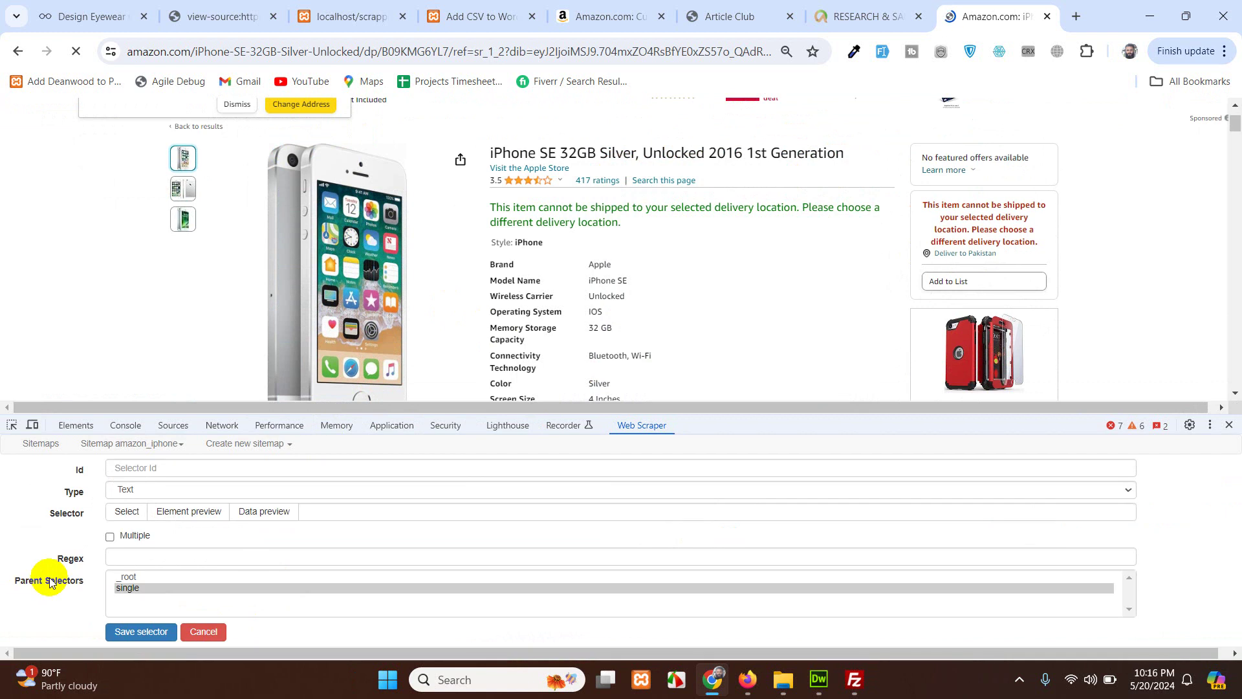
left_click(232, 466)
type("image")
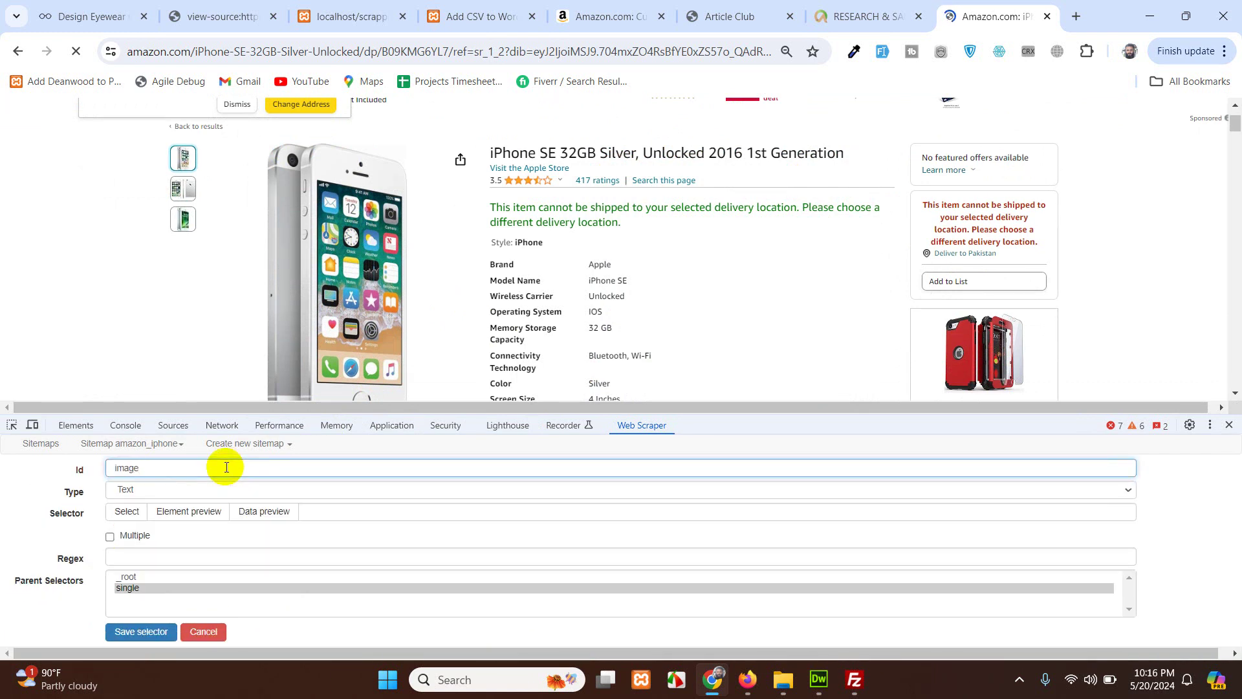
left_click(148, 492)
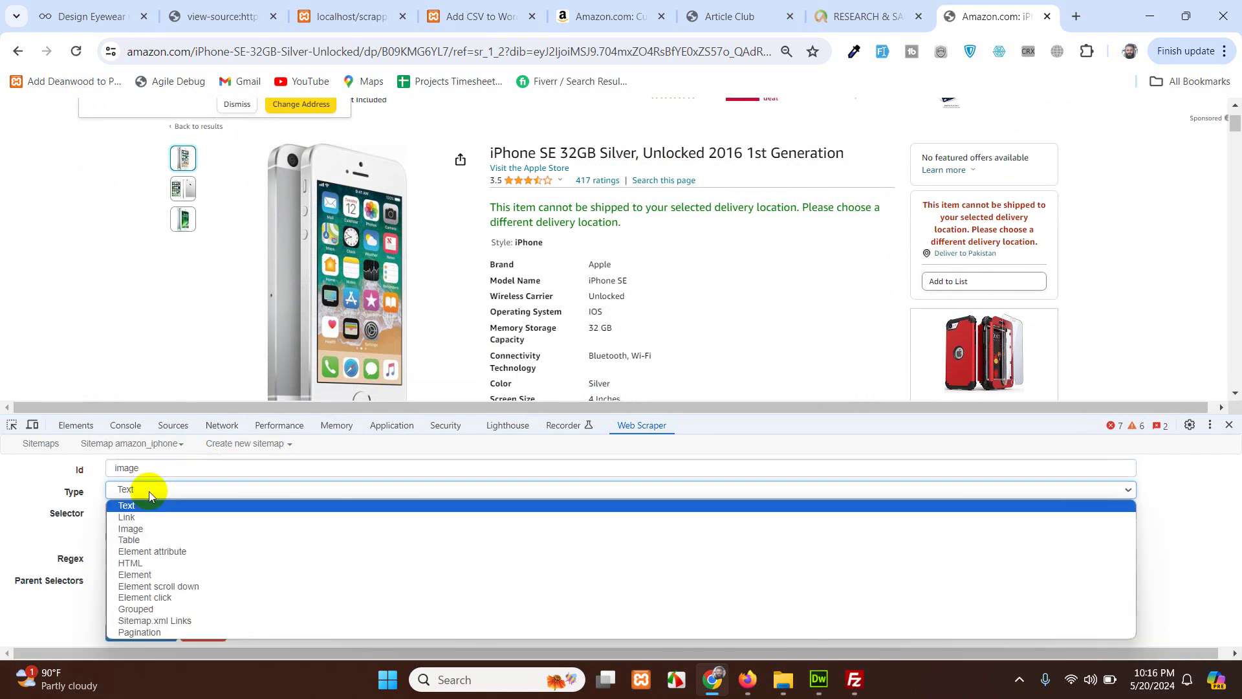
left_click(131, 528)
left_click(123, 515)
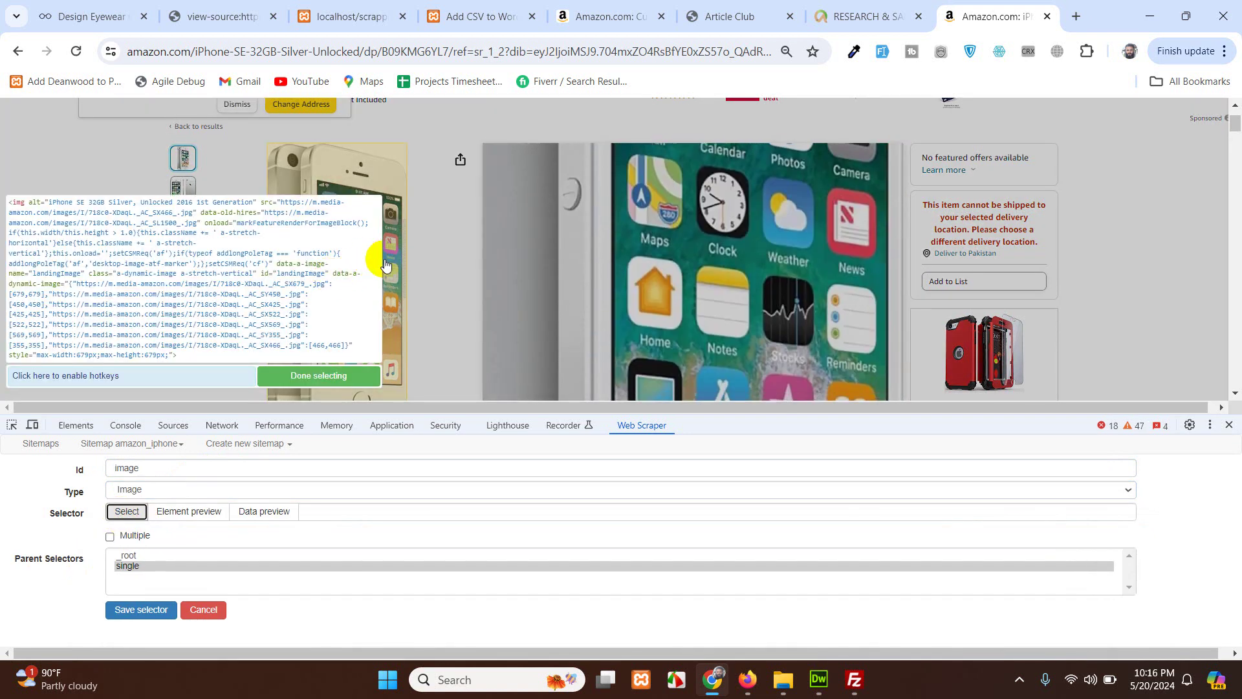
left_click(372, 258)
left_click(316, 375)
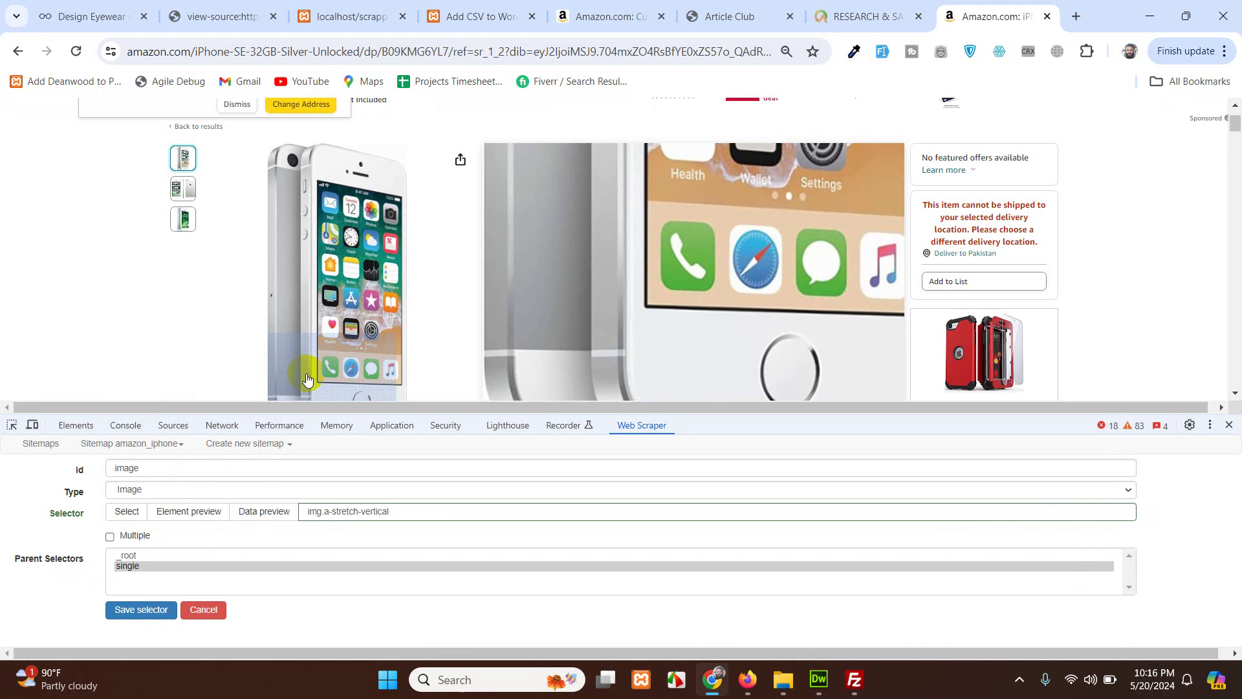
- Preview the image address collected by the image selector and save it
left_click(262, 512)
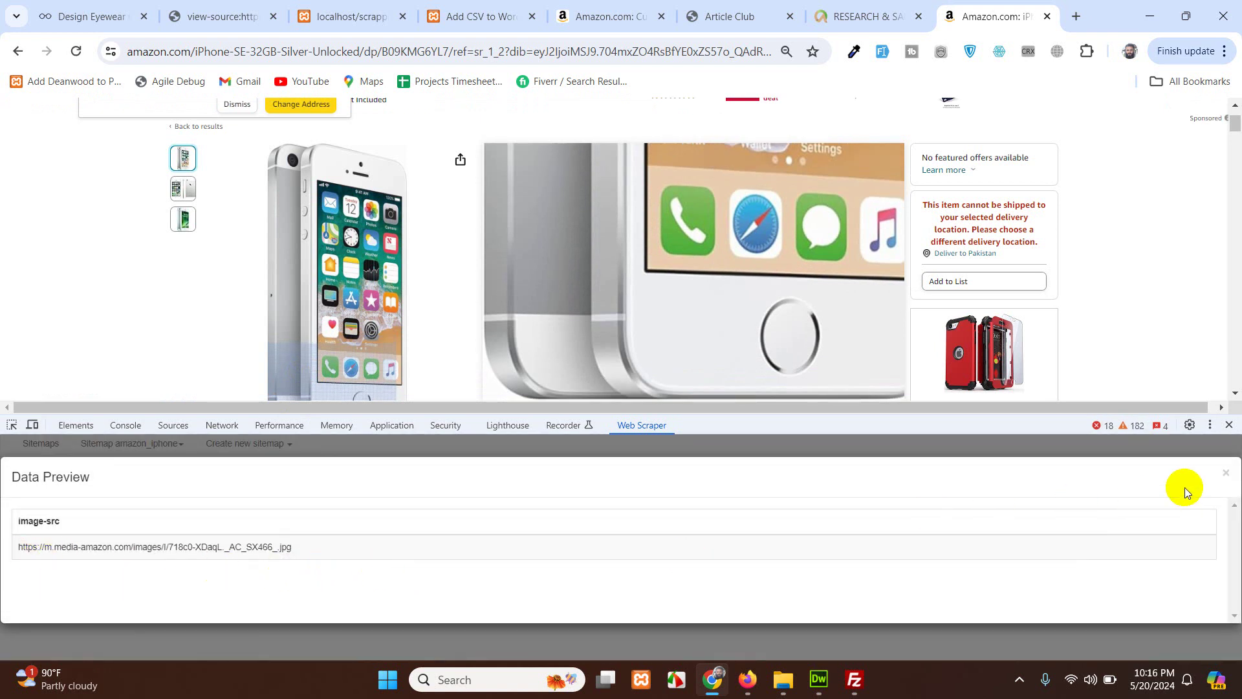
left_click(1226, 475)
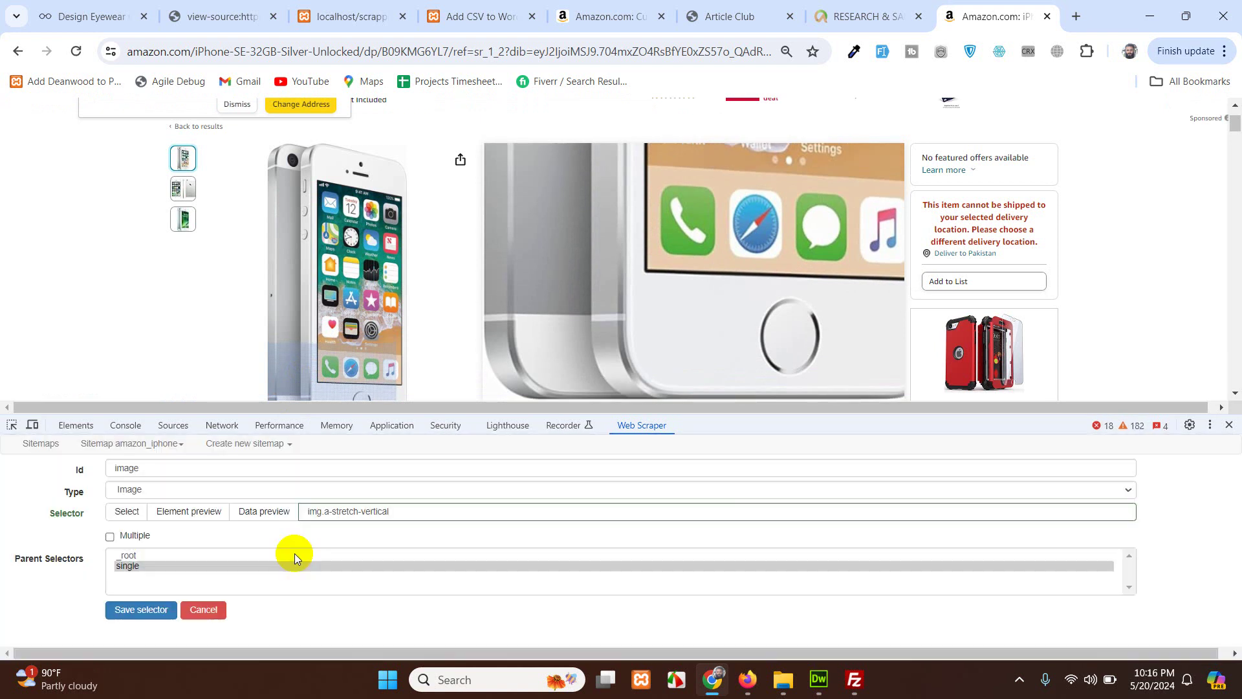
left_click(141, 609)
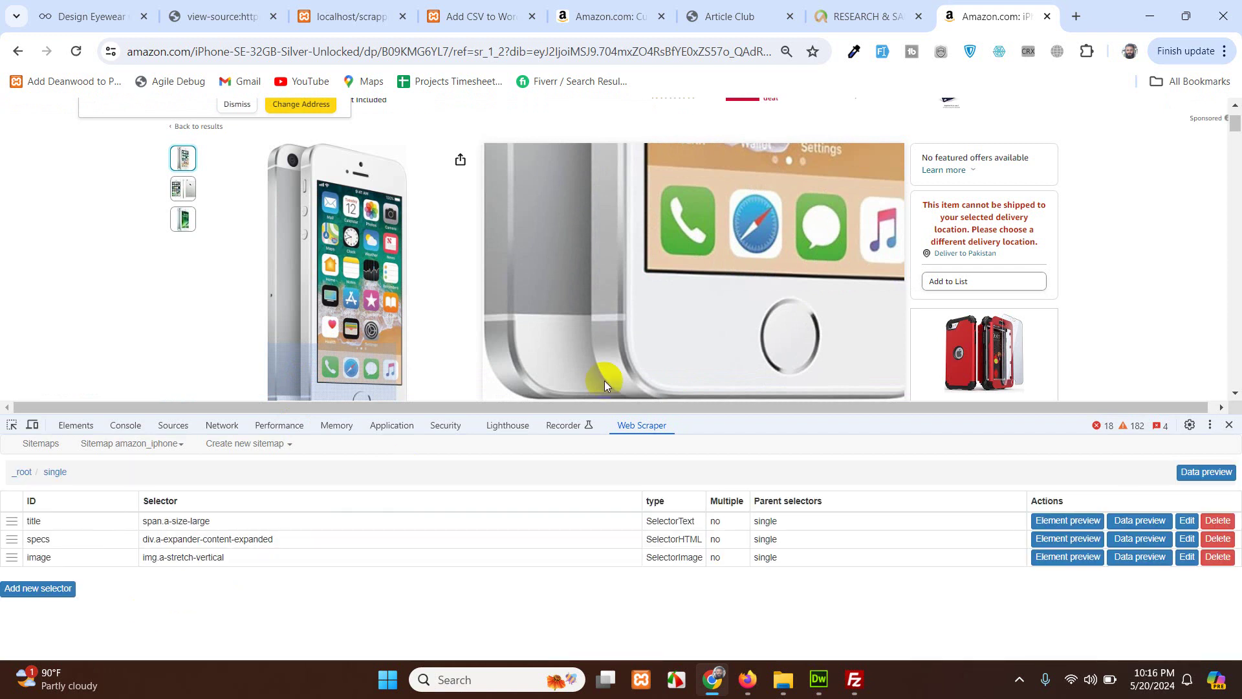
- Start a new selector under single with the id short and the type HTML
scroll(782, 272, "down", 3)
scroll(768, 336, "down", 1)
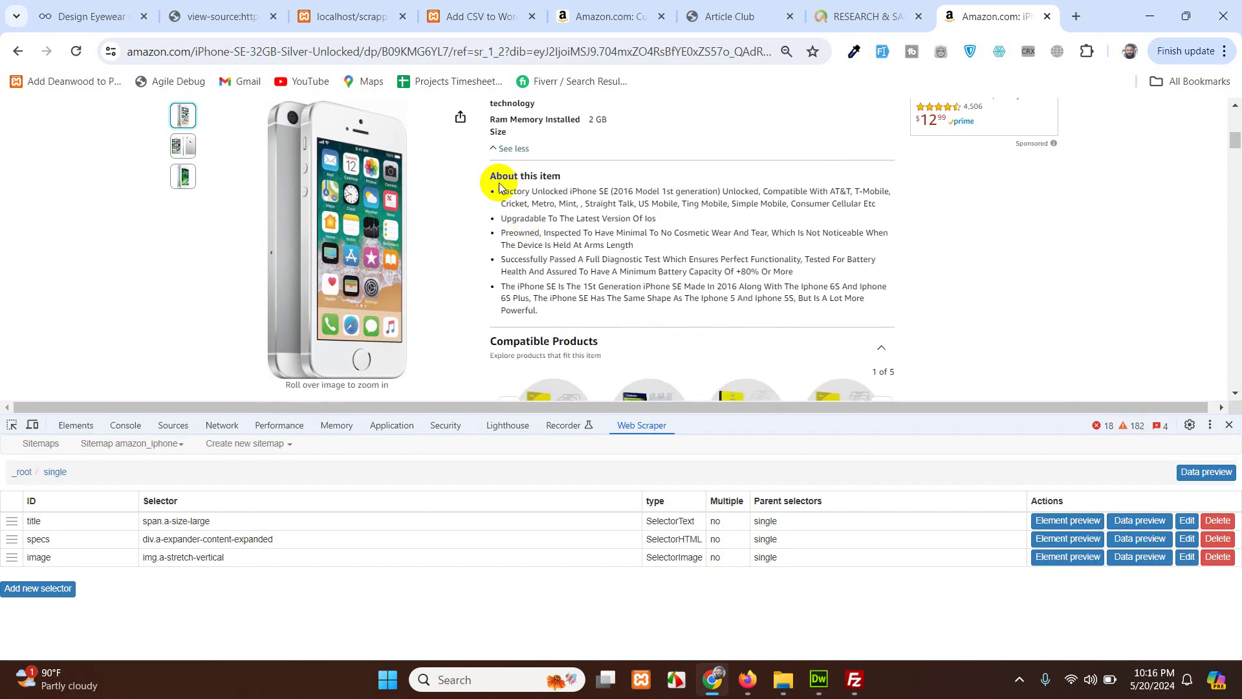
left_click(38, 588)
left_click(201, 472)
type("short")
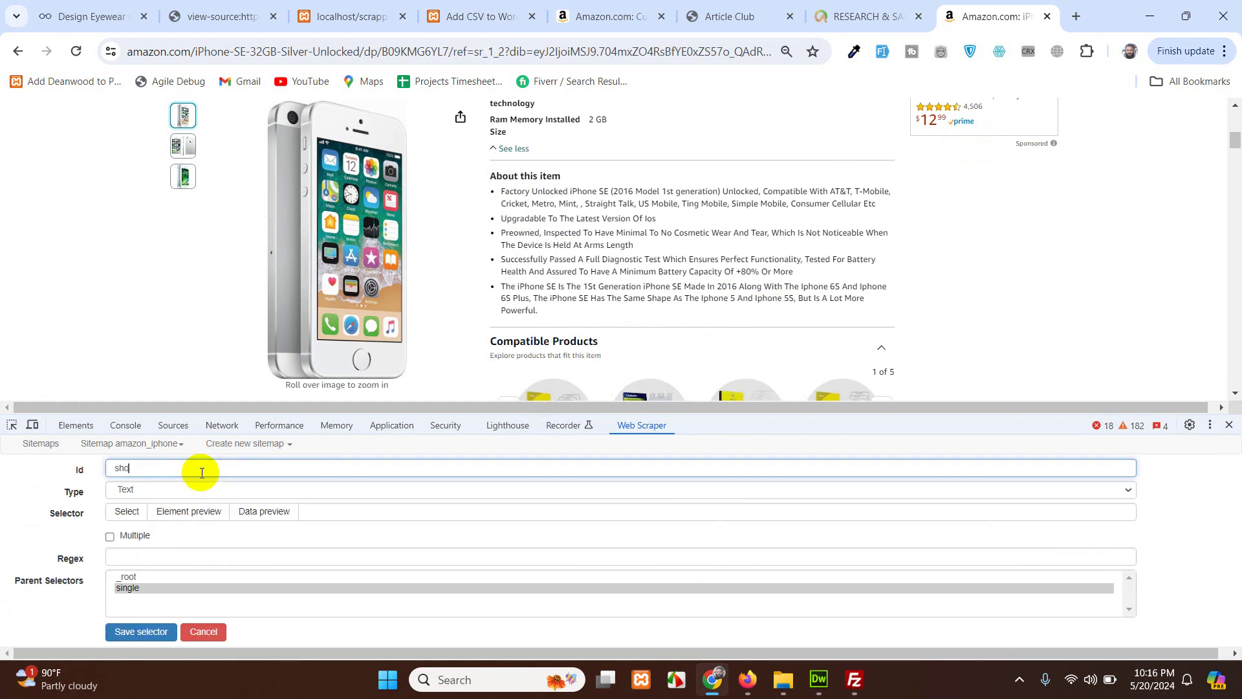
left_click(146, 490)
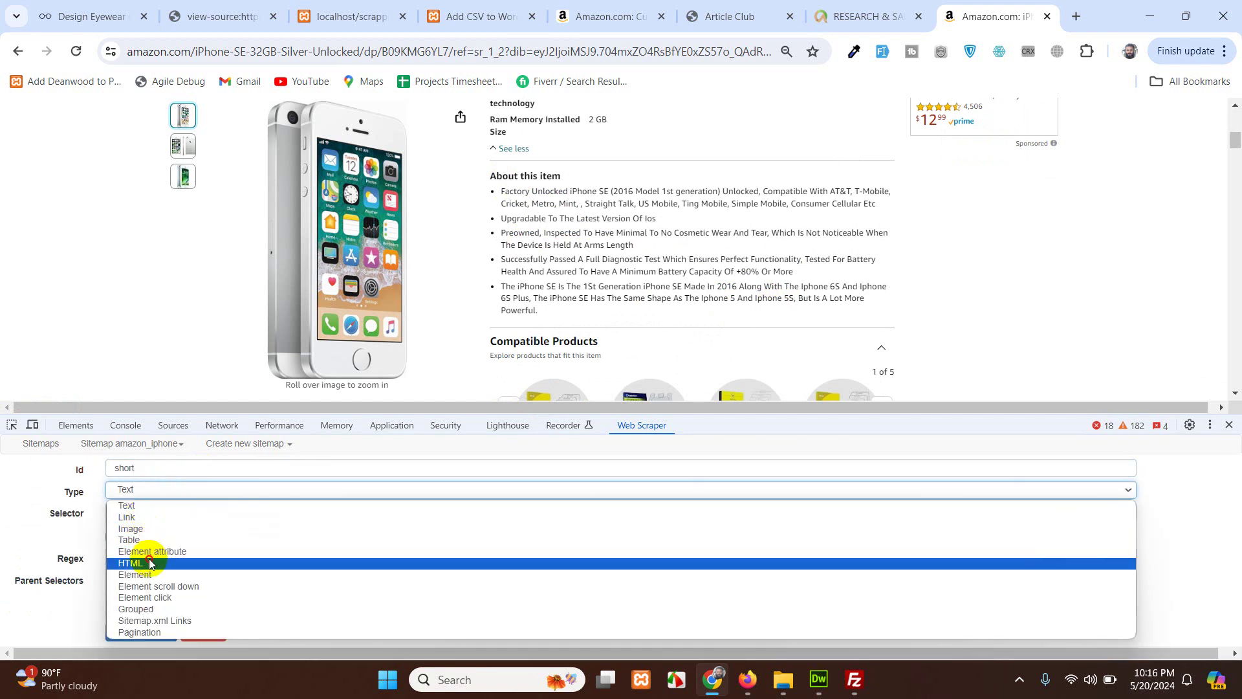
left_click(137, 562)
- Target the bullet points under About this item as li.a-spacing-mini for the short selector
left_click(127, 511)
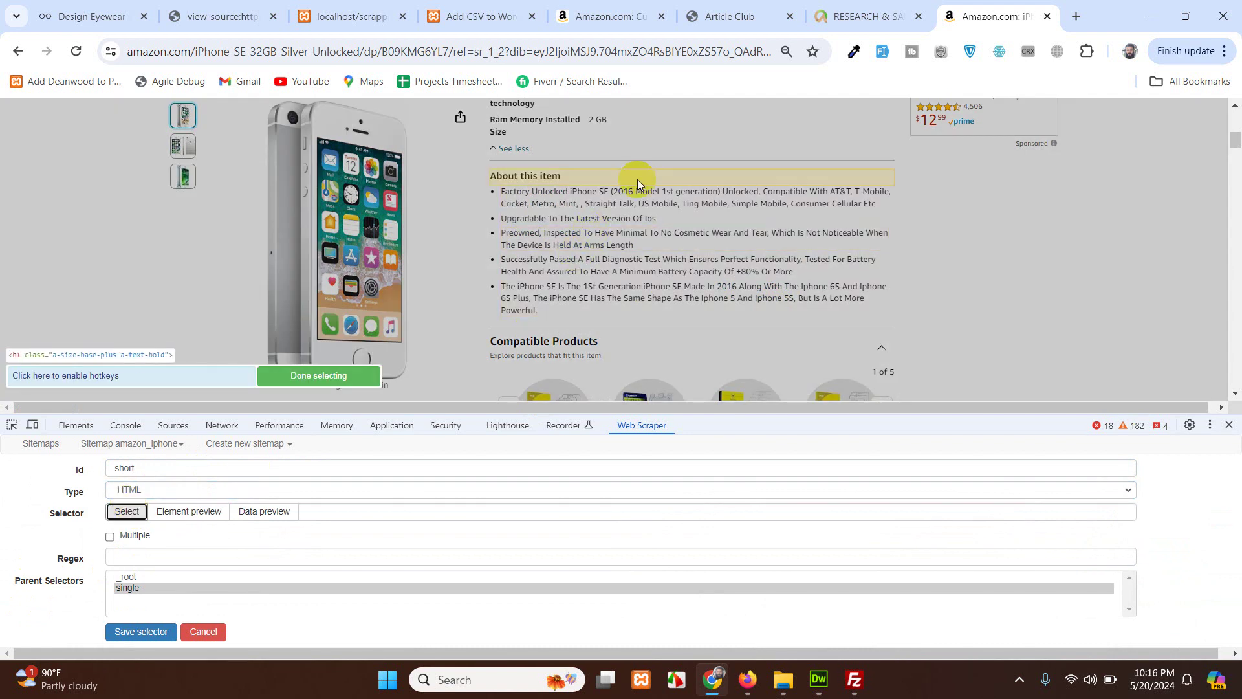
left_click(663, 208)
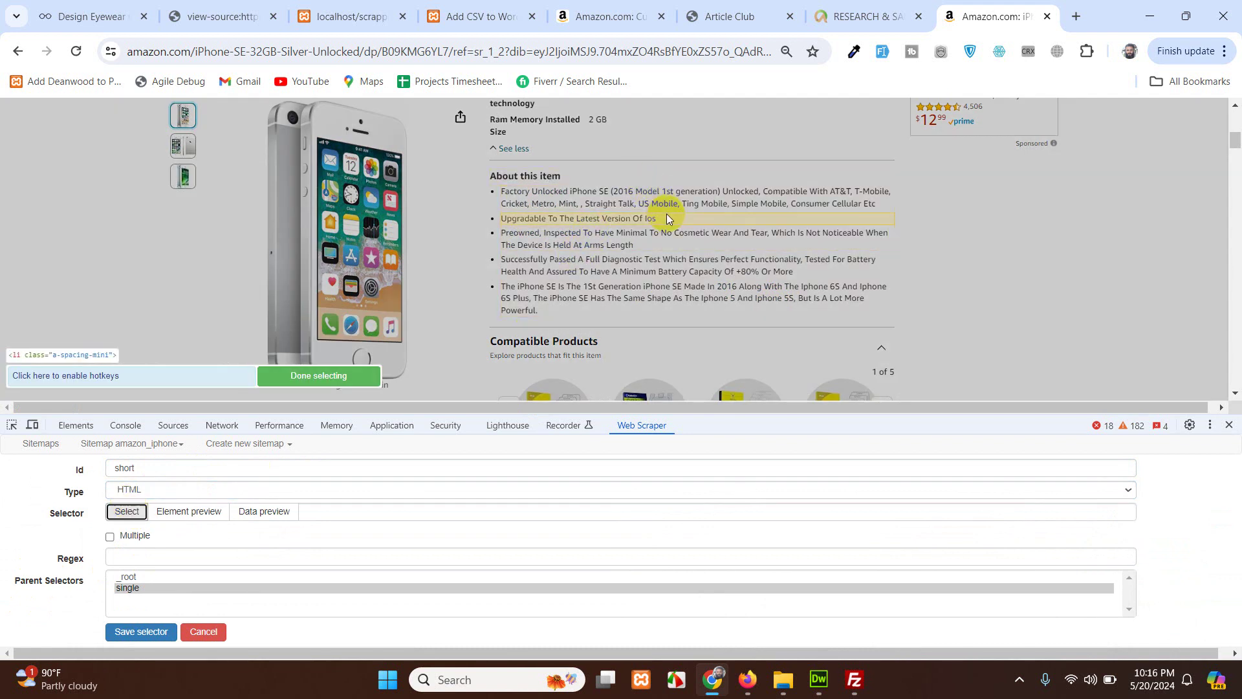
left_click(670, 214)
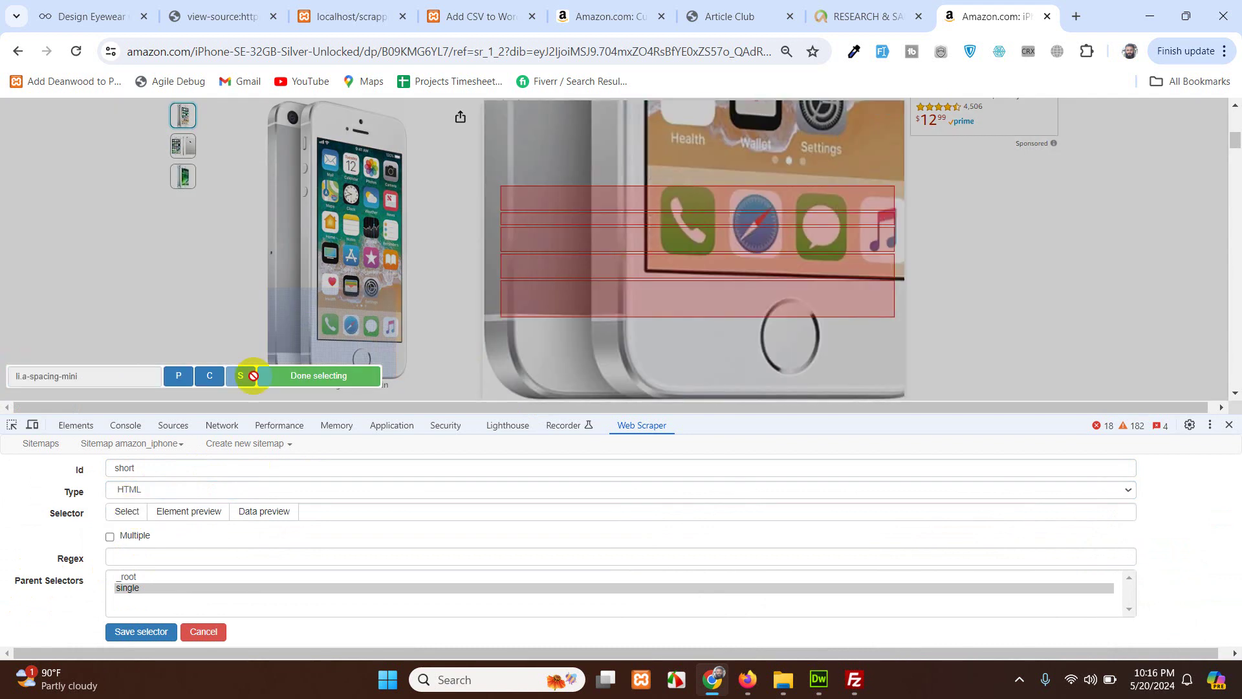
left_click(297, 375)
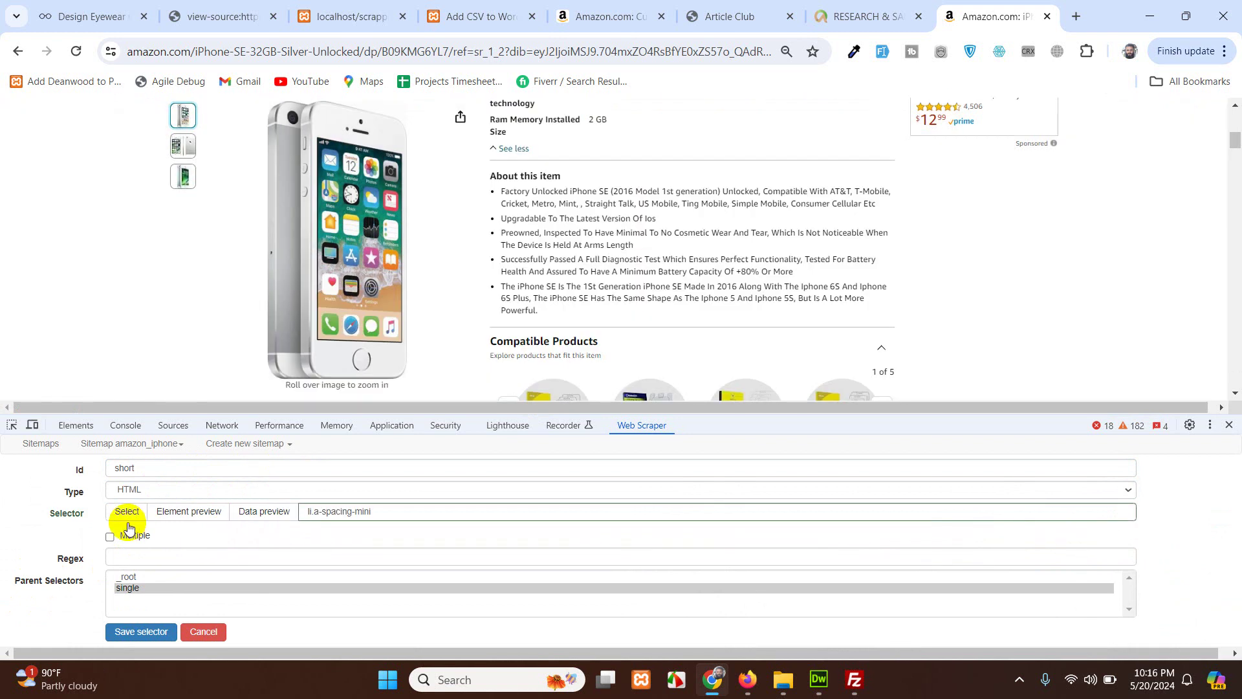
- Retarget the short selector to the whole bullet list under About this item as ul.a-spacing-mini
left_click(127, 513)
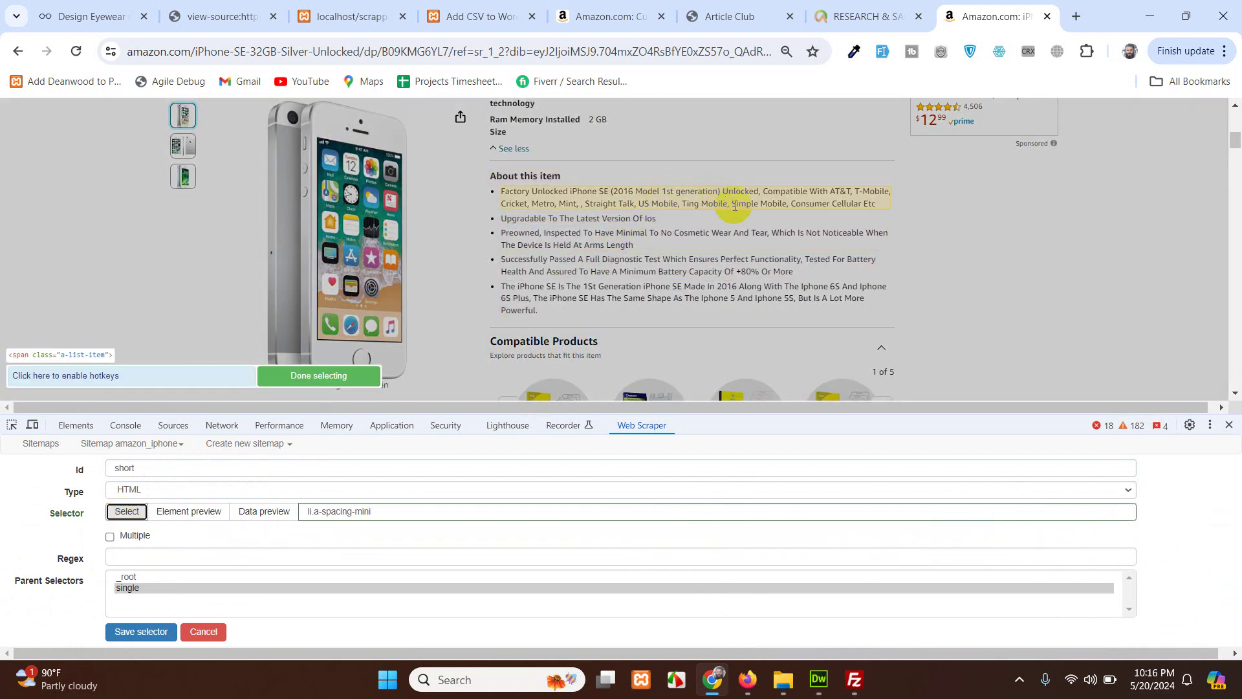
left_click(892, 213)
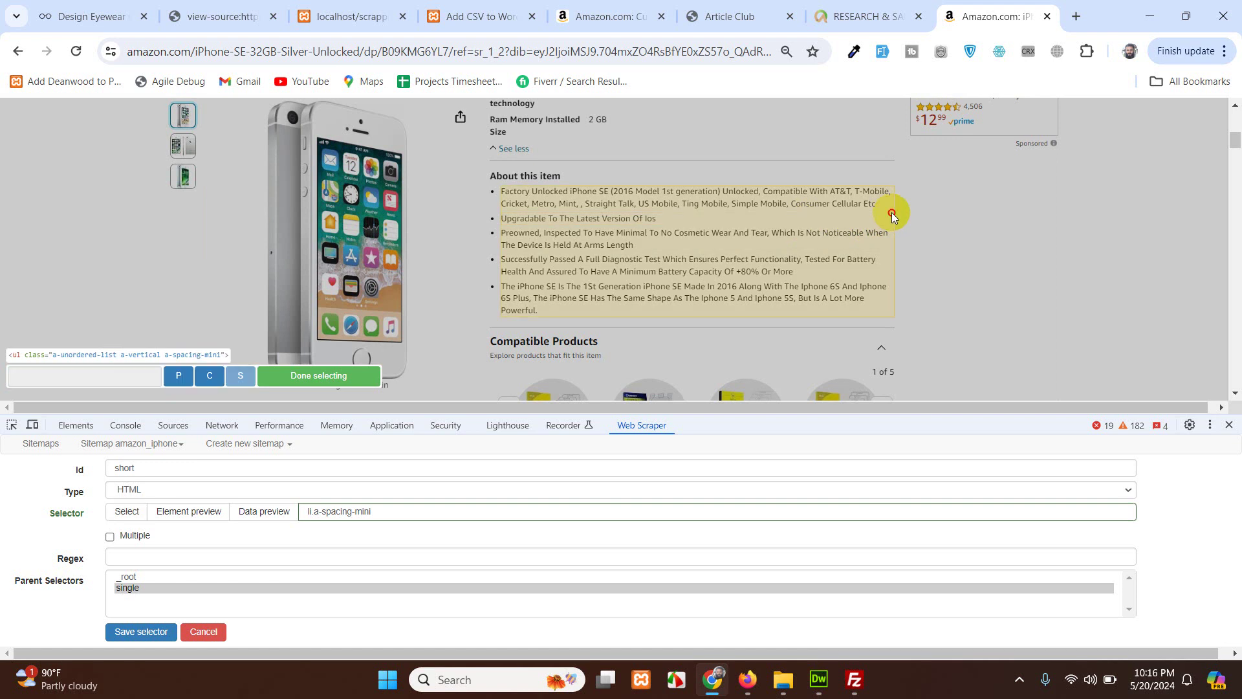
left_click(319, 377)
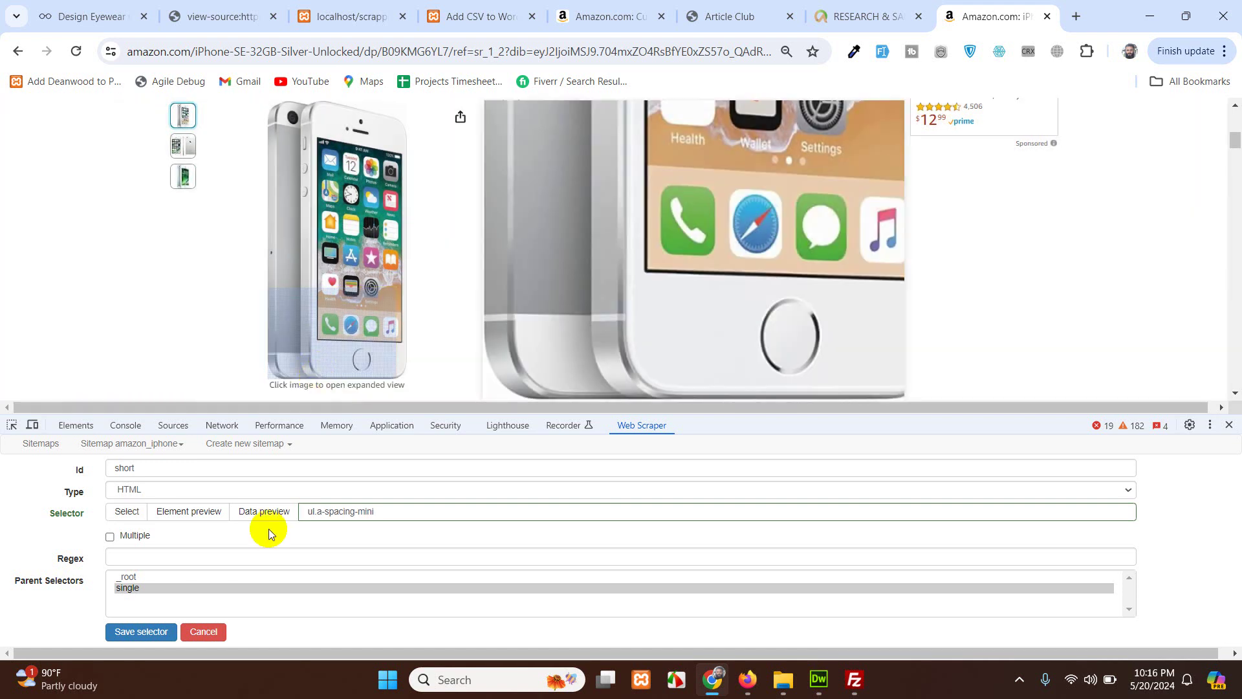
- Preview the HTML collected by the short selector and save it
left_click(267, 511)
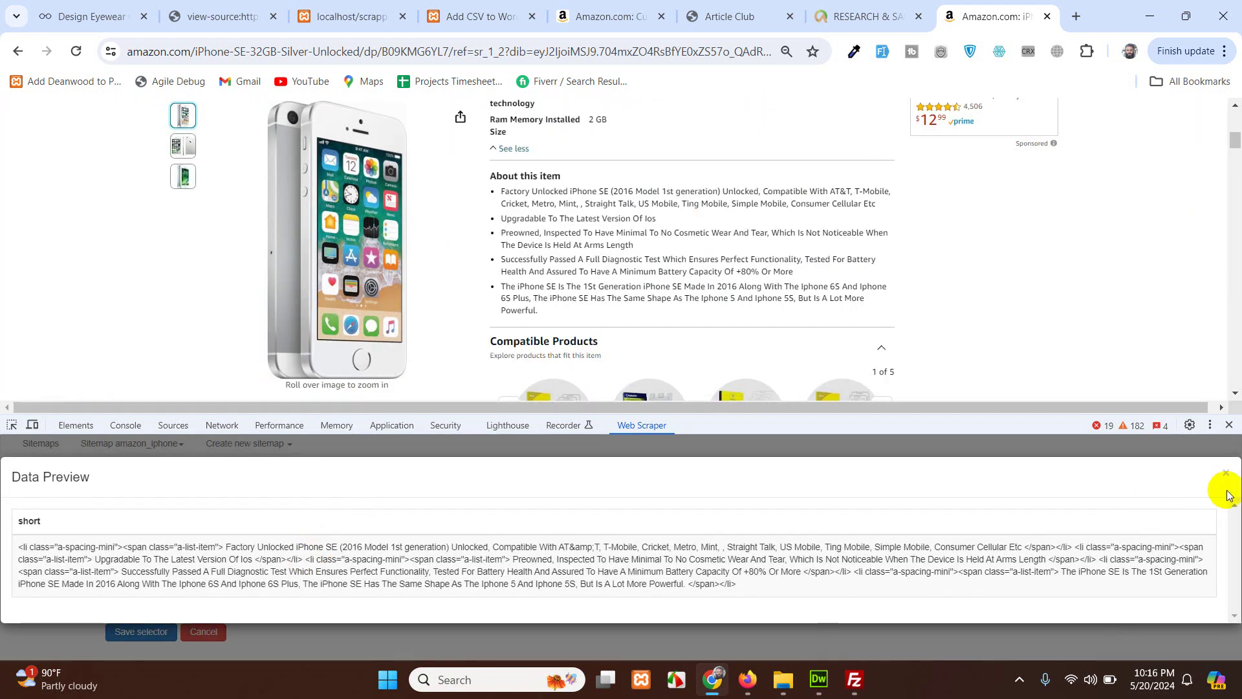
left_click(1226, 476)
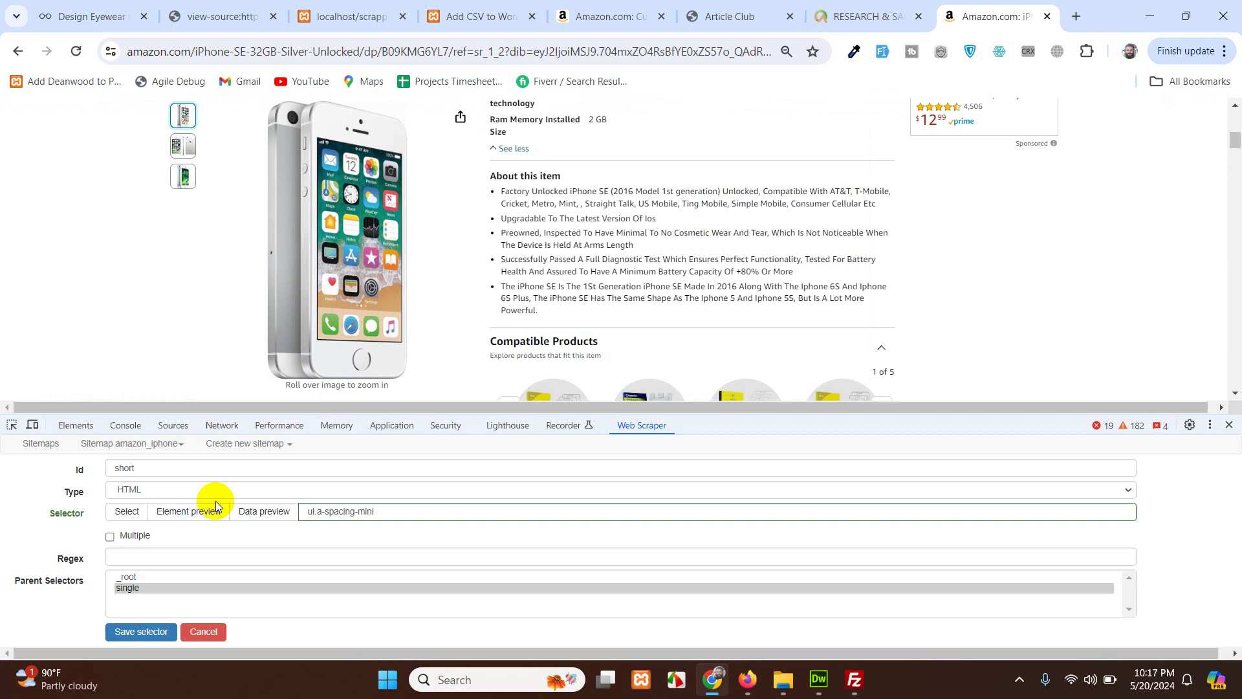
left_click(141, 631)
- Start a new selector under single with the id description and the type HTML for the Product Description text
scroll(576, 321, "down", 10)
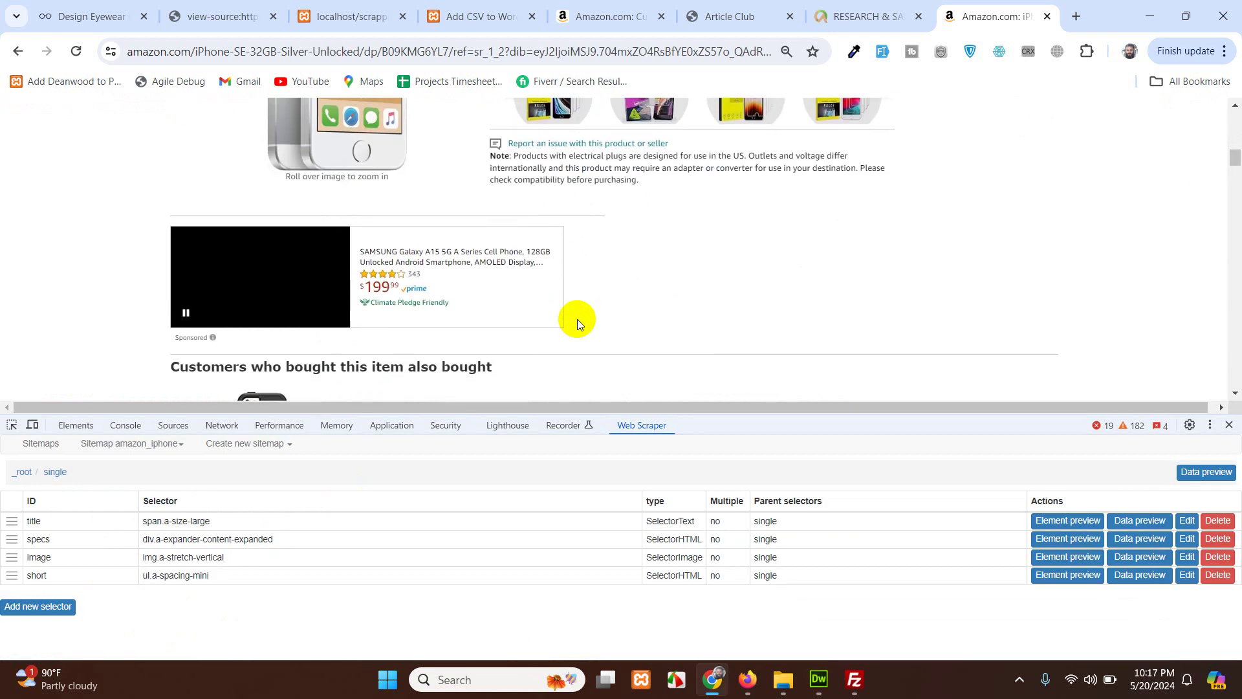
scroll(606, 263, "down", 5)
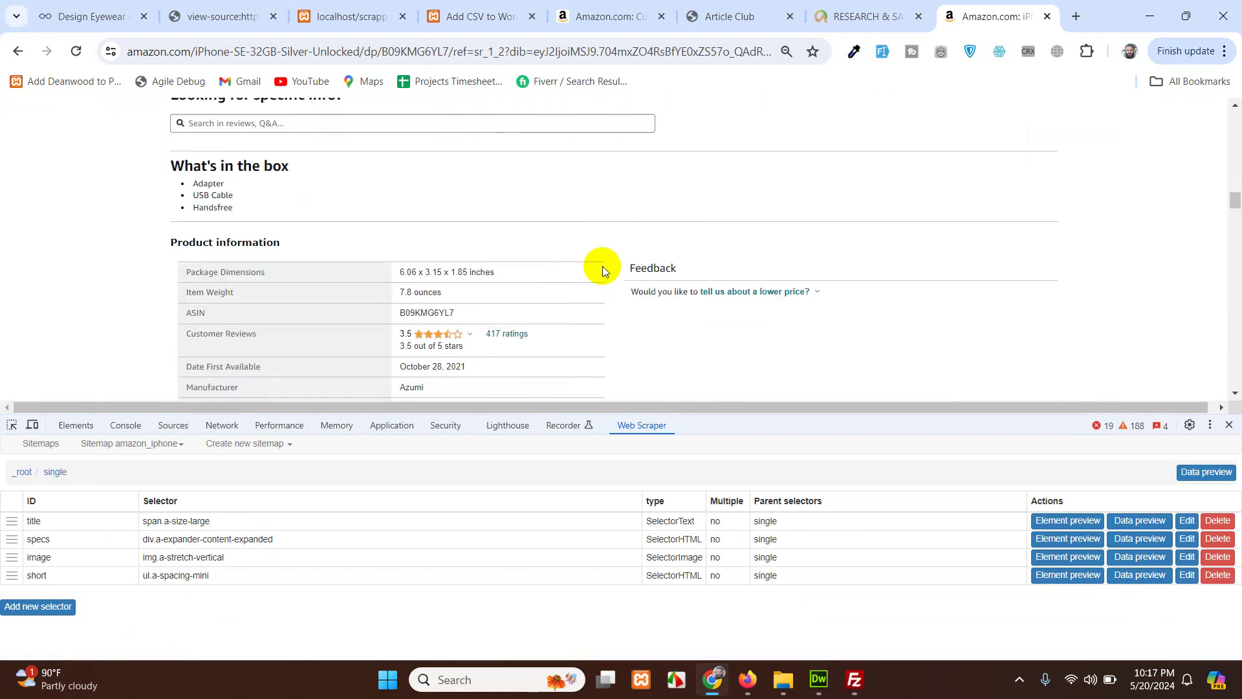
scroll(603, 266, "up", 3)
scroll(603, 266, "down", 10)
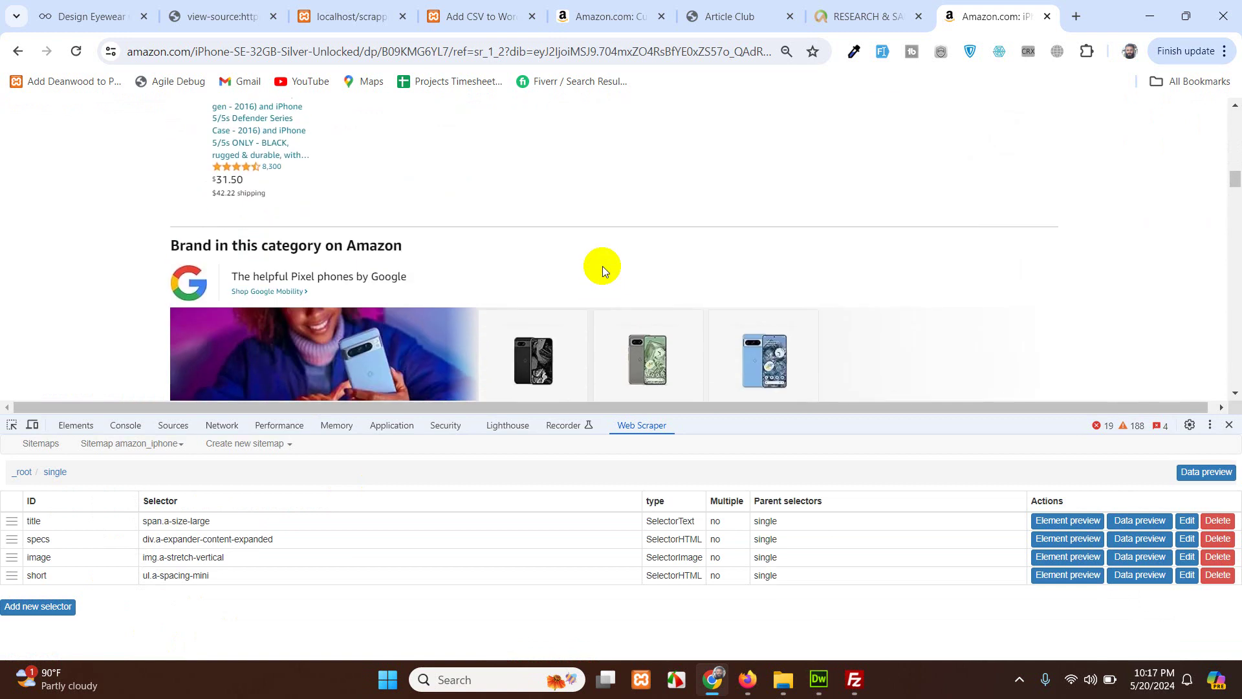
scroll(603, 266, "down", 3)
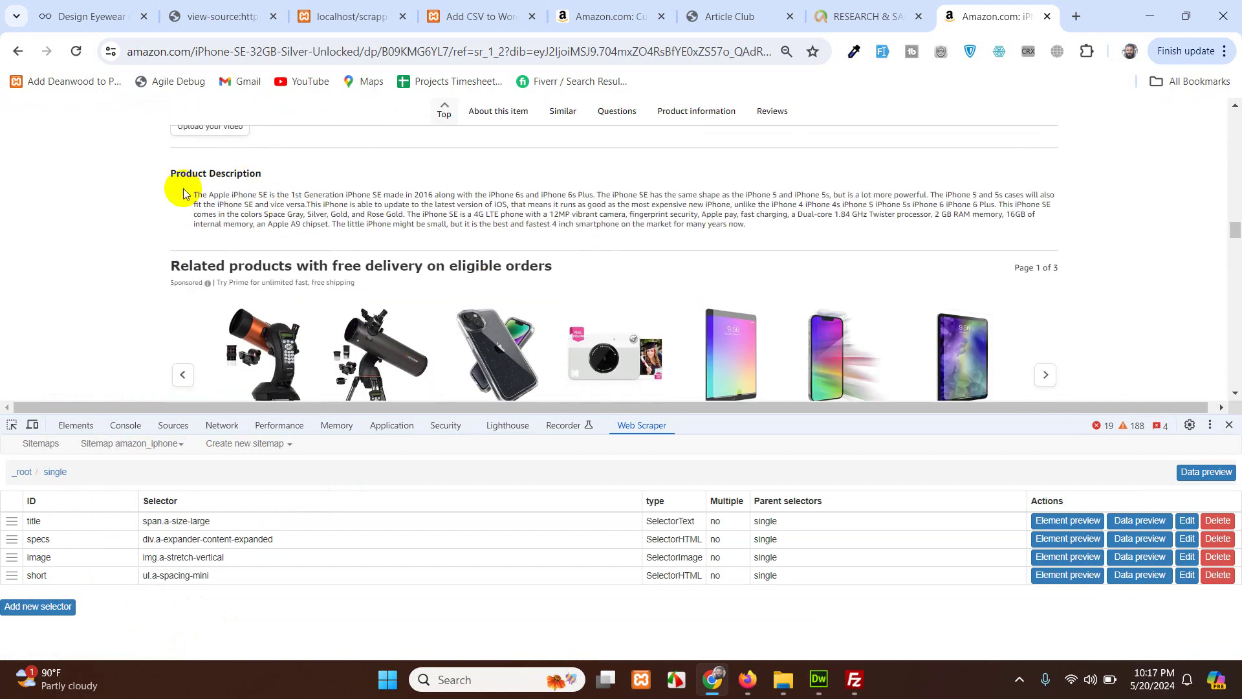
left_click(47, 617)
left_click(290, 468)
type("description")
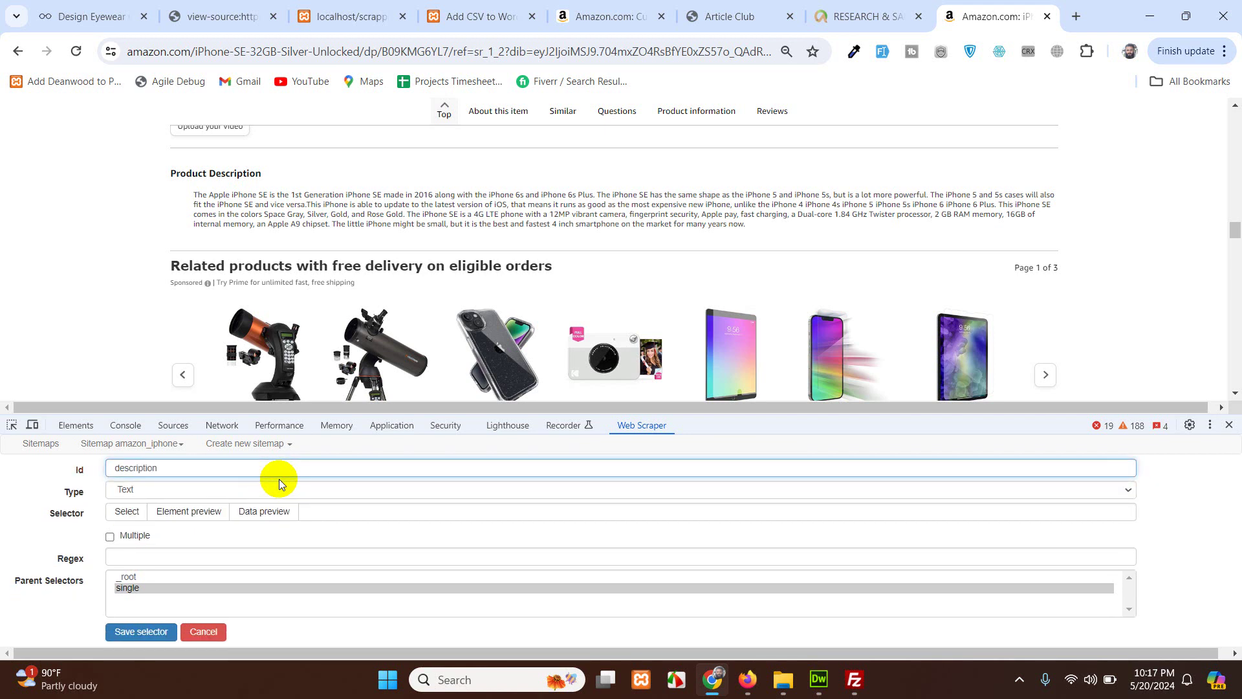
left_click(170, 491)
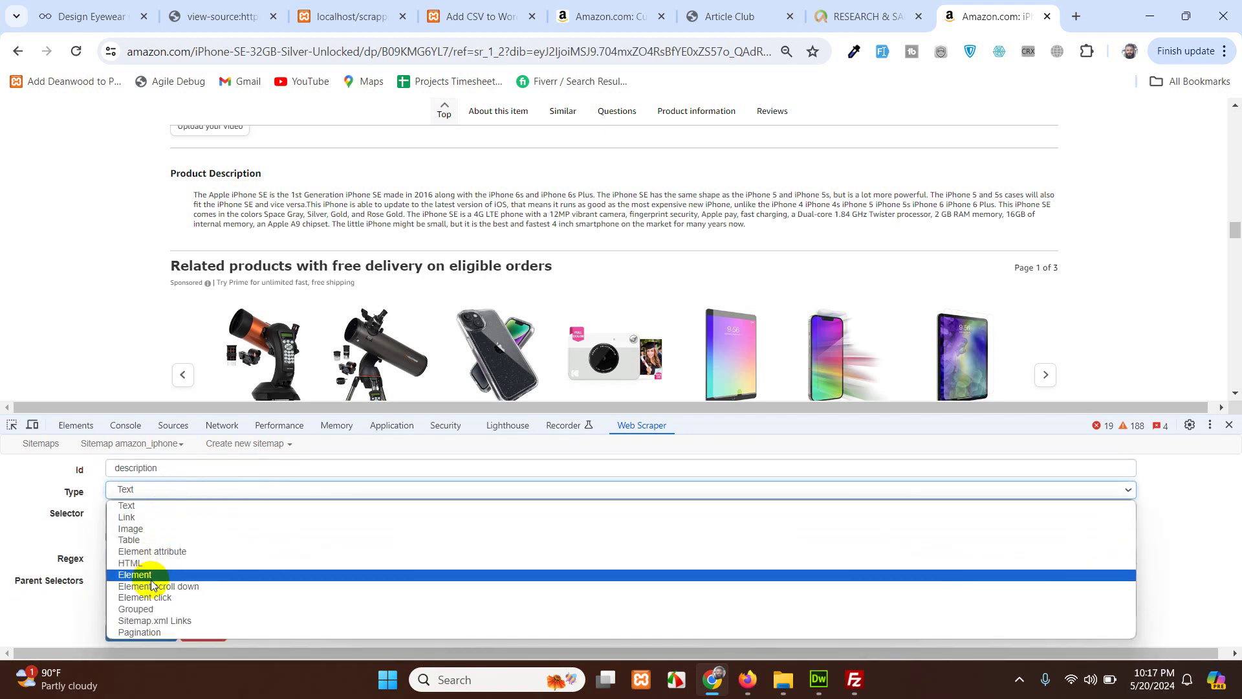
left_click(156, 566)
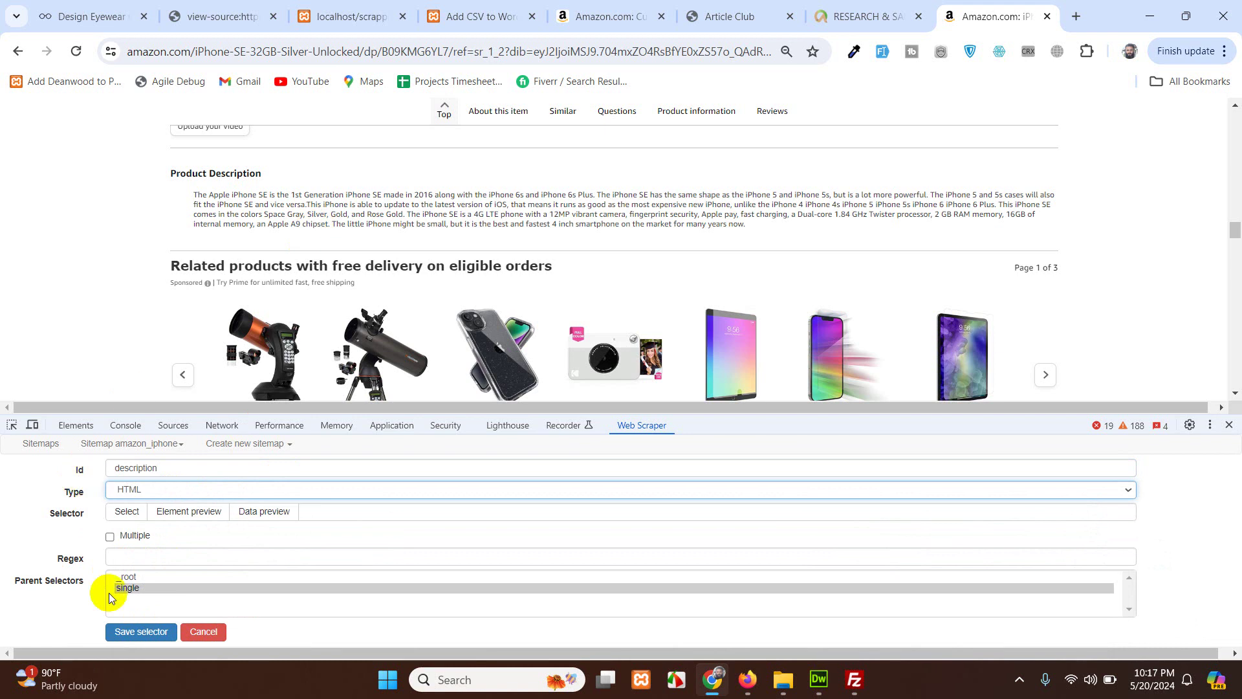
- Target the Product Description paragraph as #productDescription span for the description selector
left_click(123, 511)
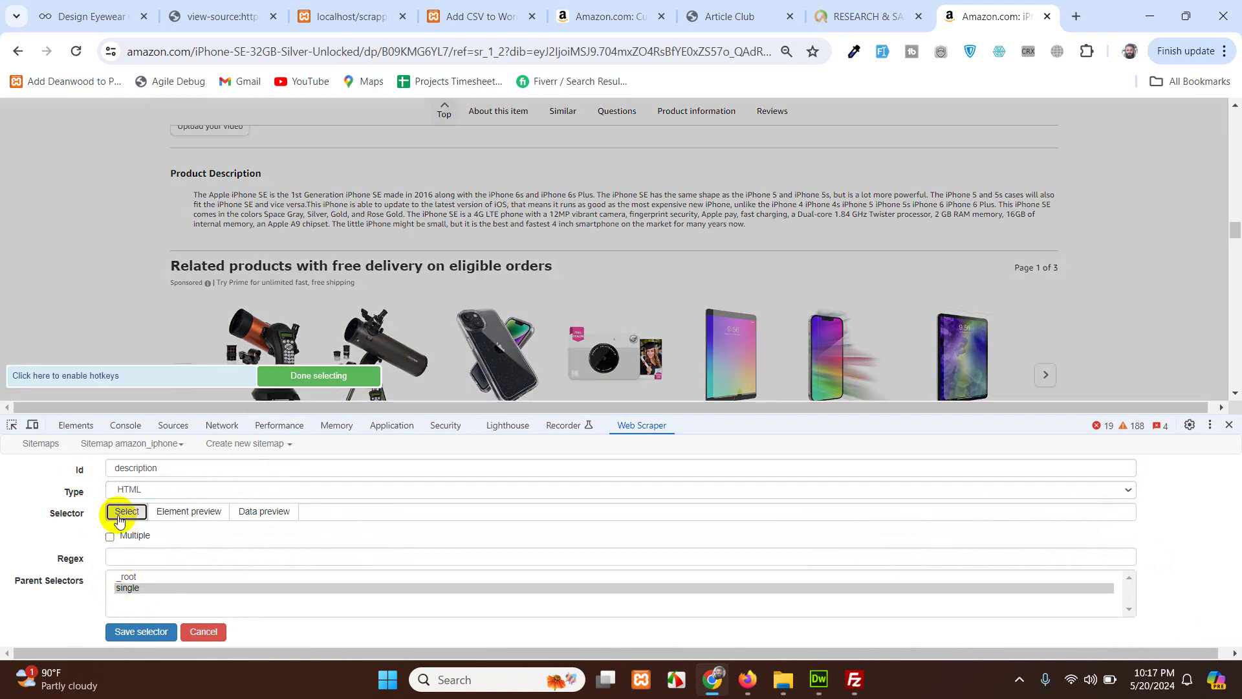
left_click(295, 194)
left_click(302, 377)
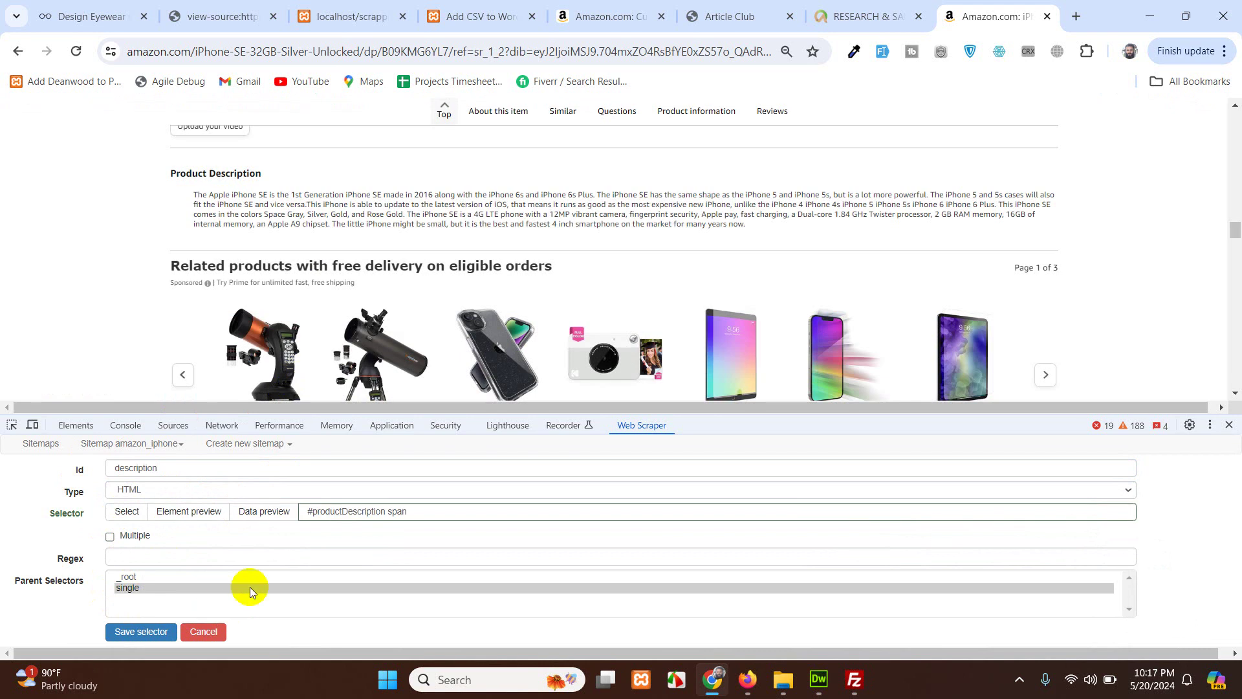
- Preview the text collected by the description selector and save it
left_click(277, 511)
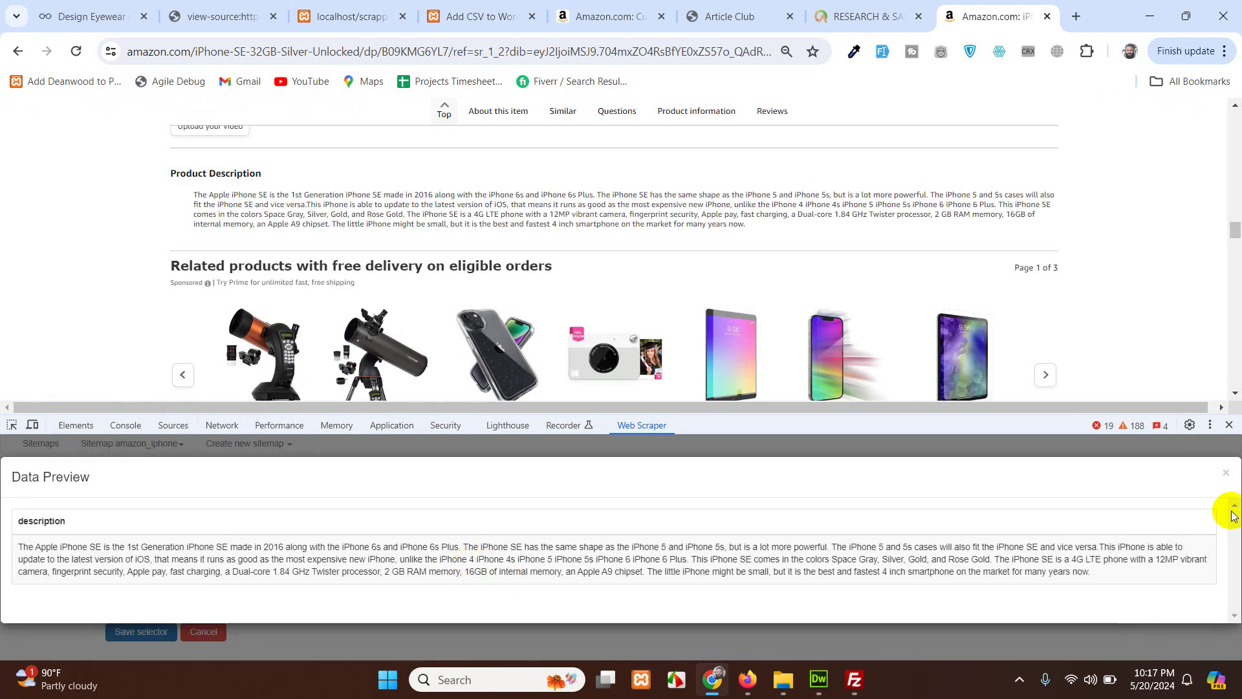
left_click(1231, 482)
left_click(150, 629)
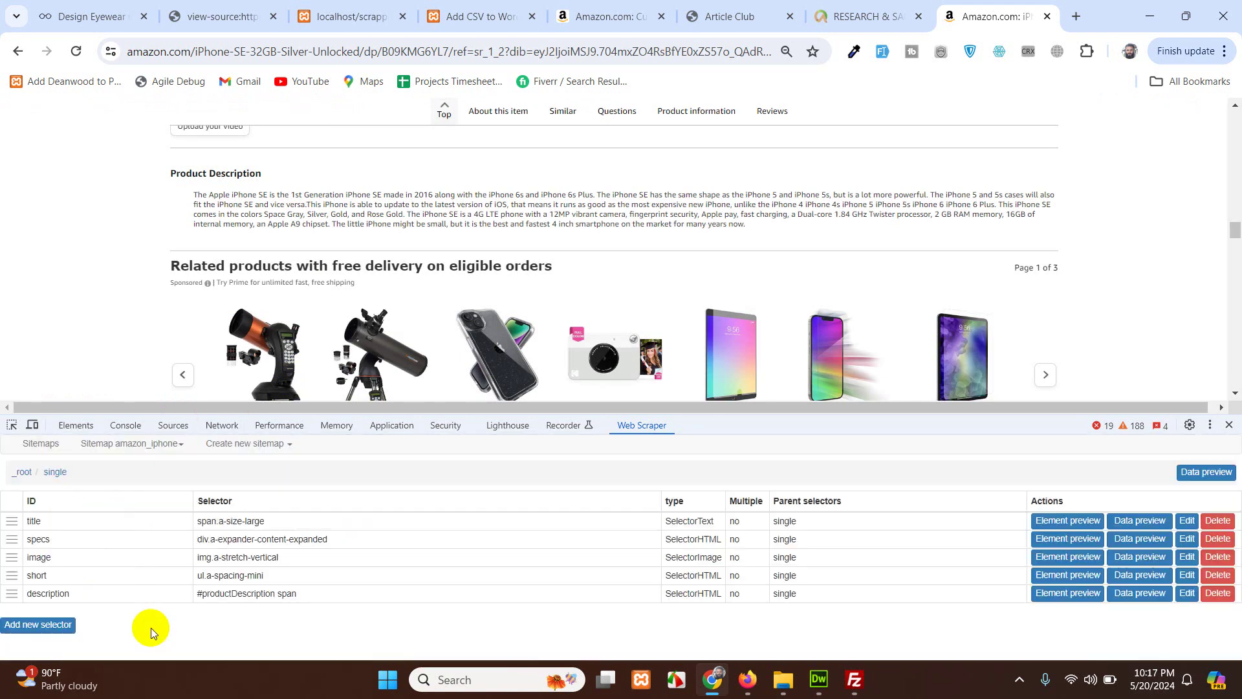
- Examine the iPhone SE product page for further details worth scraping, dismissing the delivery location notice
scroll(417, 300, "up", 1)
scroll(421, 297, "down", 15)
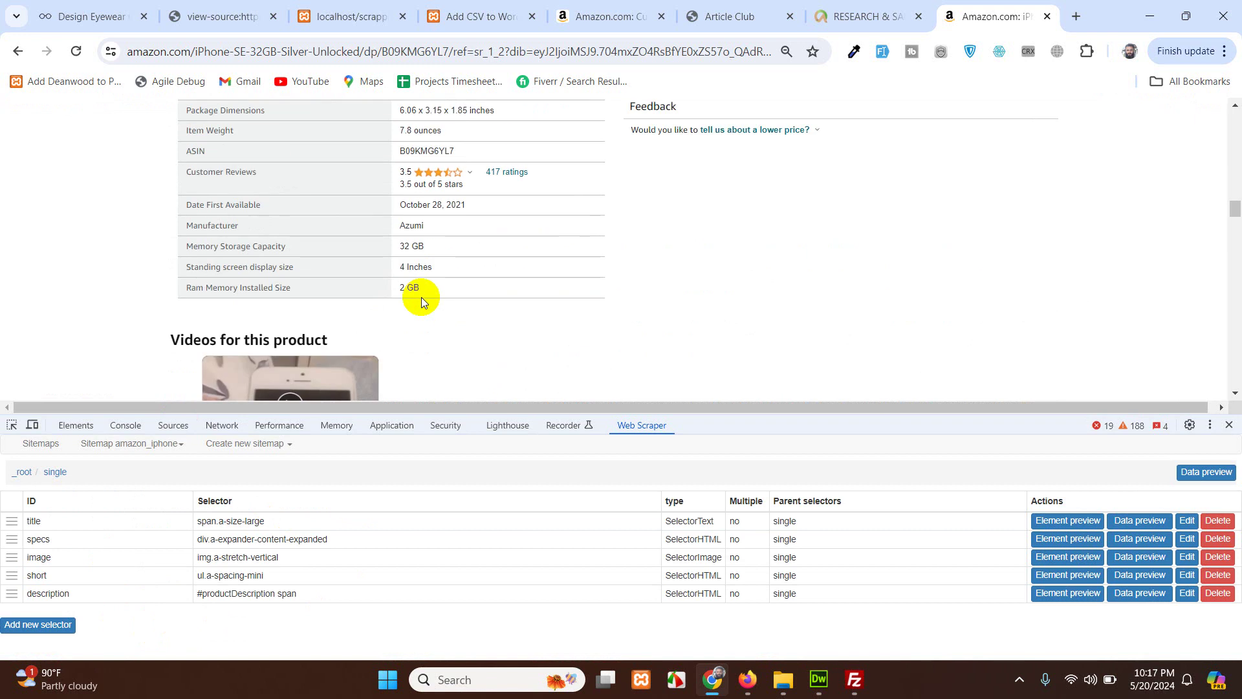
scroll(750, 334, "up", 15)
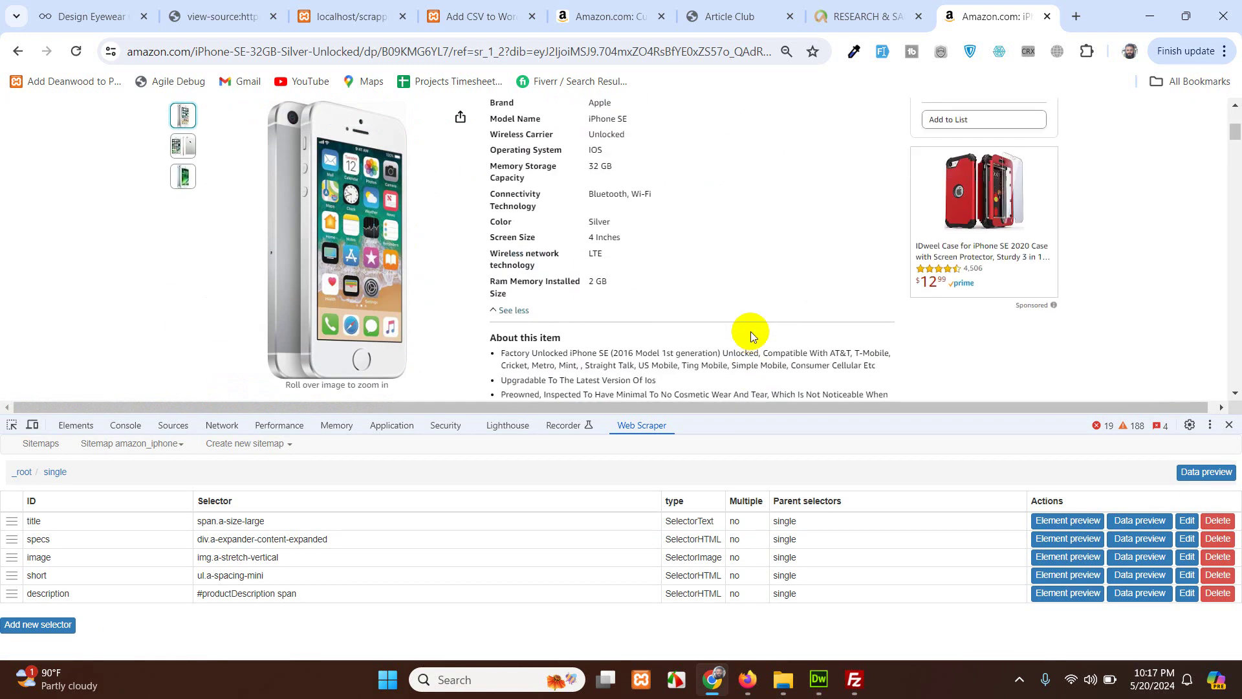
scroll(750, 331, "down", 12)
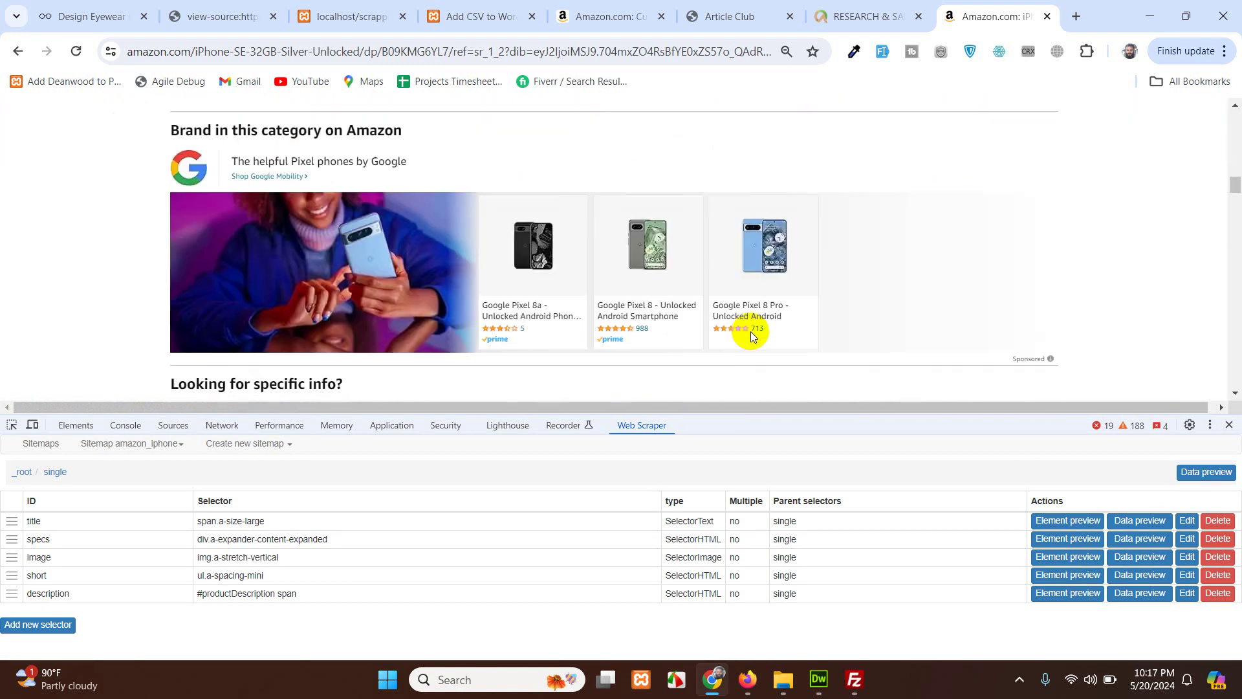
scroll(638, 323, "down", 5)
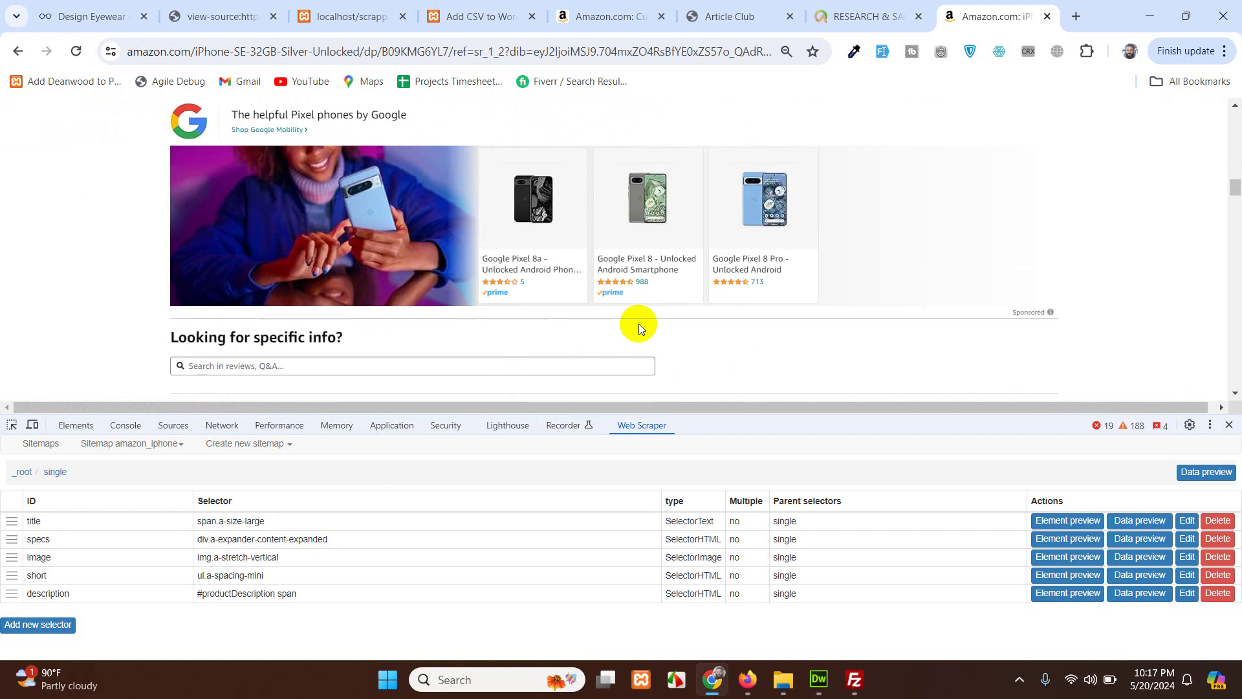
scroll(639, 323, "up", 15)
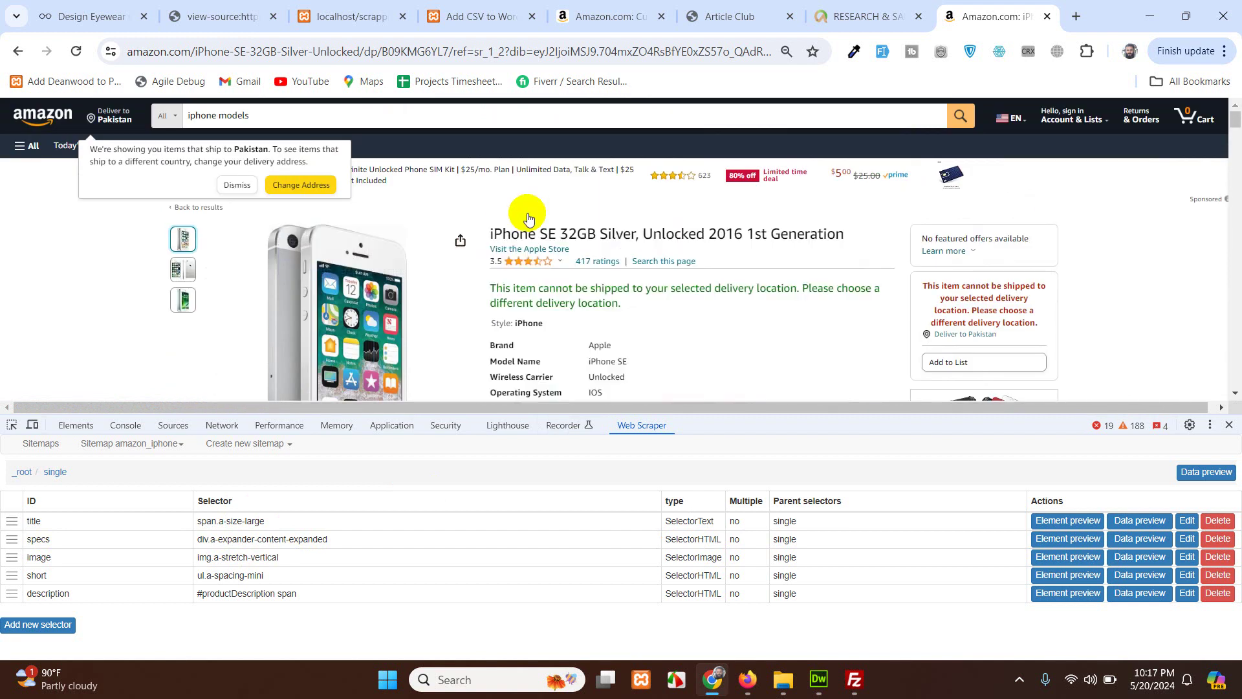
left_click(253, 187)
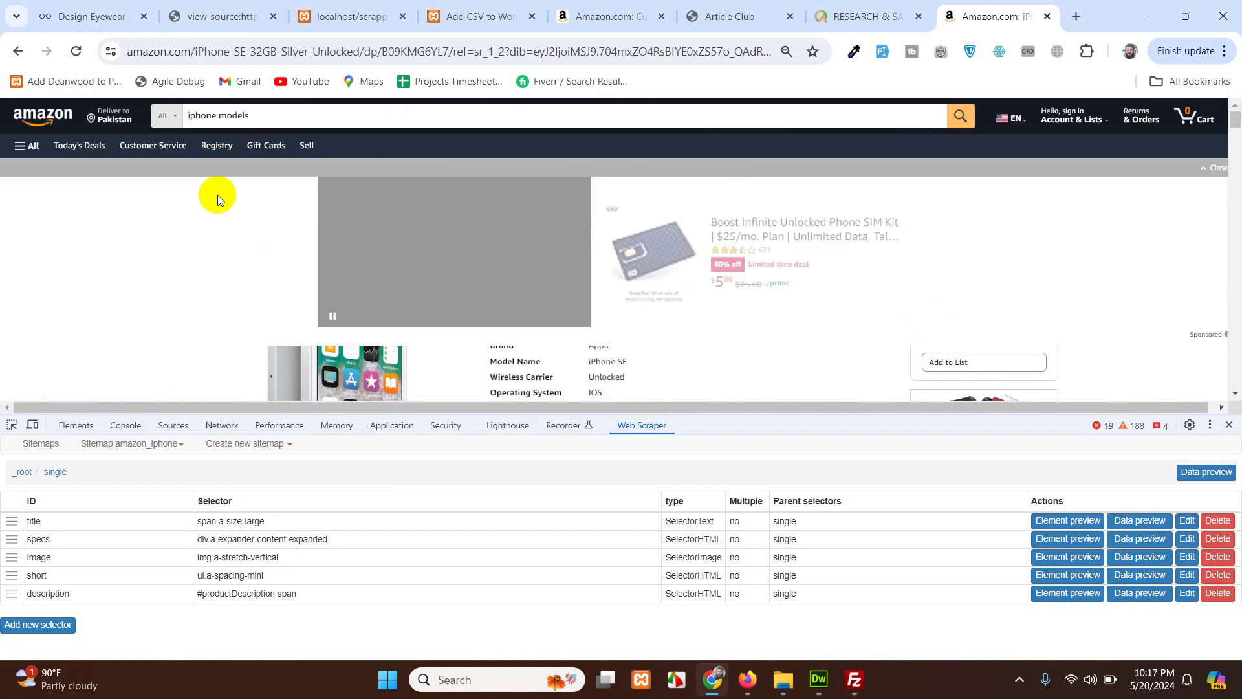
scroll(679, 349, "down", 3)
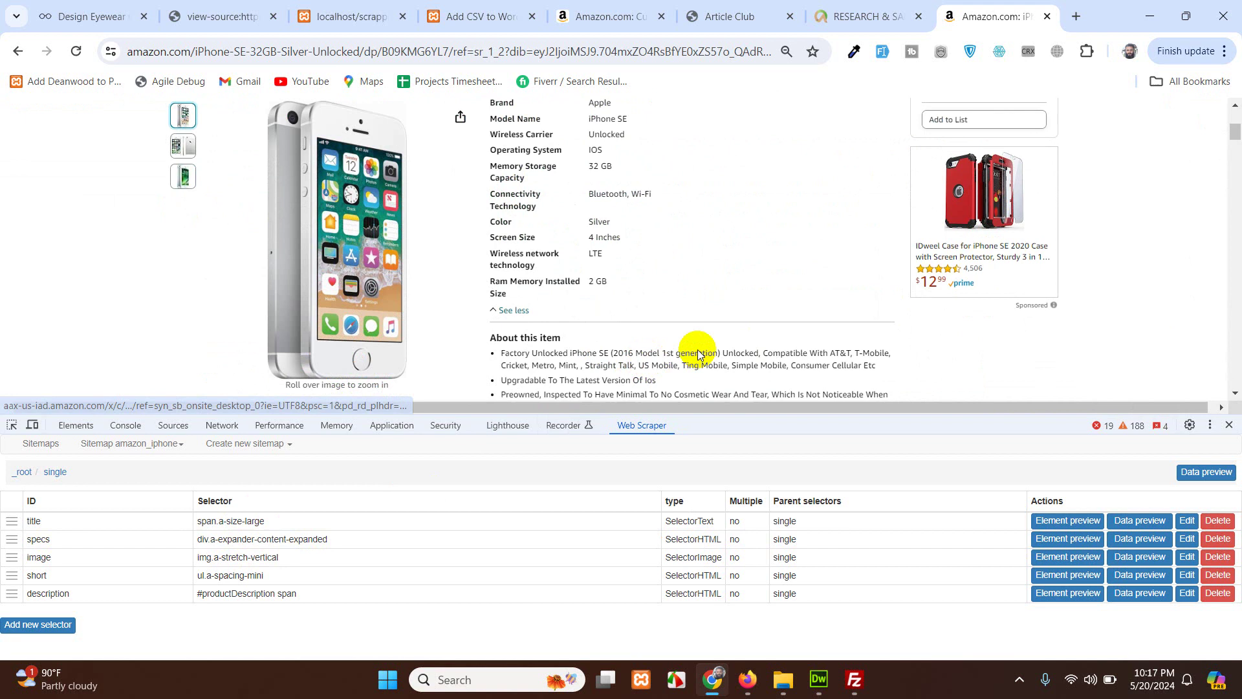
scroll(696, 330, "up", 4)
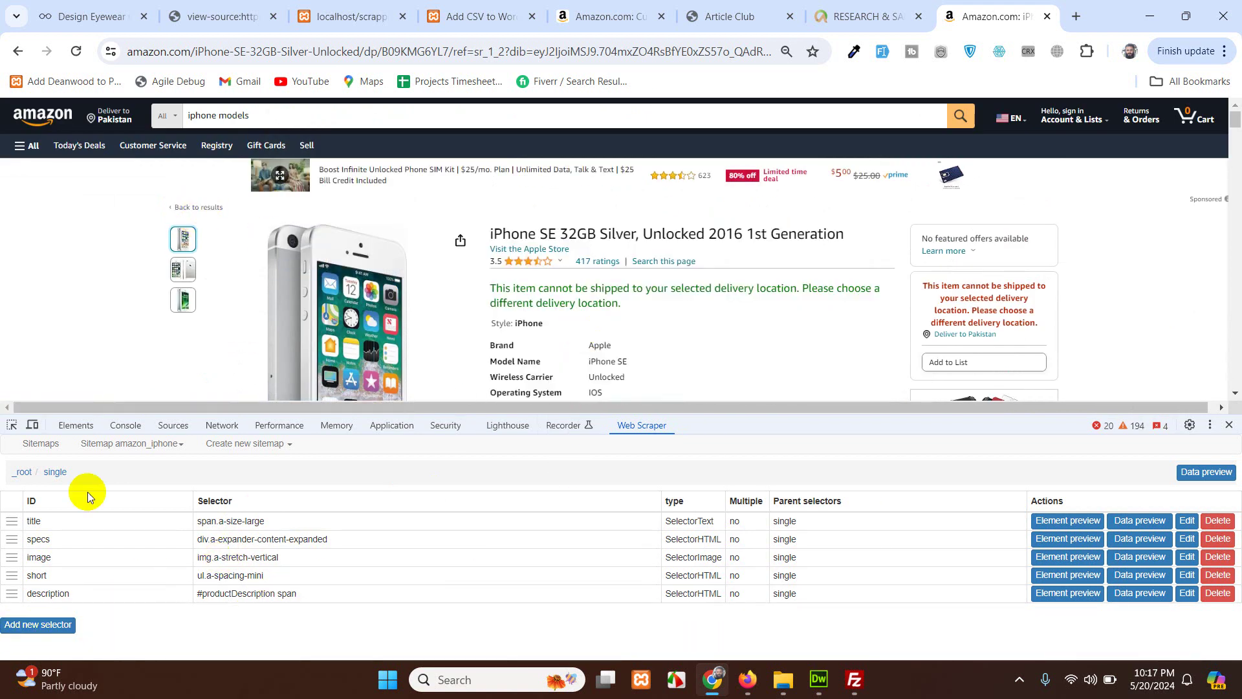
- Start scraping with the amazon_iphone sitemap
left_click(122, 445)
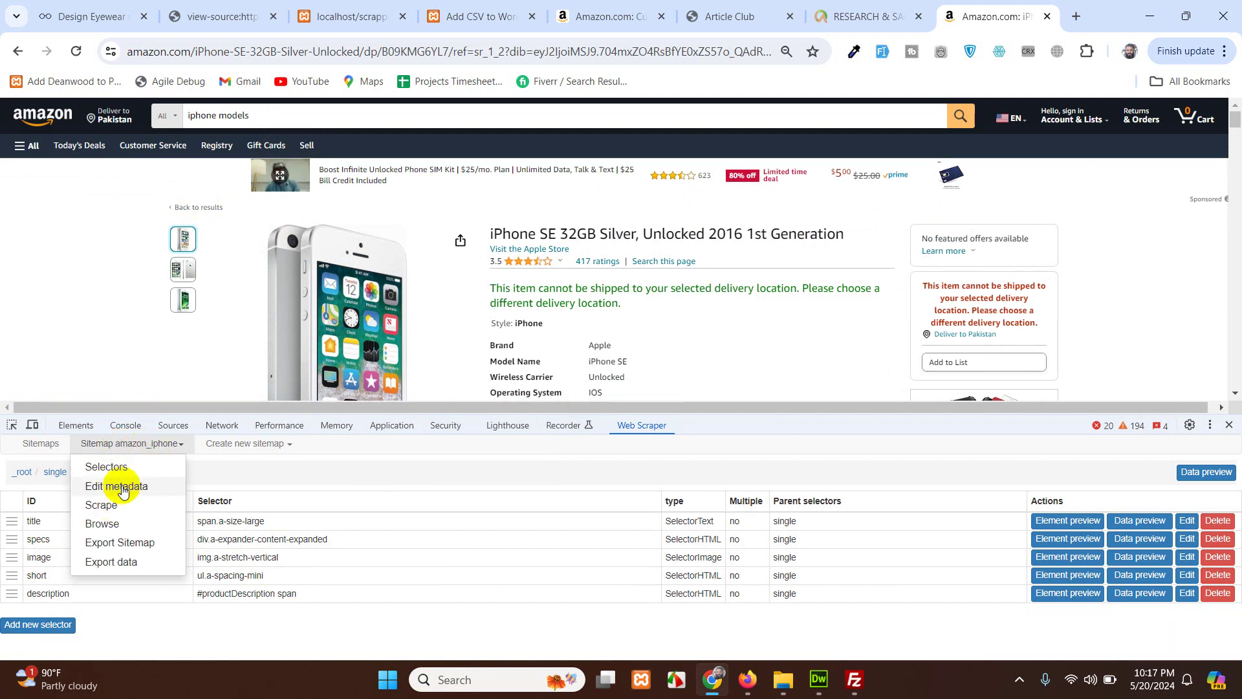
left_click(112, 504)
left_click(142, 534)
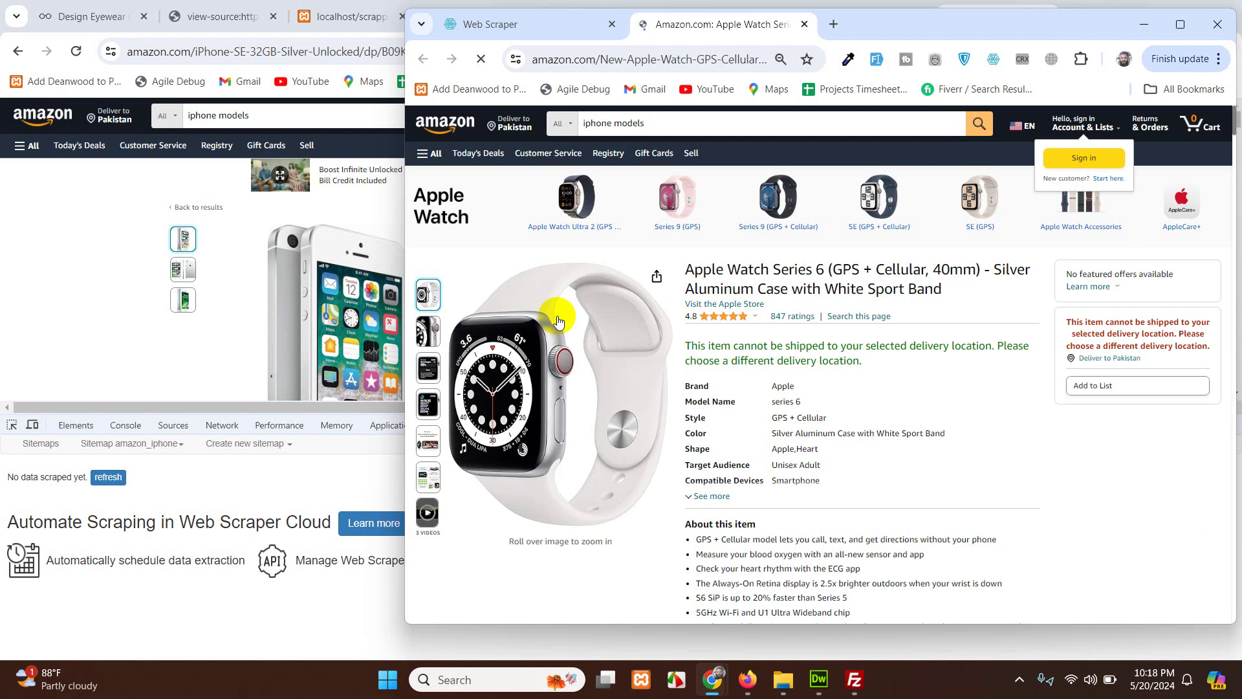
left_click(1104, 138)
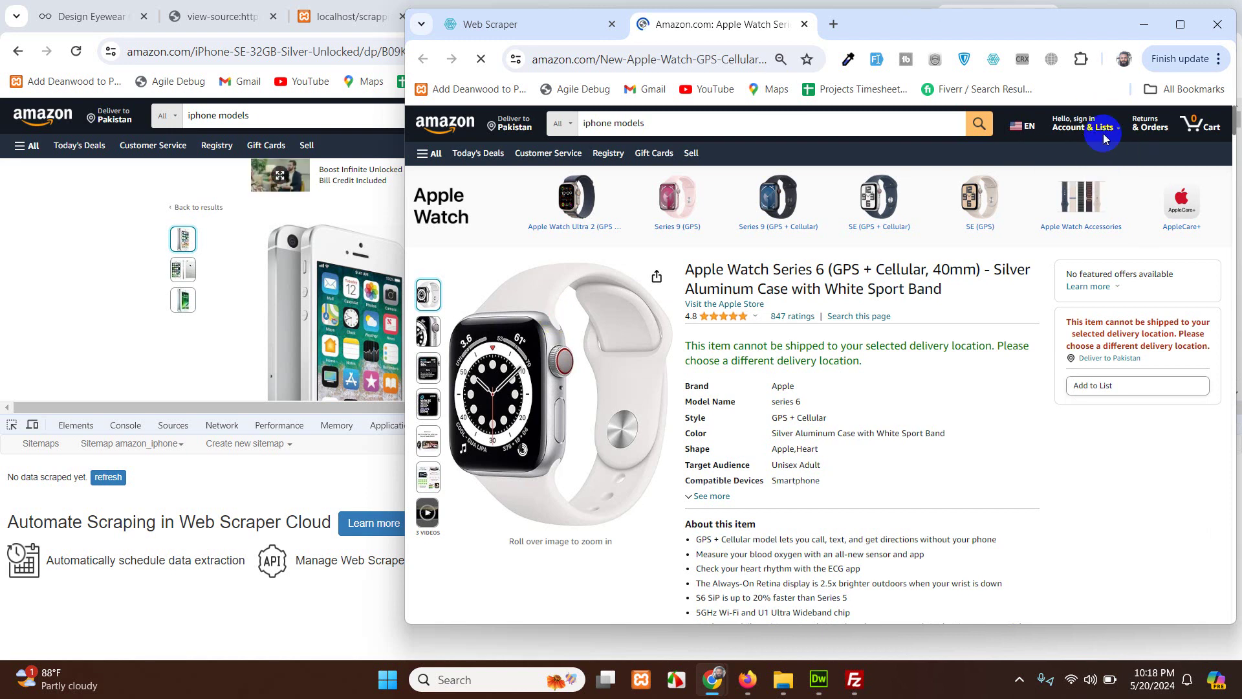
mouse_move(1104, 139)
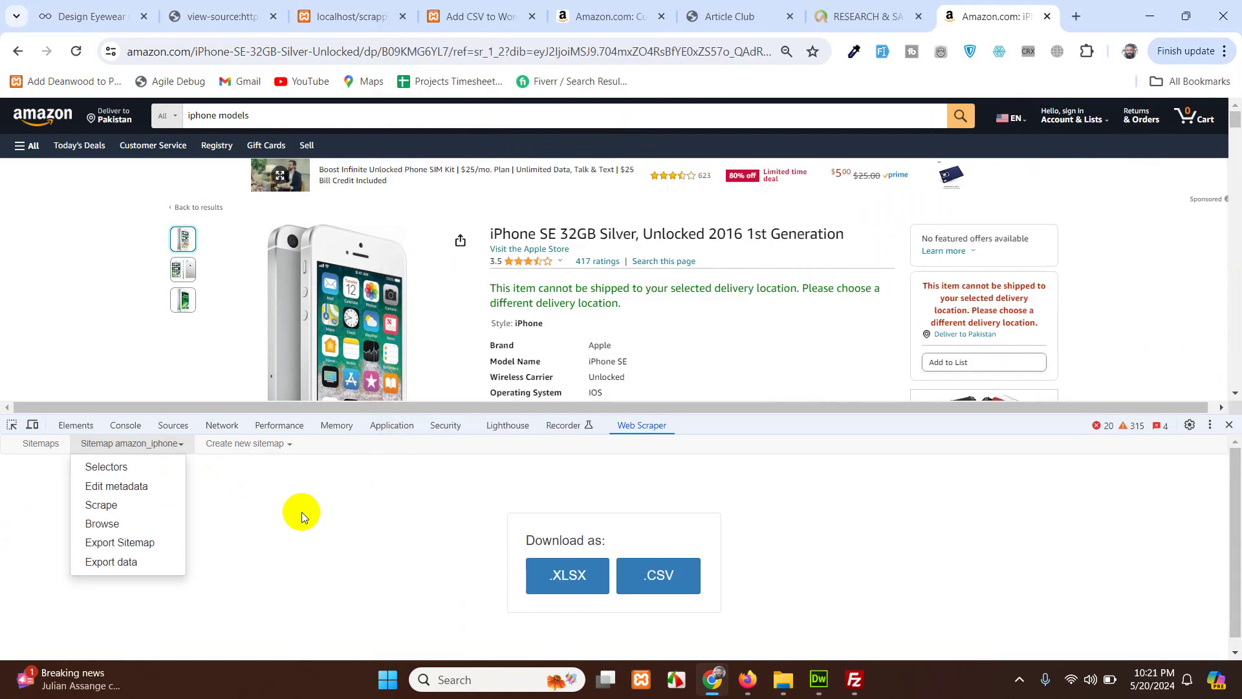
- Export the amazon_iphone sitemap's scraped data as CSV and save it as amazon_iphone.csv on the Desktop
left_click(277, 500)
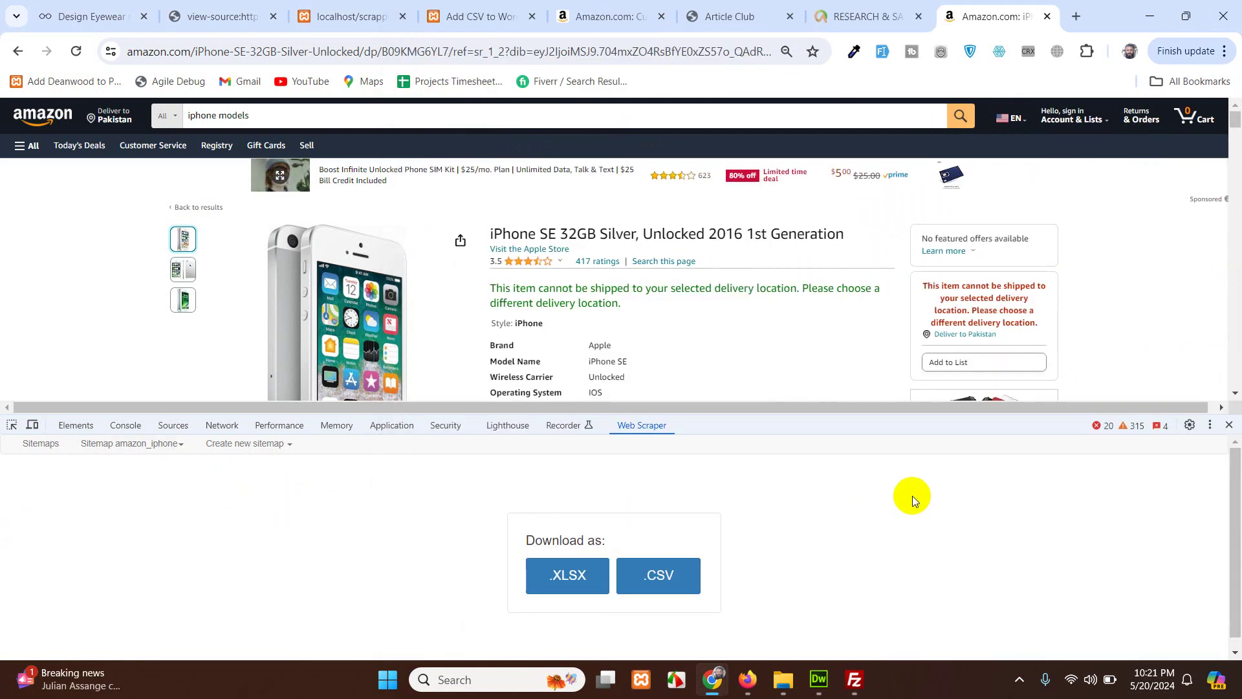
left_click(125, 444)
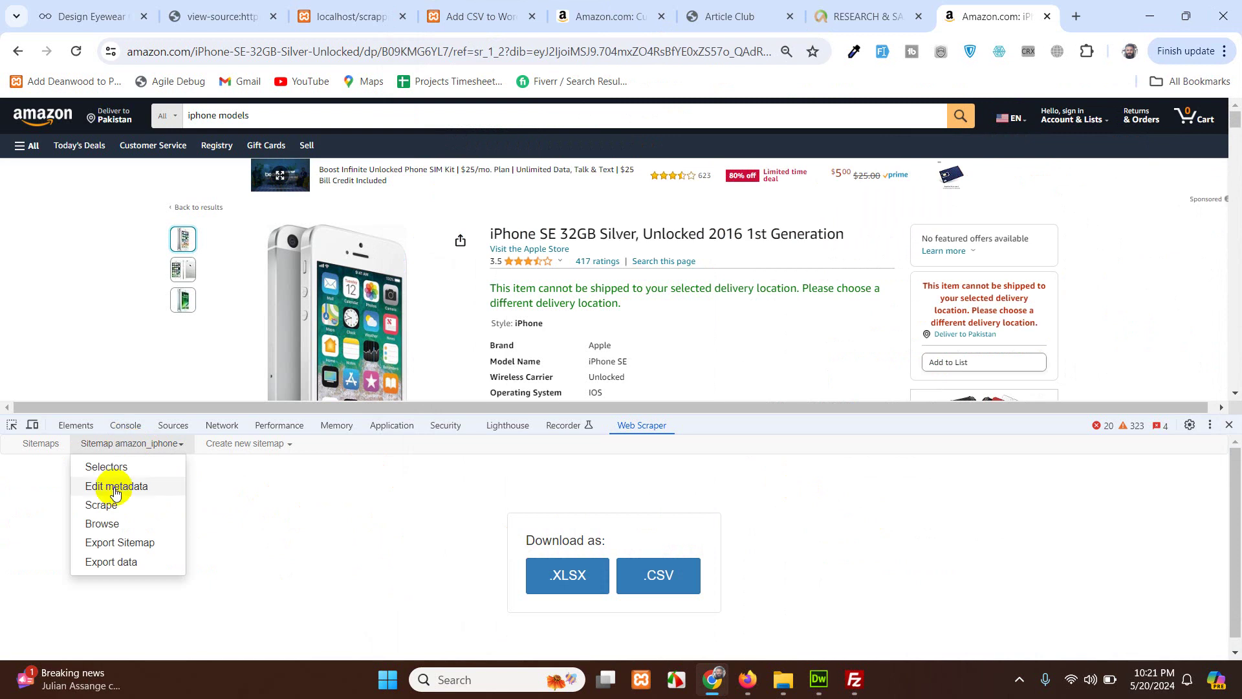
left_click(102, 563)
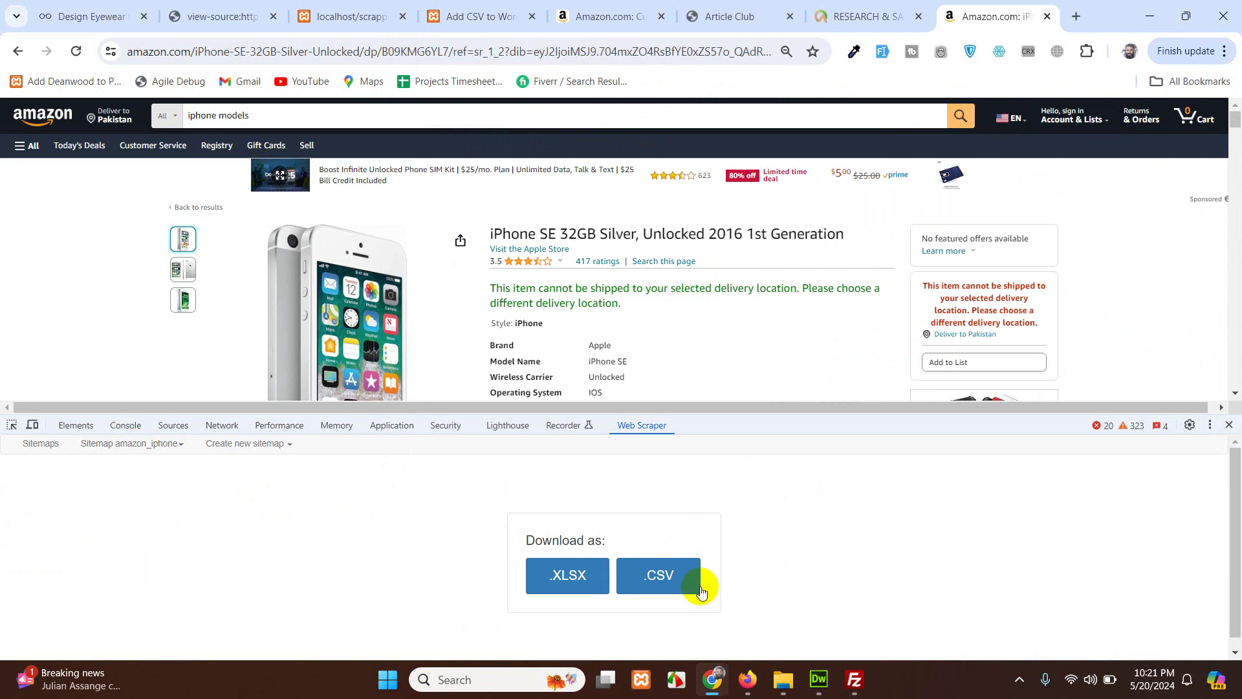
left_click(656, 581)
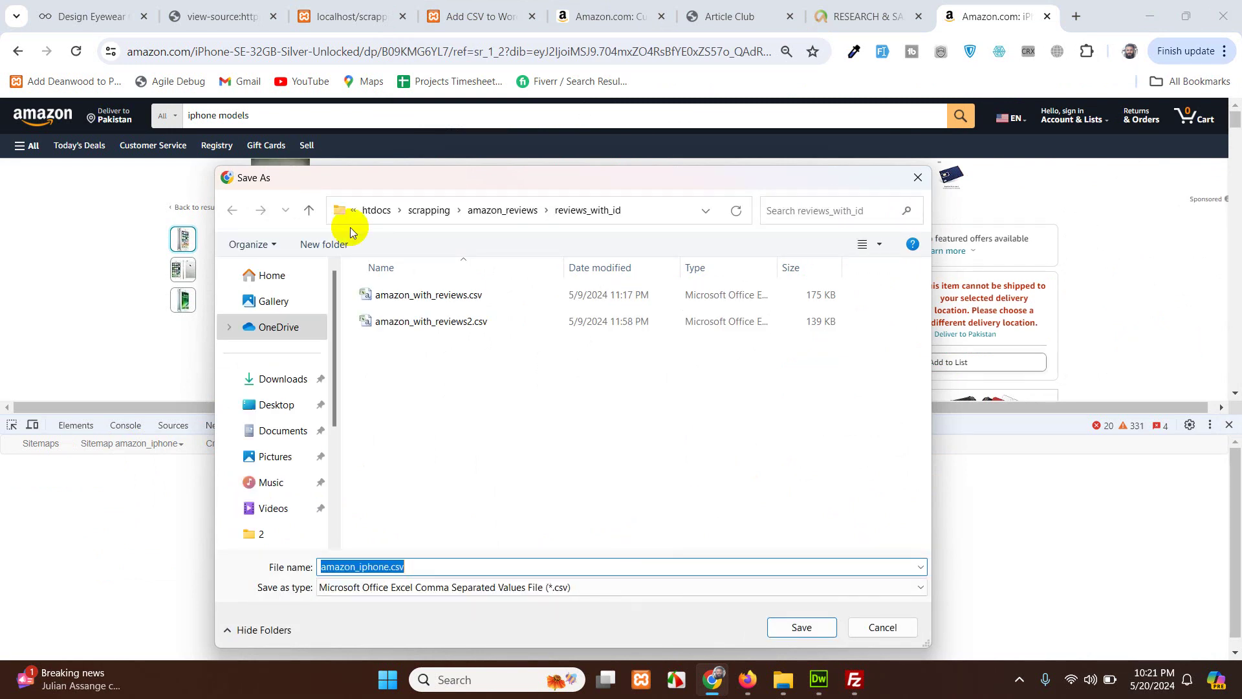
left_click(273, 406)
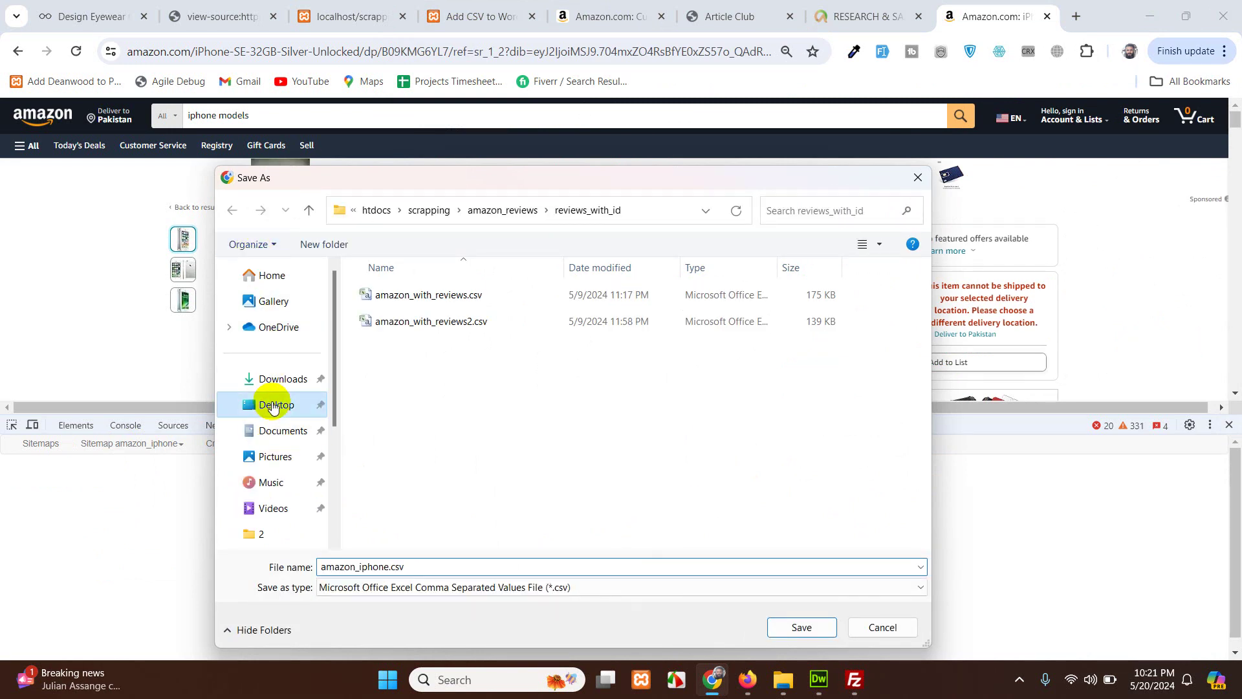
left_click(790, 625)
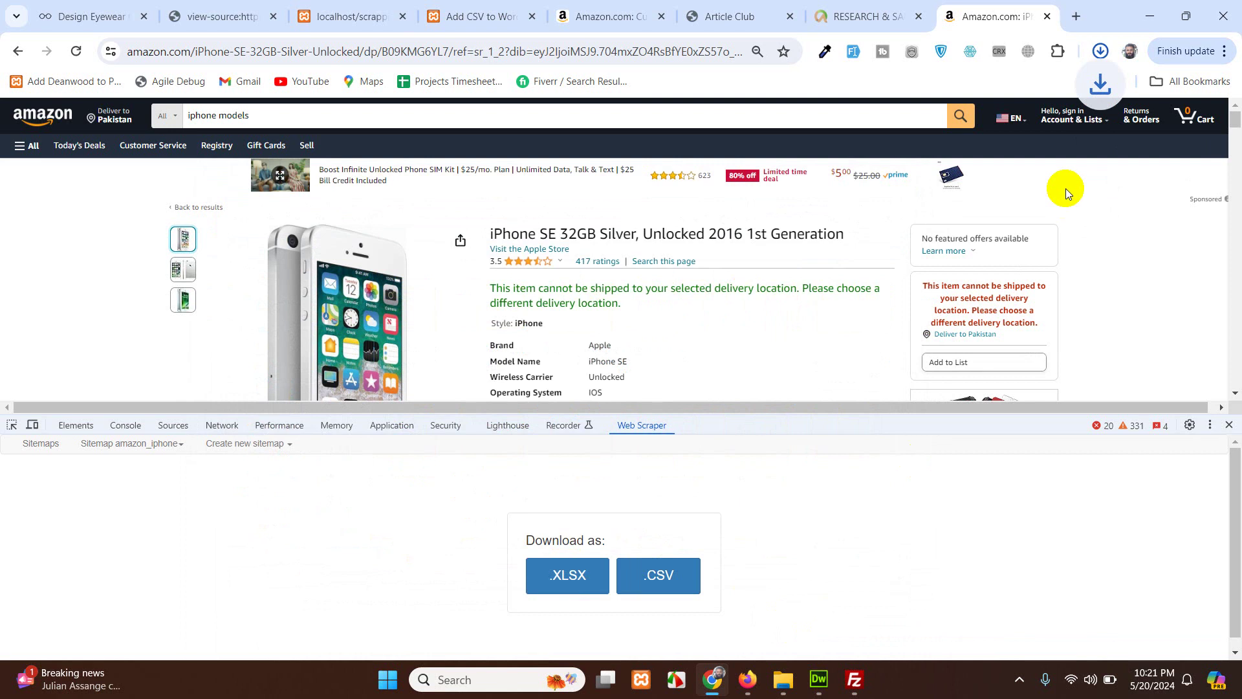
left_click(1101, 55)
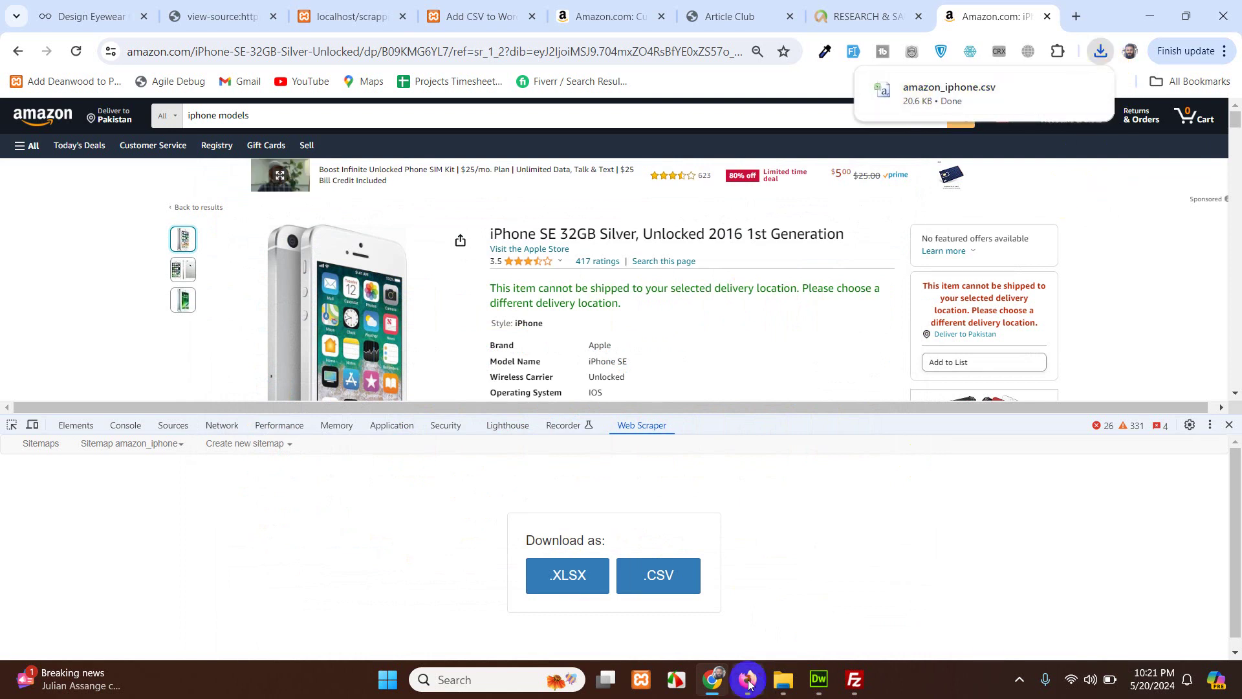
- Switch to Firefox and start a product import from the WooCommerce Products page
left_click(737, 582)
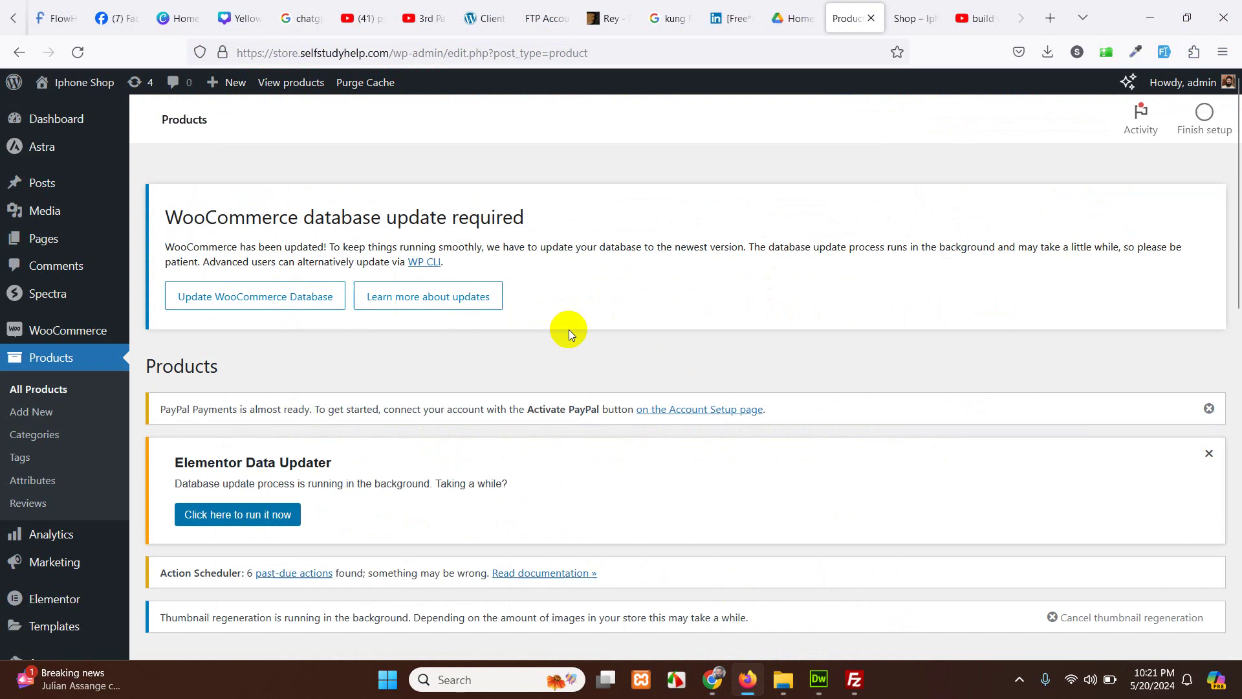
scroll(568, 330, "down", 4)
scroll(67, 191, "up", 4)
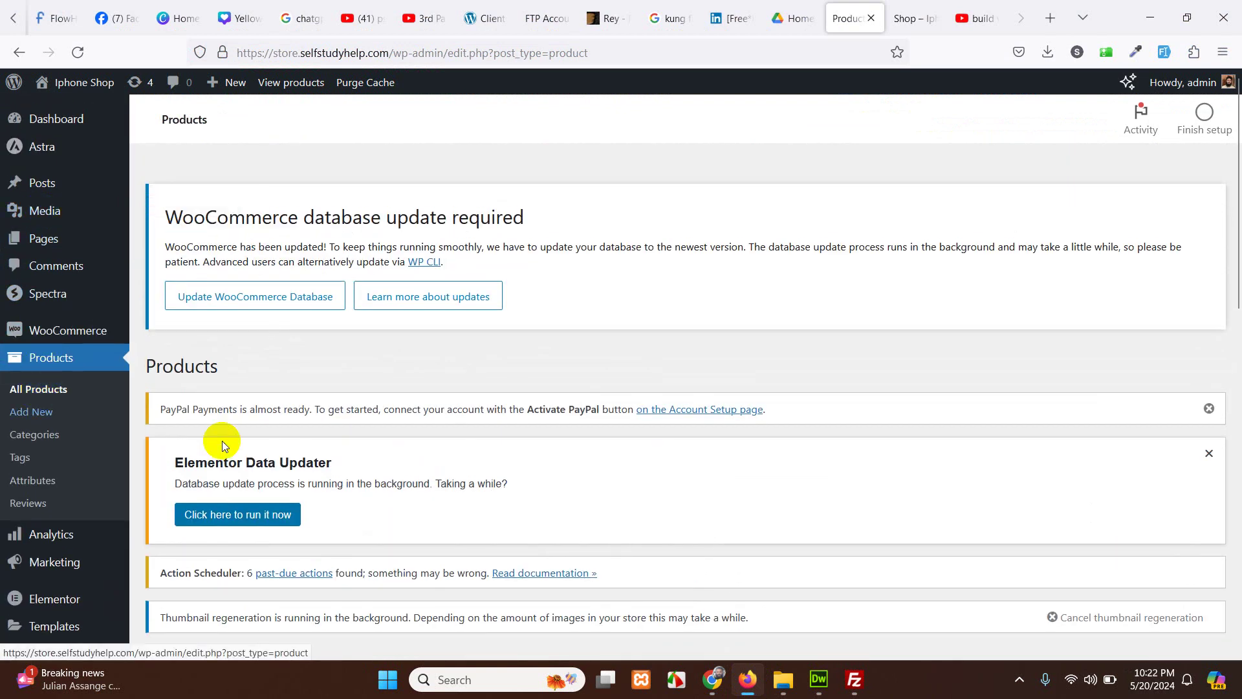
scroll(383, 464, "down", 8)
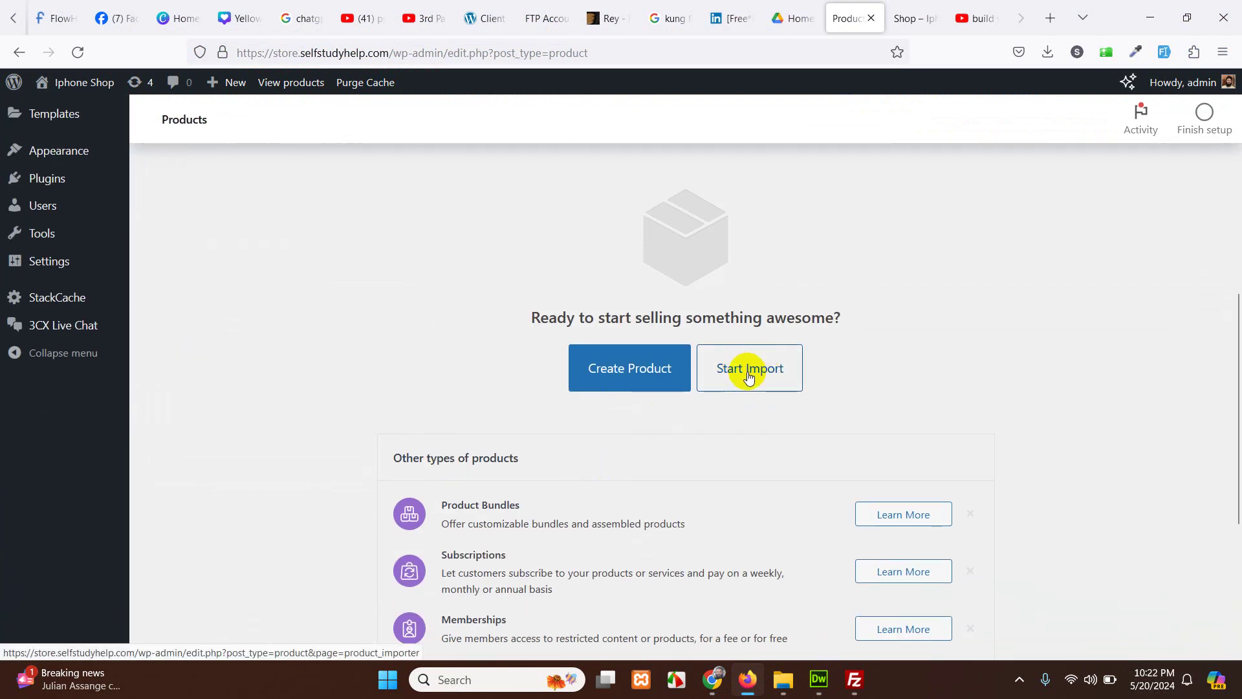
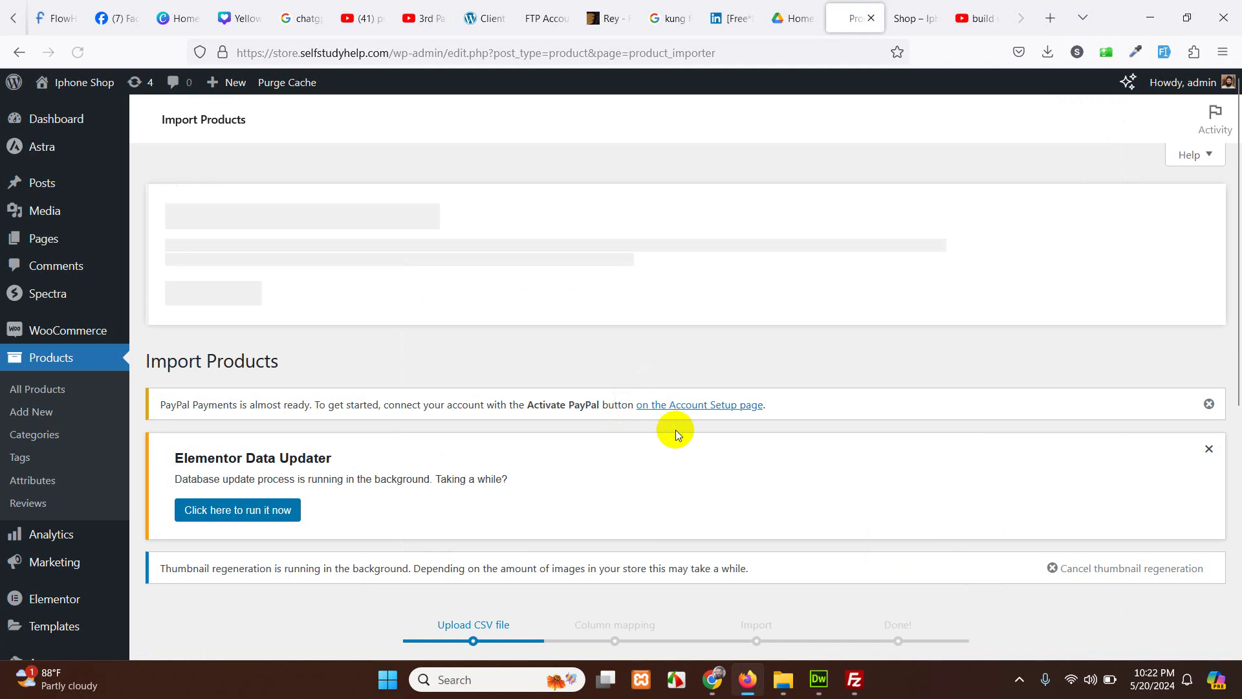
- Choose amazon_iphone.csv from the Desktop as the product import file and continue to column mapping
scroll(675, 429, "down", 5)
left_click(652, 385)
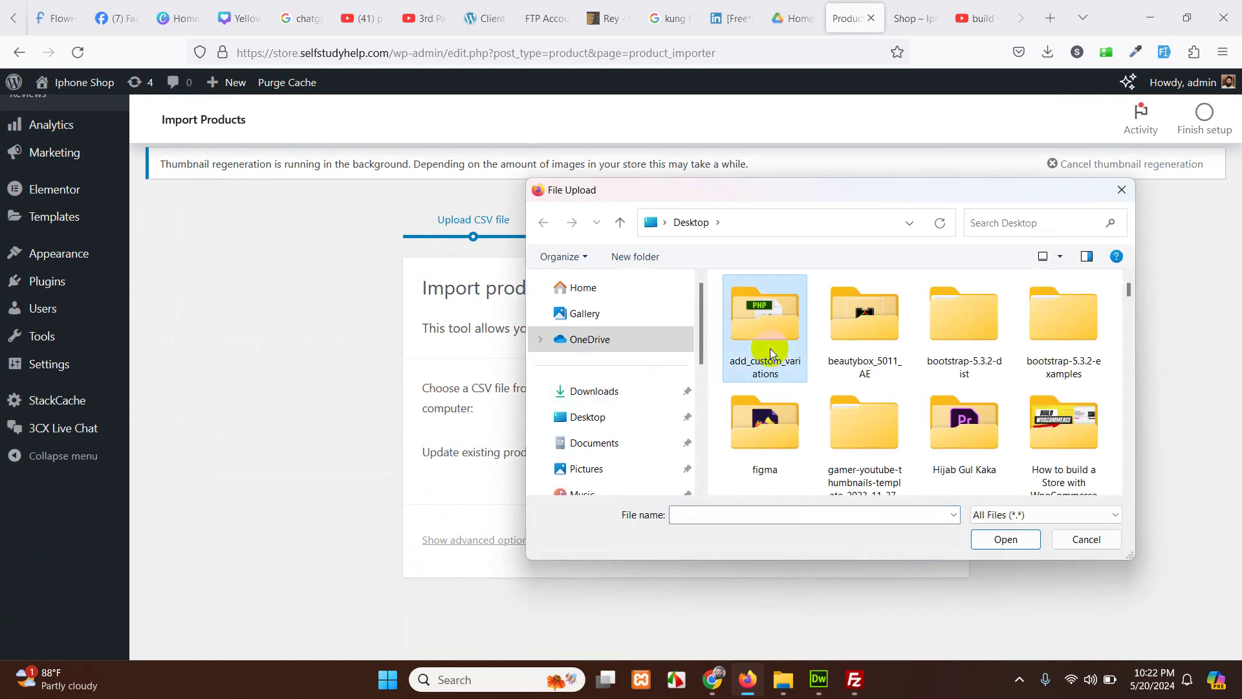
scroll(769, 353, "down", 3)
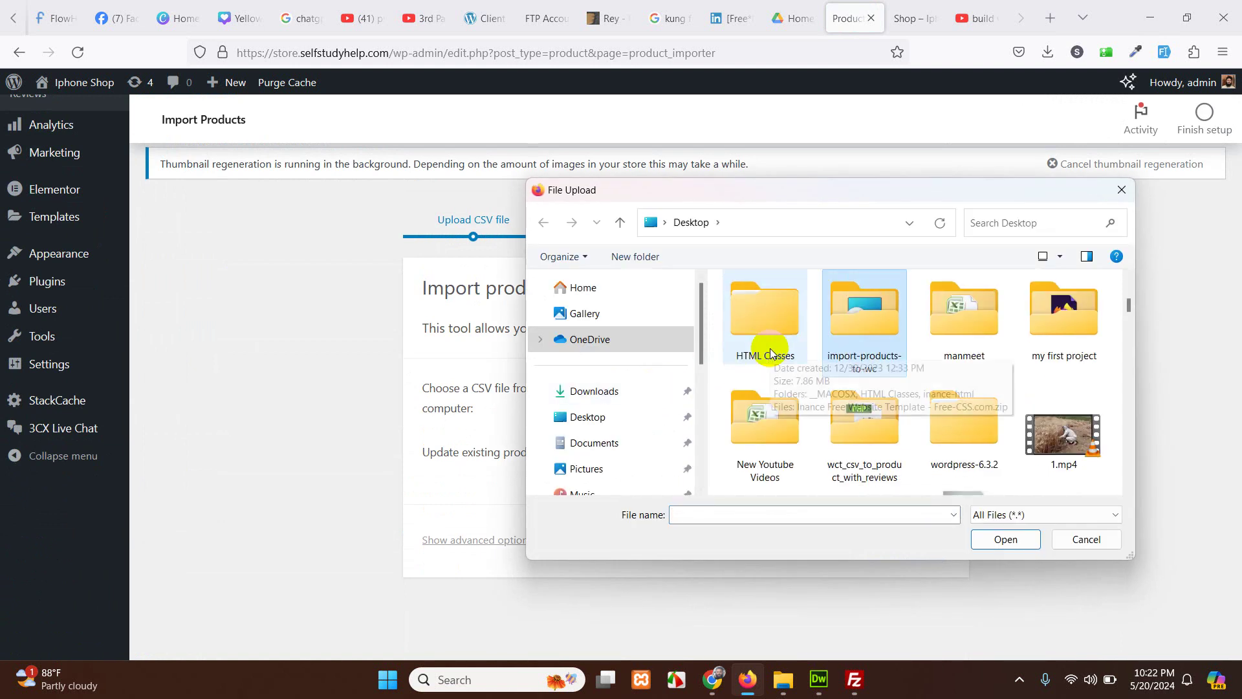
scroll(769, 348, "down", 3)
left_click(769, 348)
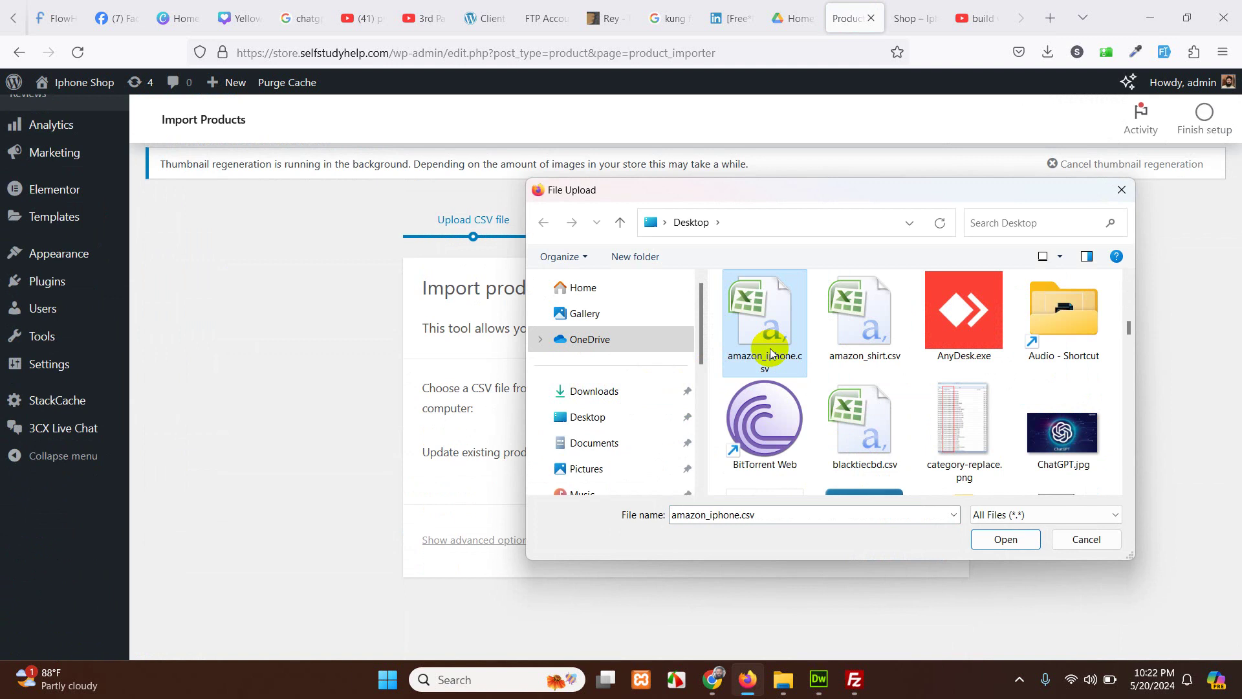
double_click(763, 332)
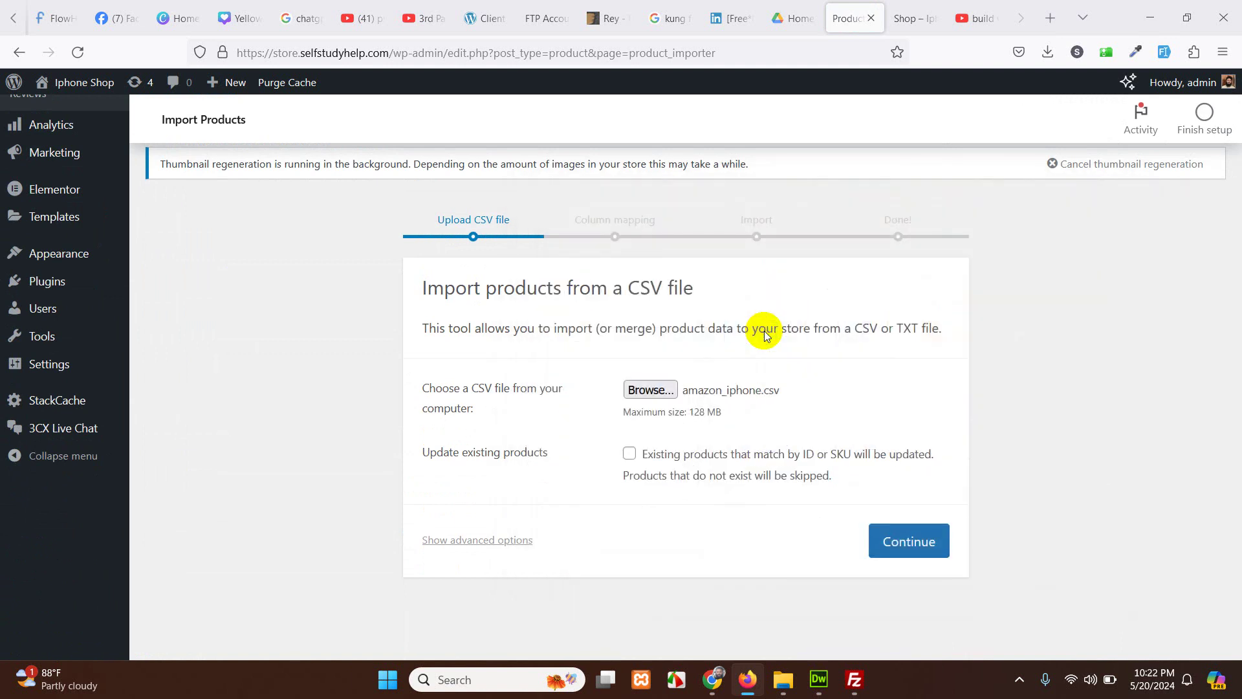
left_click(897, 538)
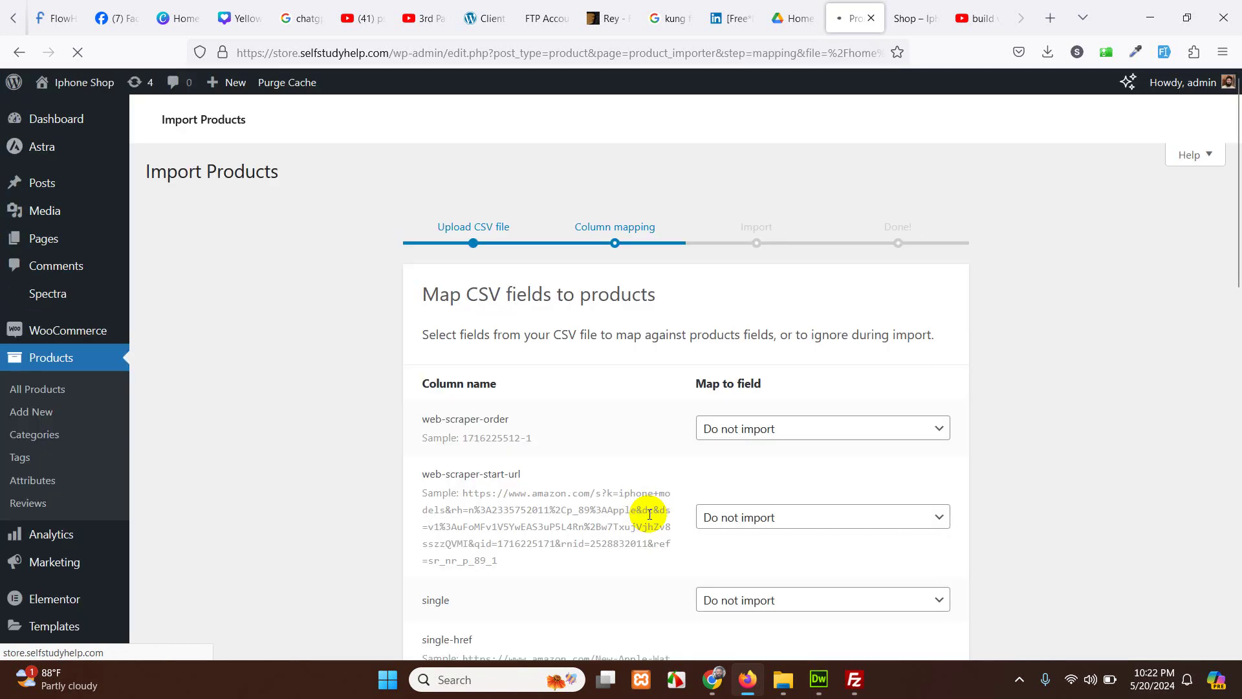
- Map the specs column to the Short description product field
scroll(638, 473, "down", 5)
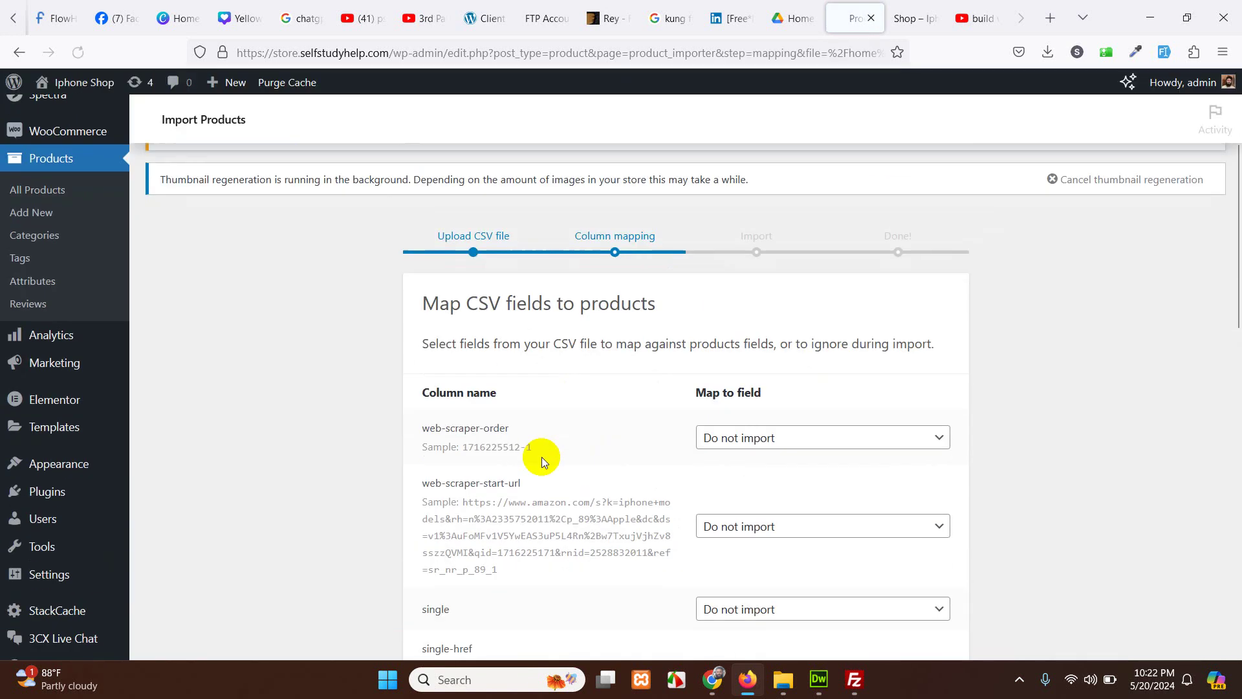
scroll(531, 434, "down", 4)
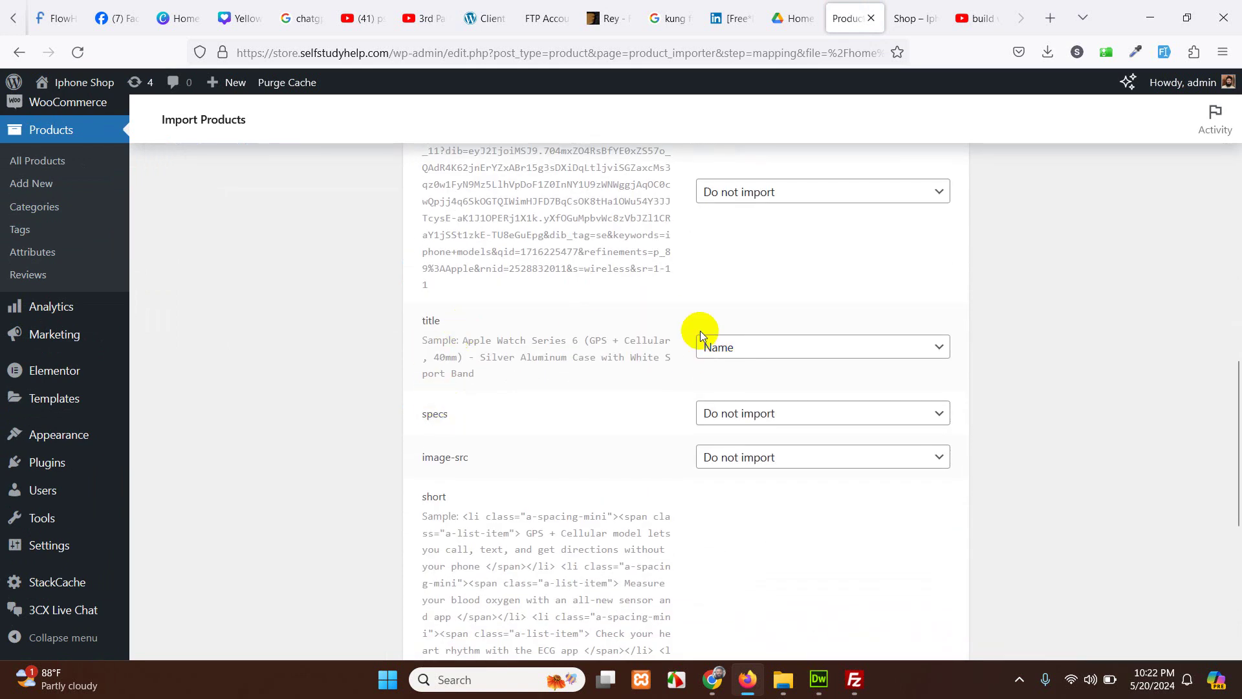
left_click(735, 413)
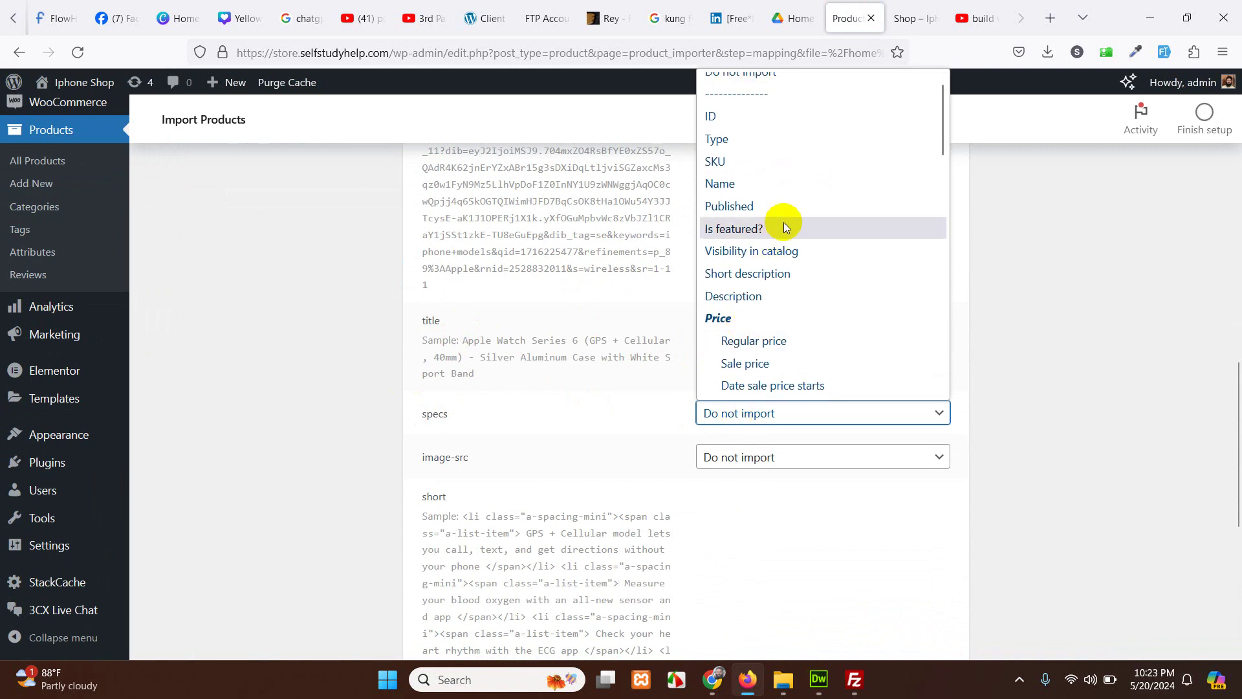
left_click(744, 272)
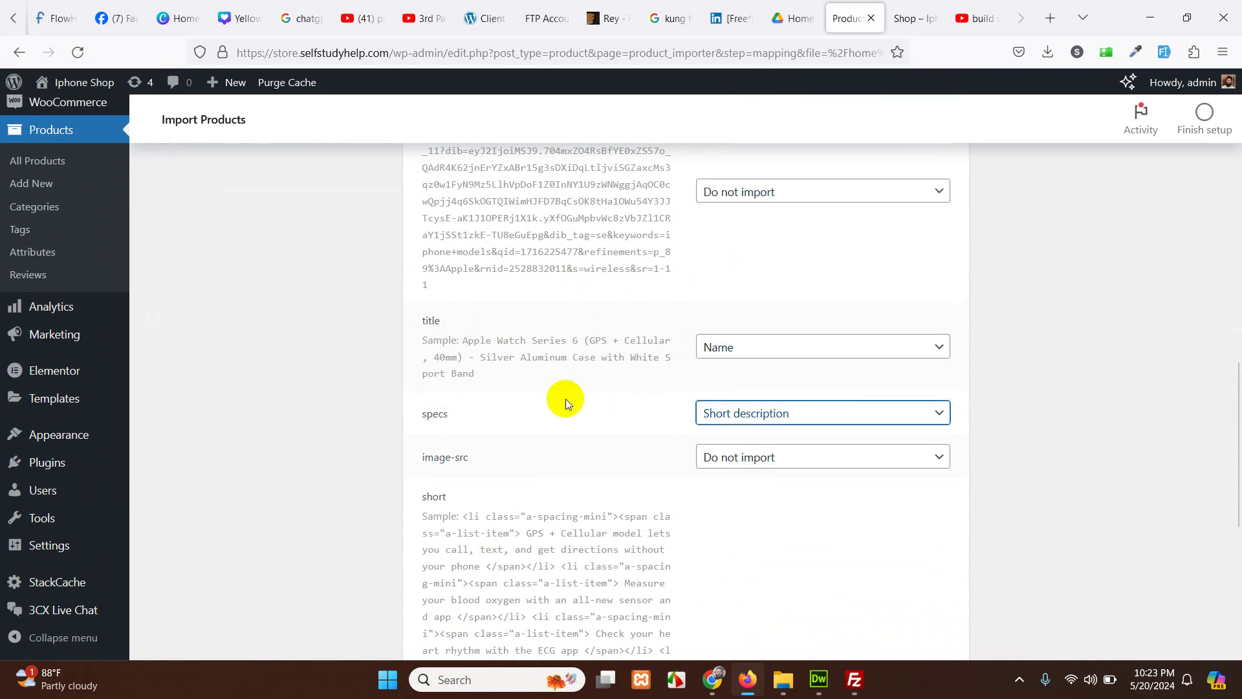
- Map the image-src column to the Images product field
scroll(520, 375, "down", 4)
left_click(755, 201)
scroll(776, 378, "down", 5)
scroll(776, 375, "down", 6)
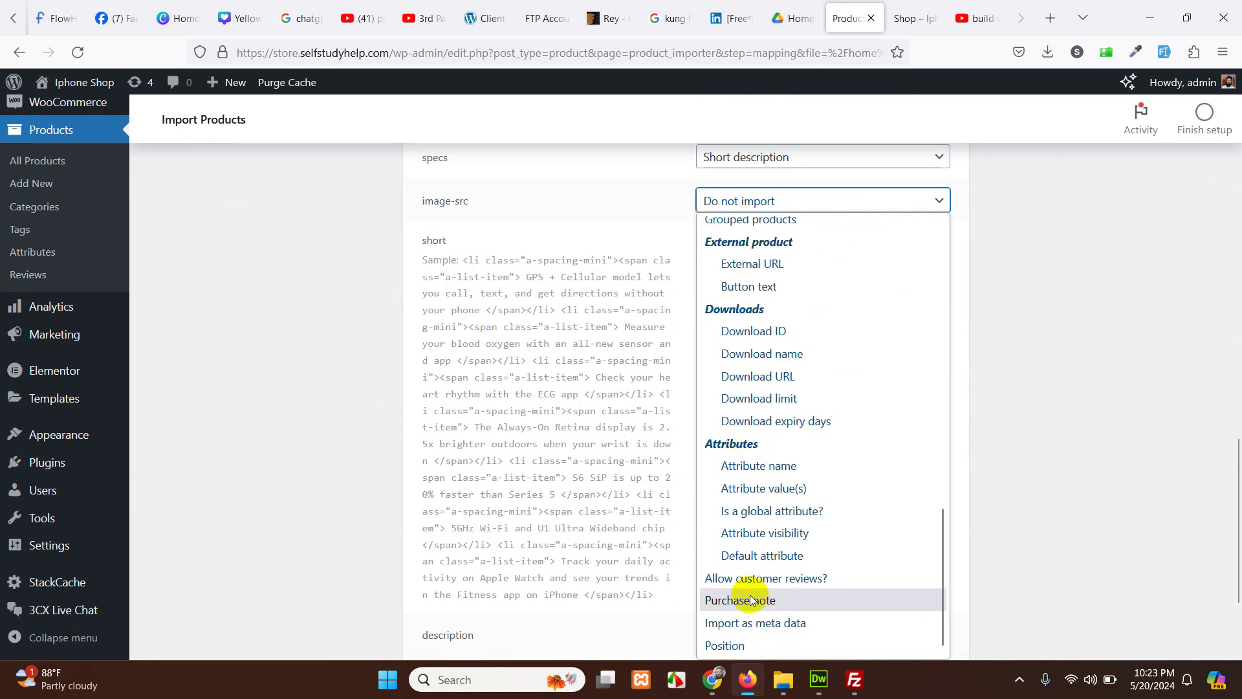
scroll(783, 453, "up", 4)
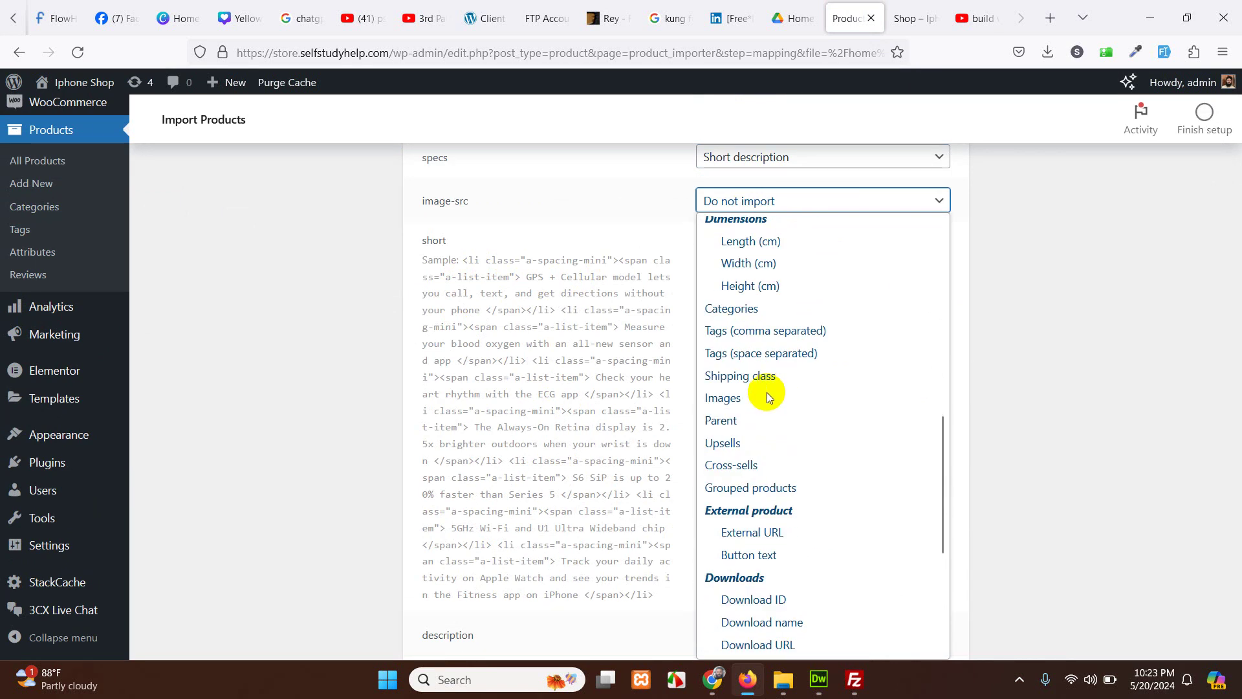
left_click(735, 400)
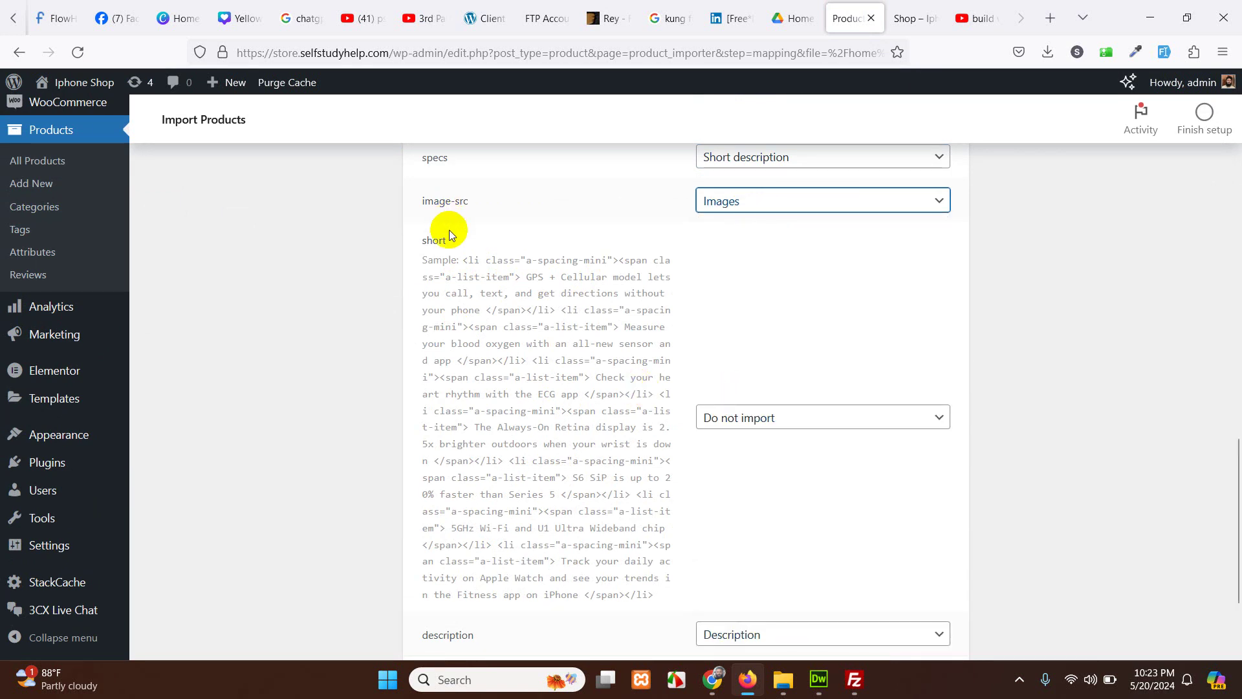
- Run the importer with the chosen column mapping and view the products once the import is done
scroll(698, 505, "down", 3)
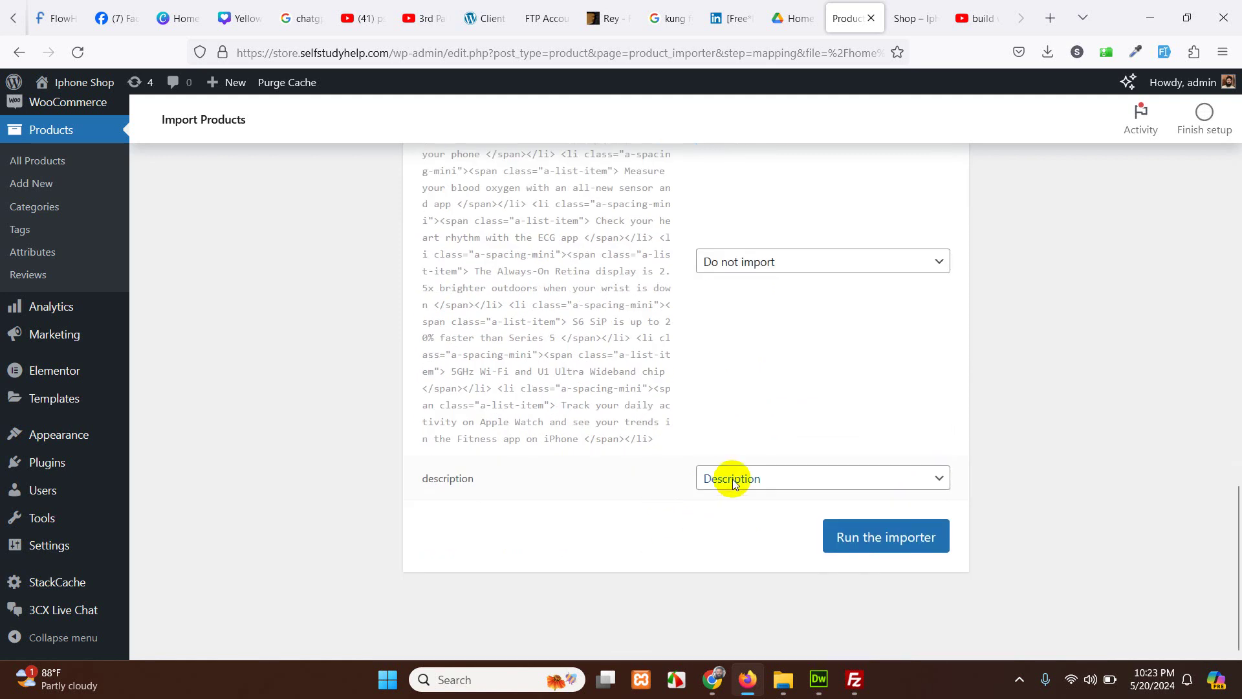
left_click(888, 547)
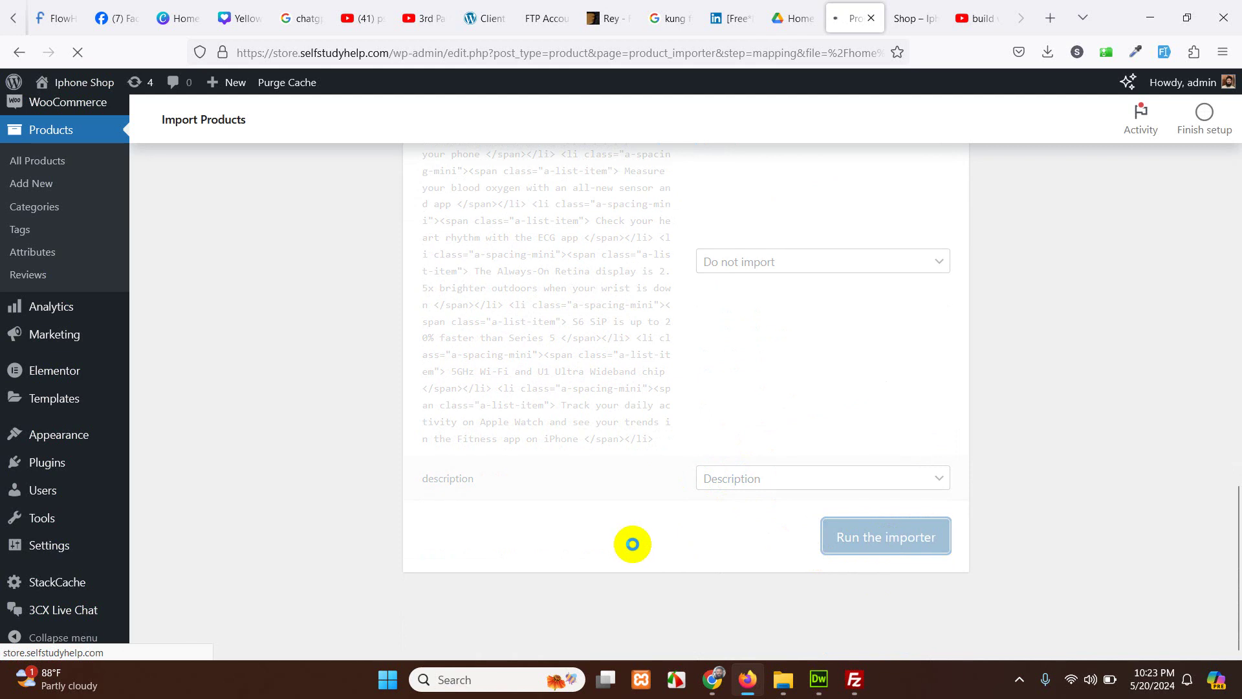
scroll(632, 544, "up", 4)
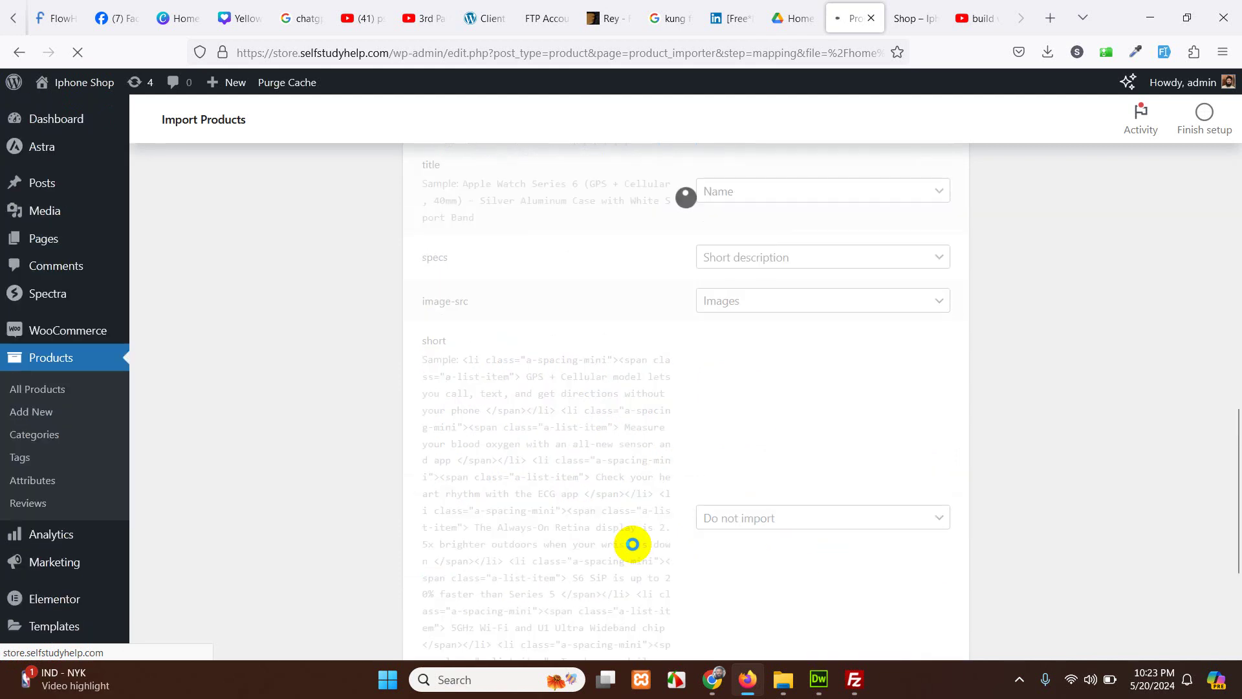
scroll(632, 544, "up", 3)
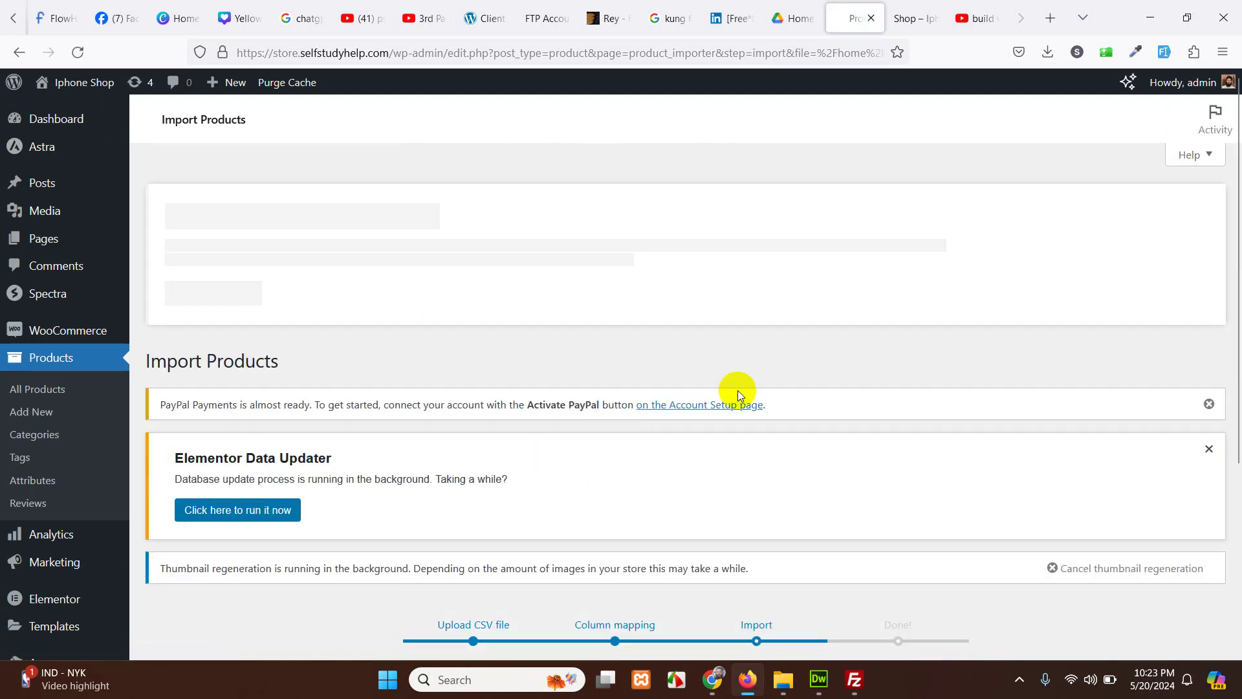
scroll(758, 383, "down", 4)
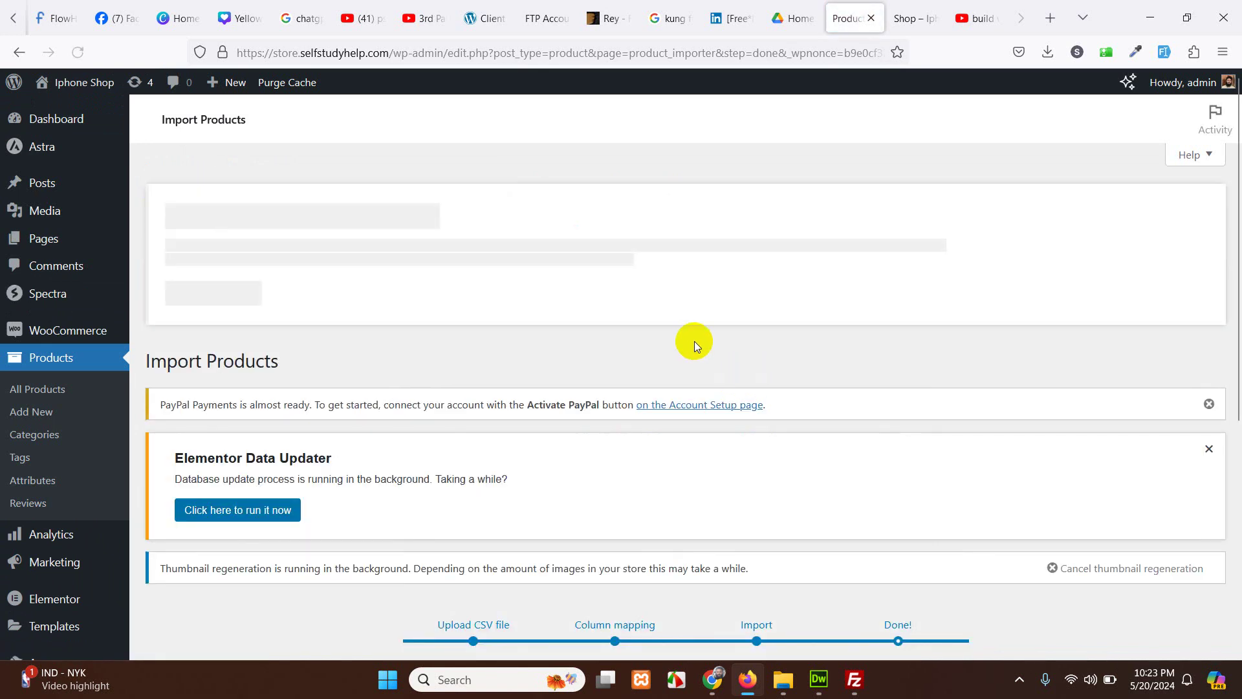
scroll(835, 305, "down", 6)
left_click(906, 560)
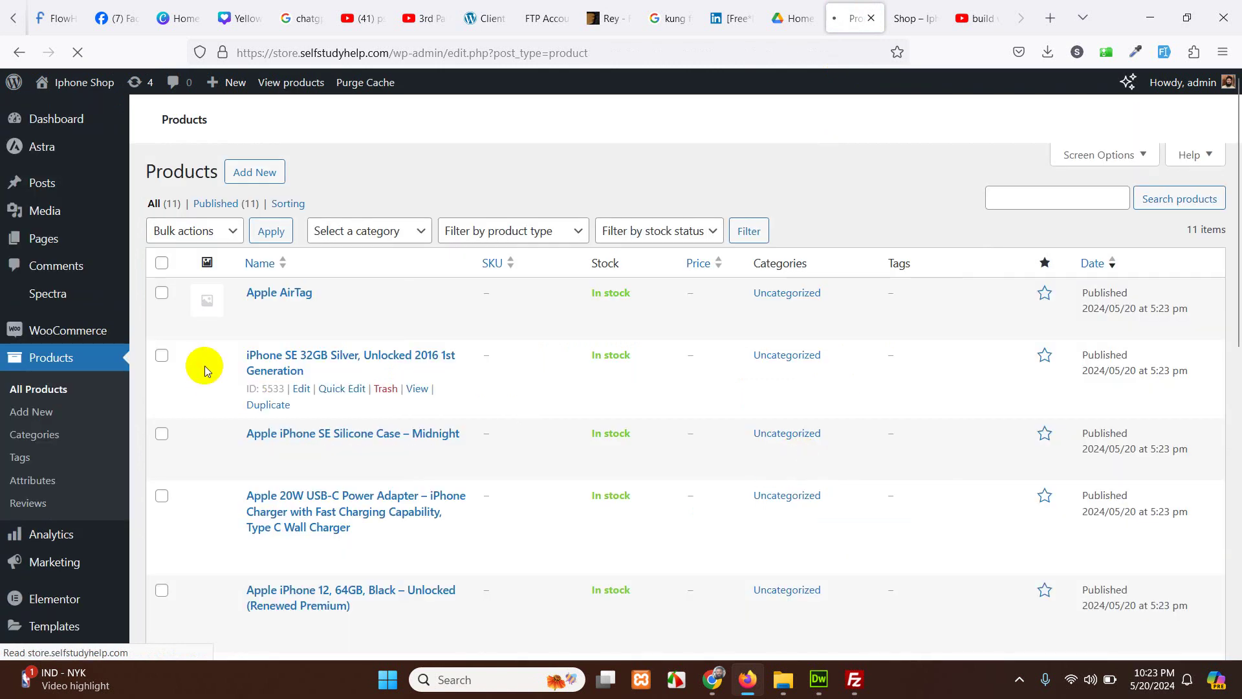
- Review the names and thumbnails in the imported product list and bring up the store's Shop page
scroll(294, 475, "down", 3)
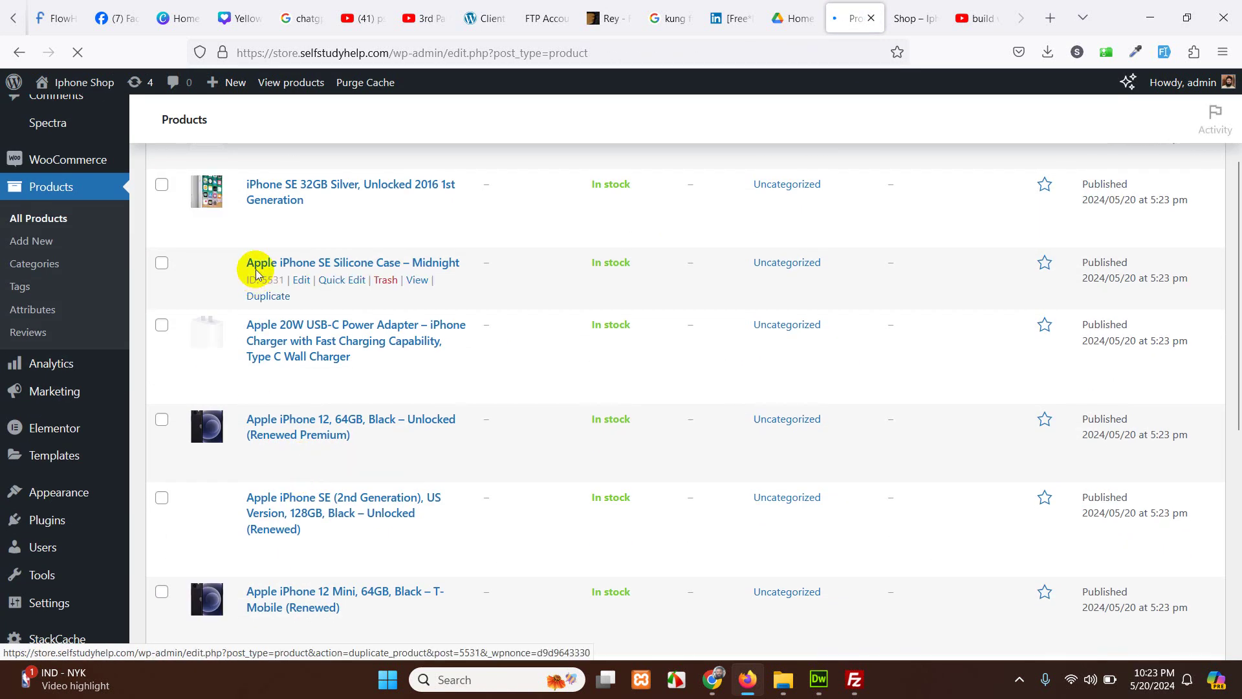
scroll(269, 452, "down", 10)
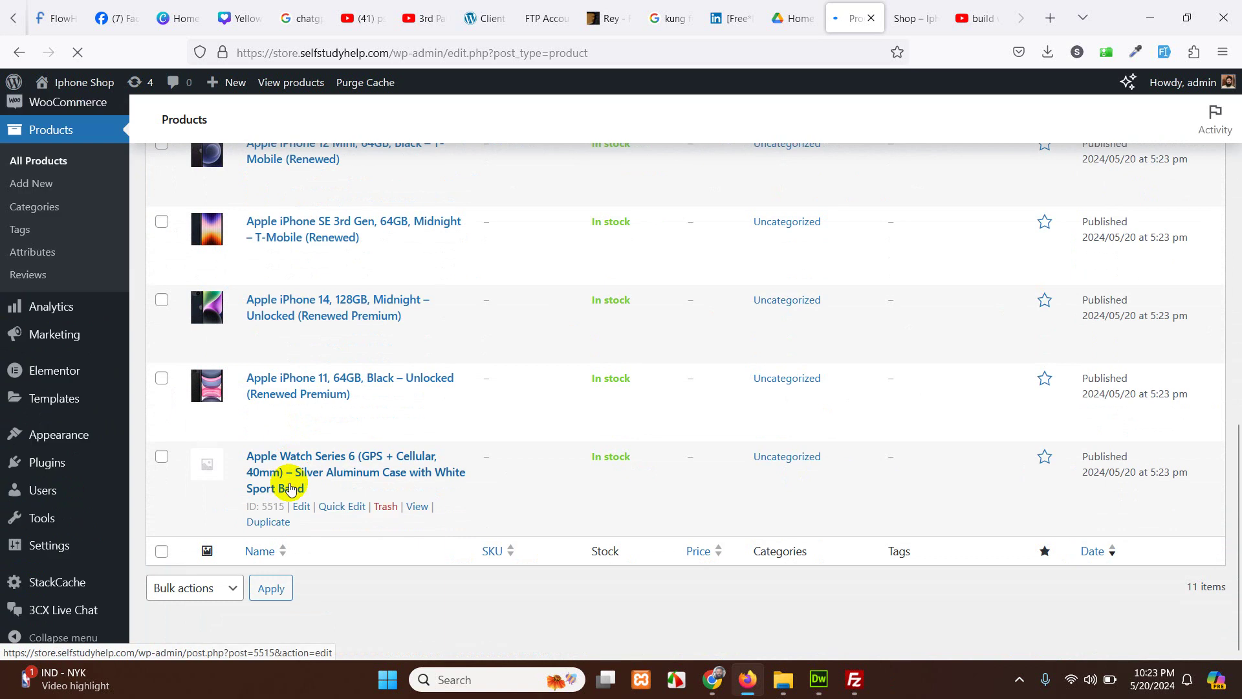
scroll(217, 477, "up", 10)
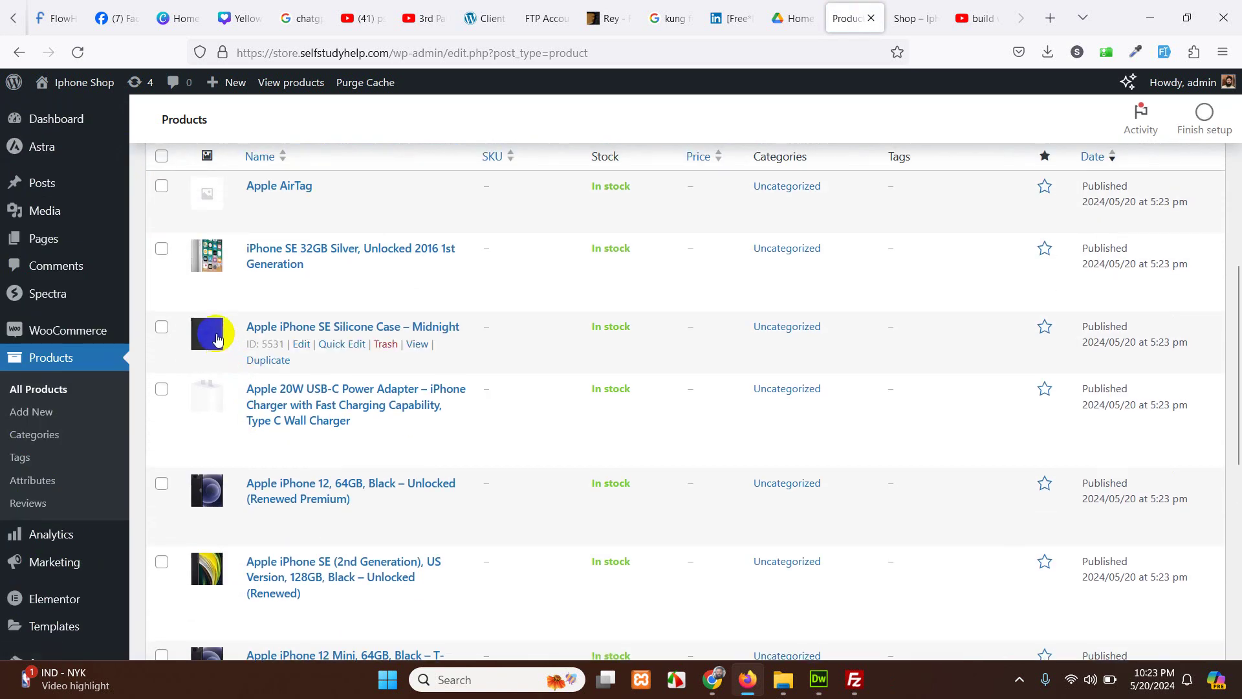
scroll(313, 321, "down", 8)
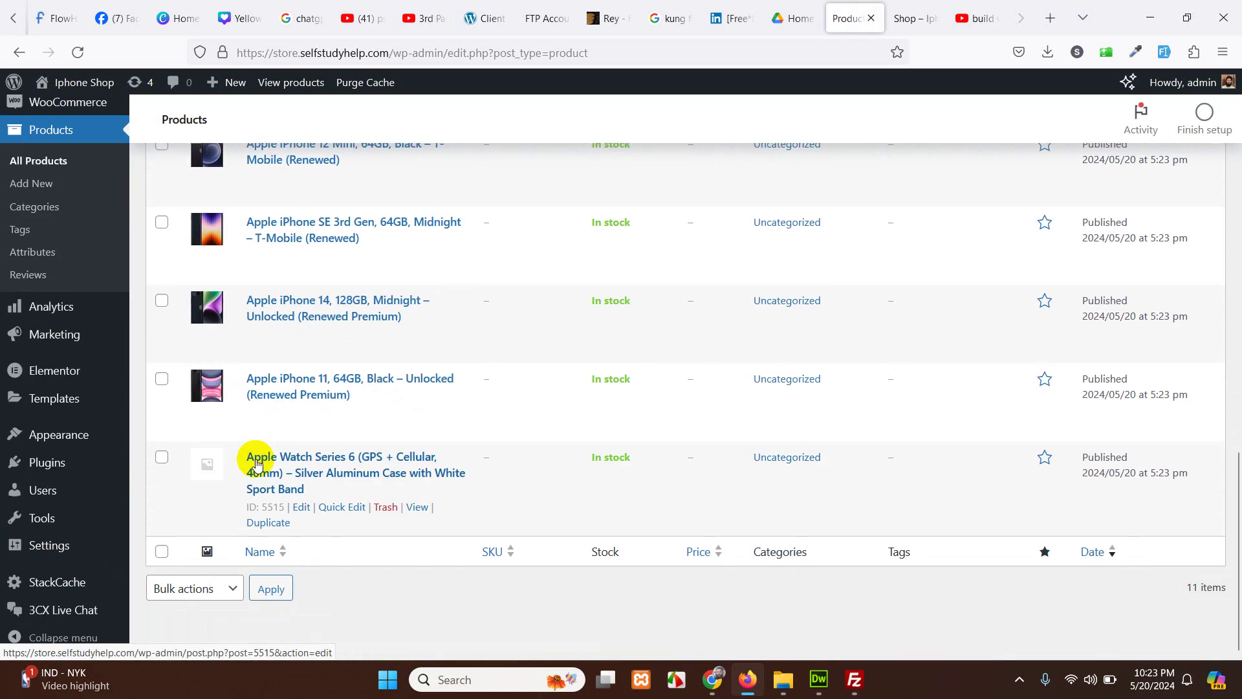
scroll(215, 238, "up", 3)
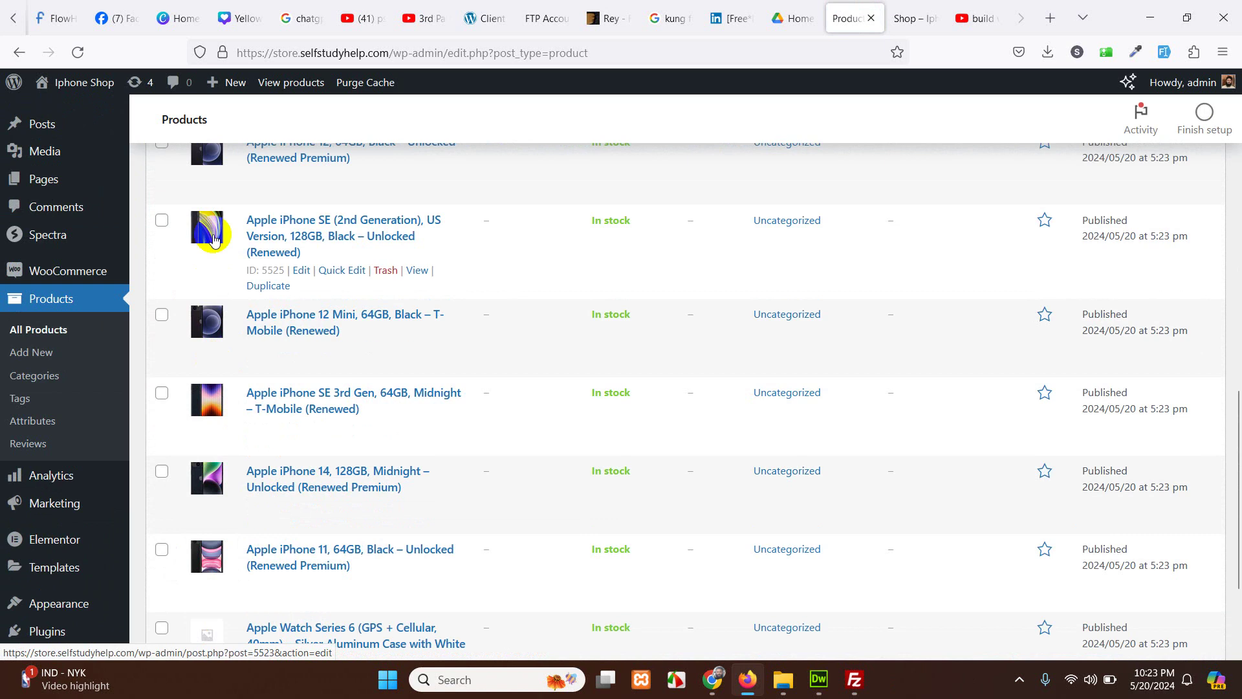
scroll(215, 238, "up", 5)
left_click(908, 20)
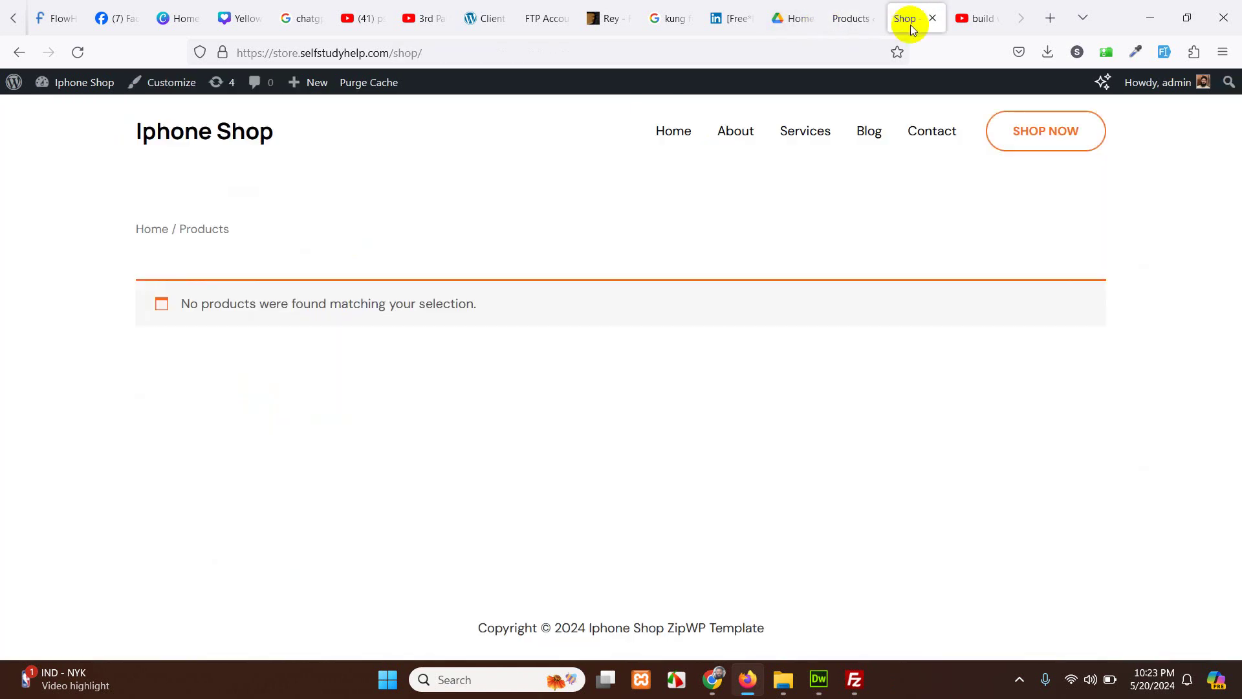
- Reload the Shop page and look through the imported products' images and names across the whole grid
key("F5")
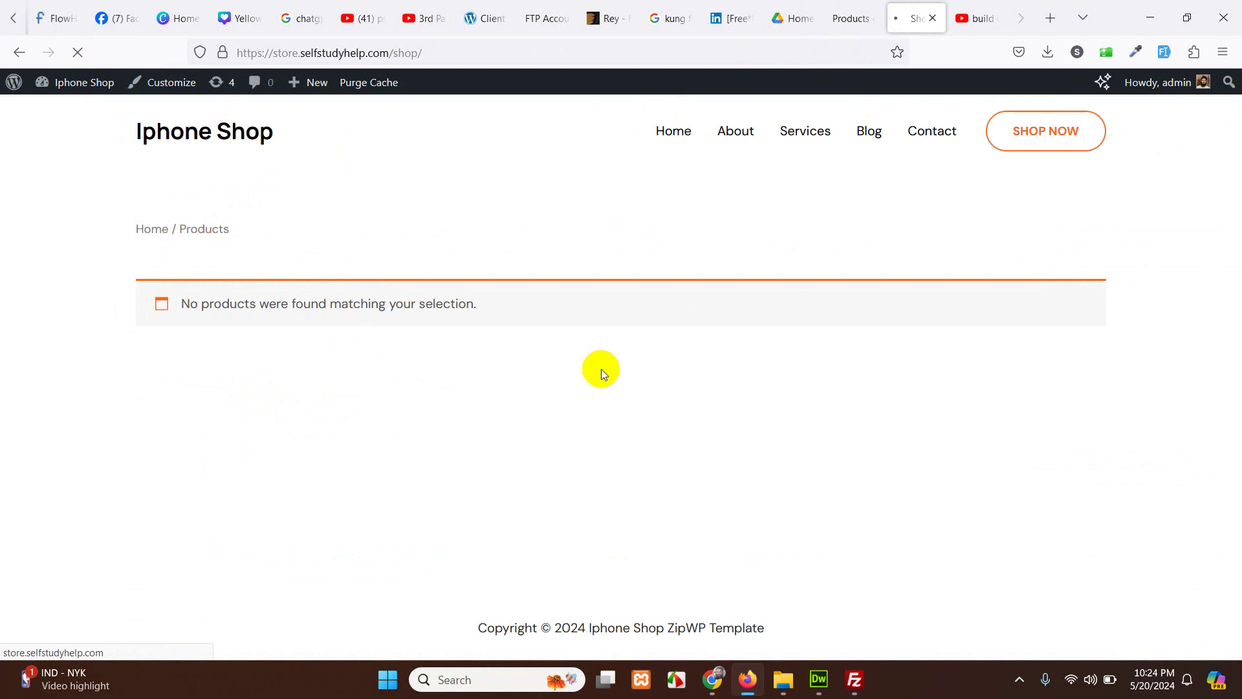
scroll(351, 322, "down", 4)
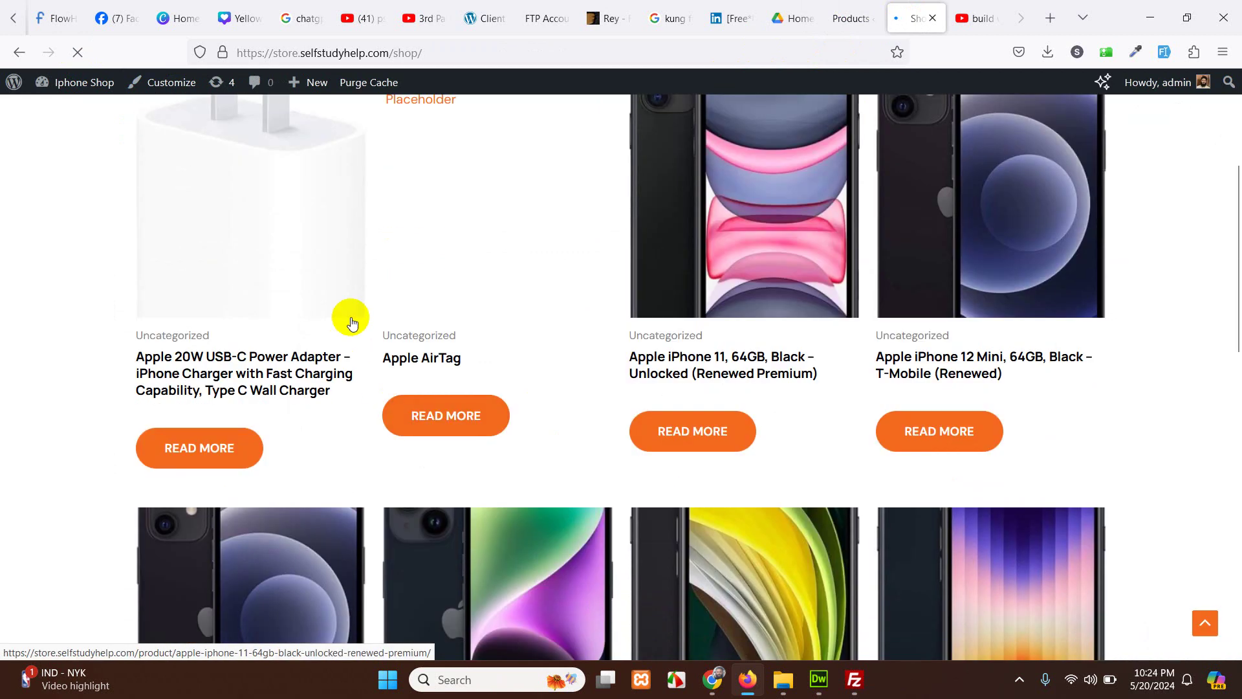
scroll(1006, 498, "down", 6)
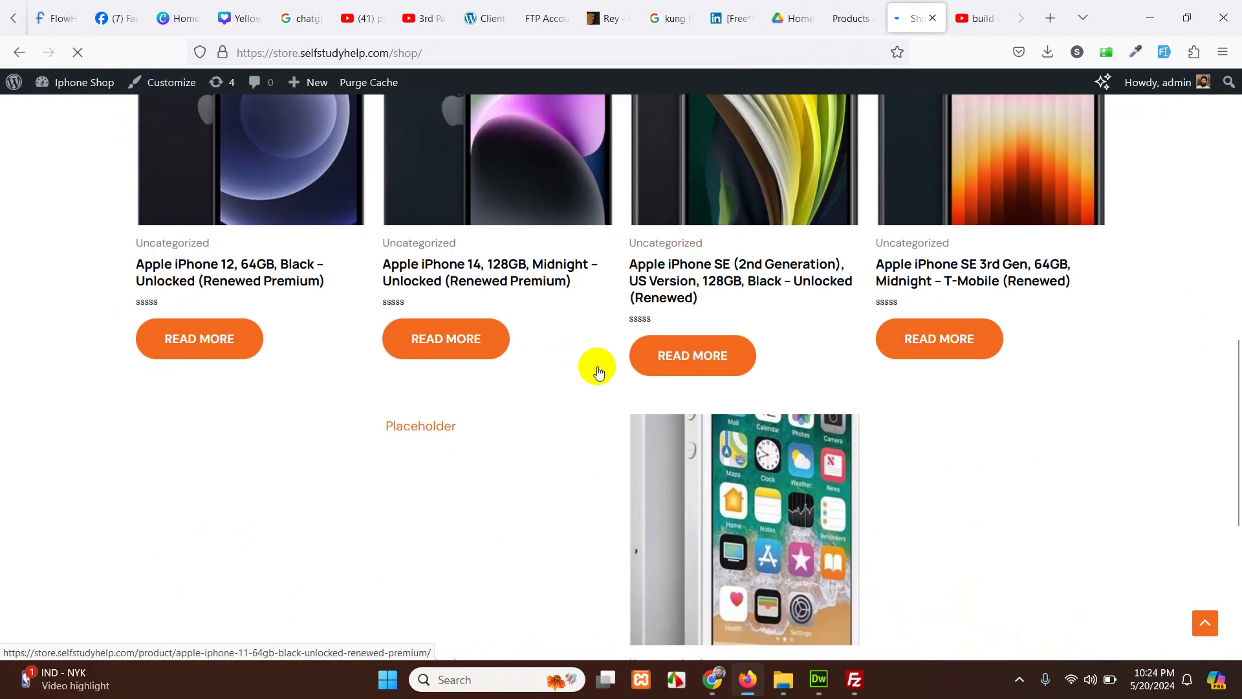
scroll(914, 434, "down", 5)
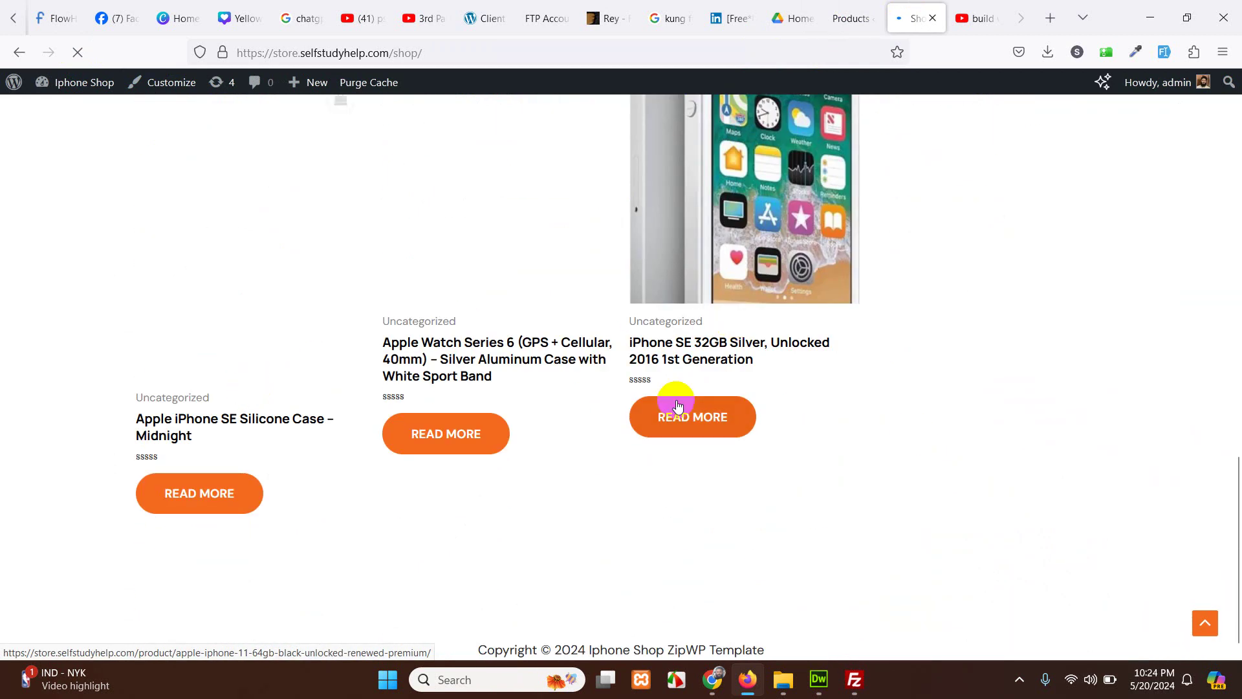
scroll(677, 406, "up", 3)
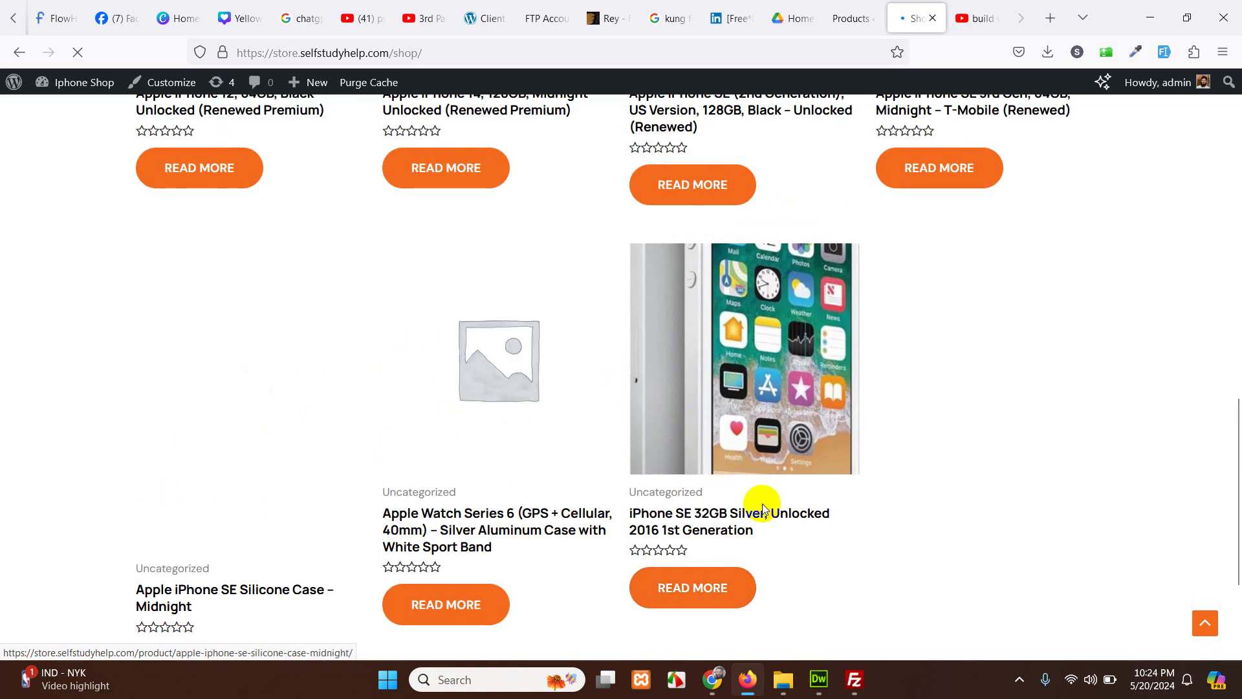
scroll(762, 508, "up", 5)
scroll(810, 380, "up", 4)
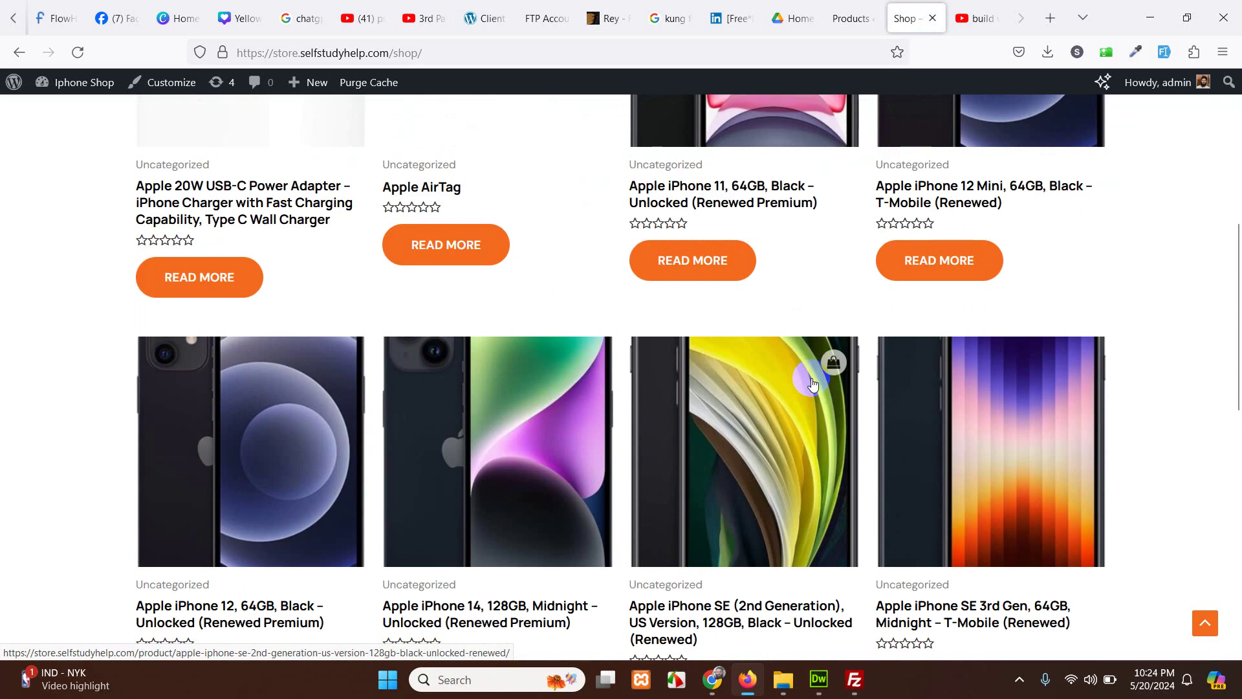
scroll(650, 313, "up", 3)
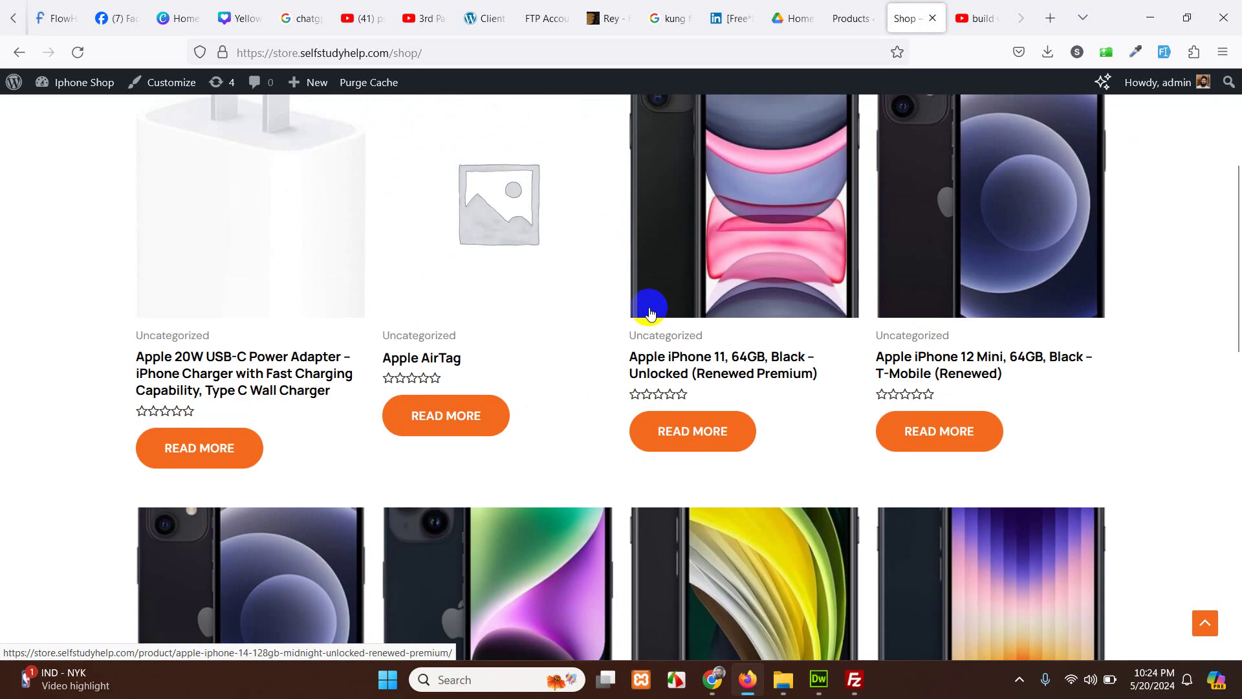
scroll(918, 511, "down", 3)
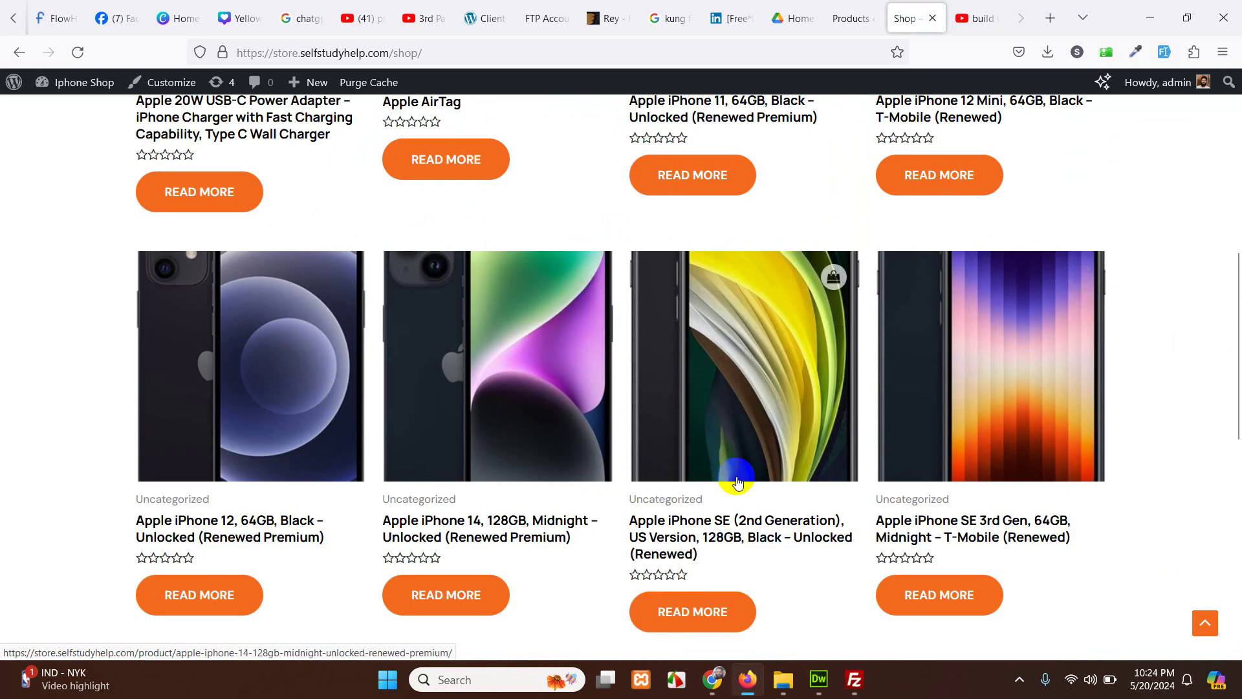
scroll(786, 437, "up", 3)
scroll(793, 448, "down", 3)
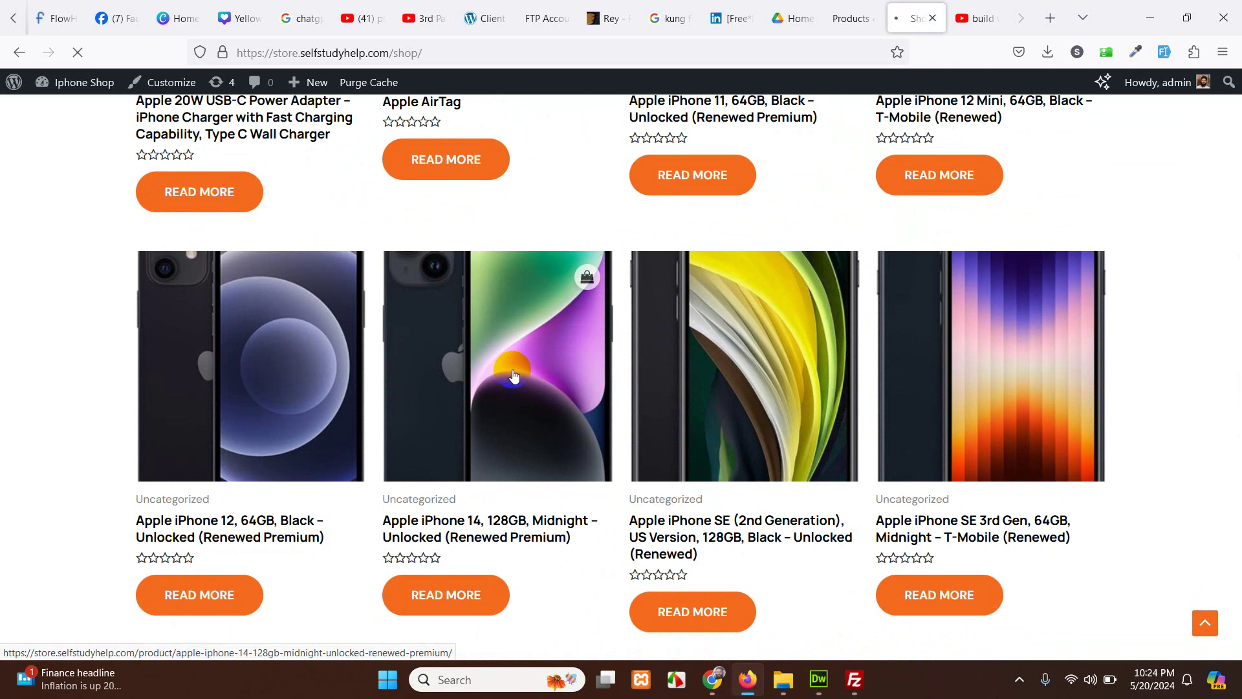
- Open the Apple iPhone 14, 128GB, Midnight product page and examine its image, title and description
left_click(526, 401)
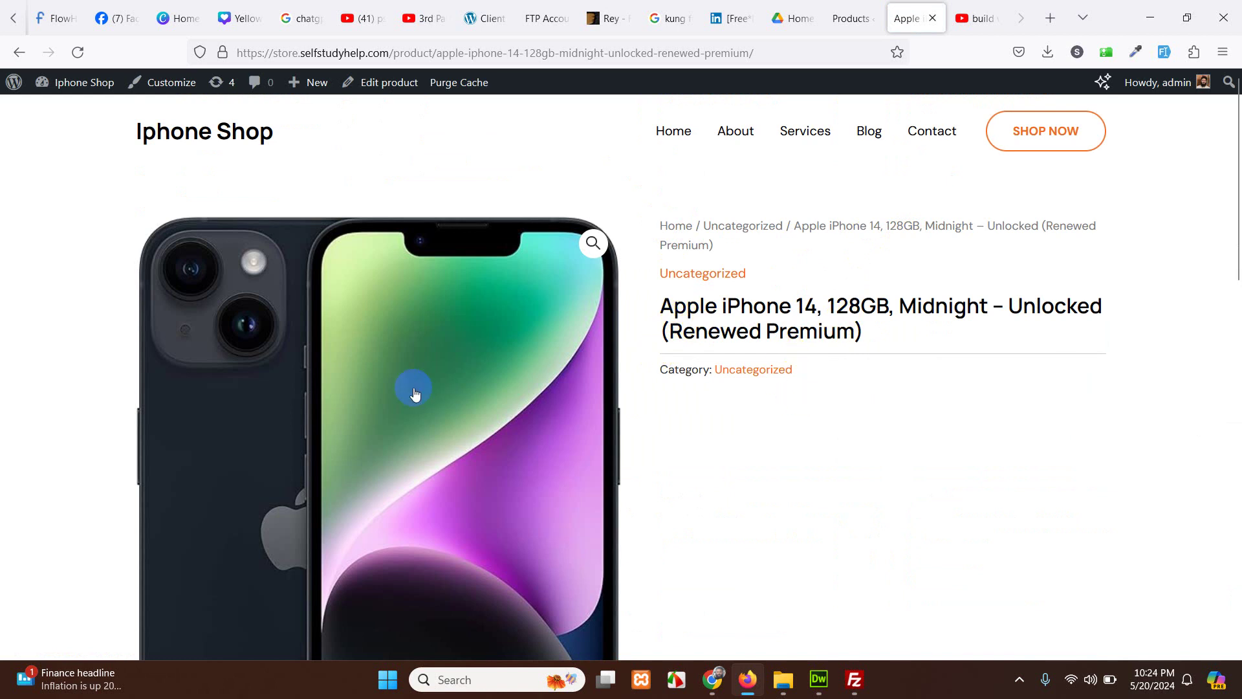
scroll(521, 386, "down", 4)
scroll(521, 386, "down", 5)
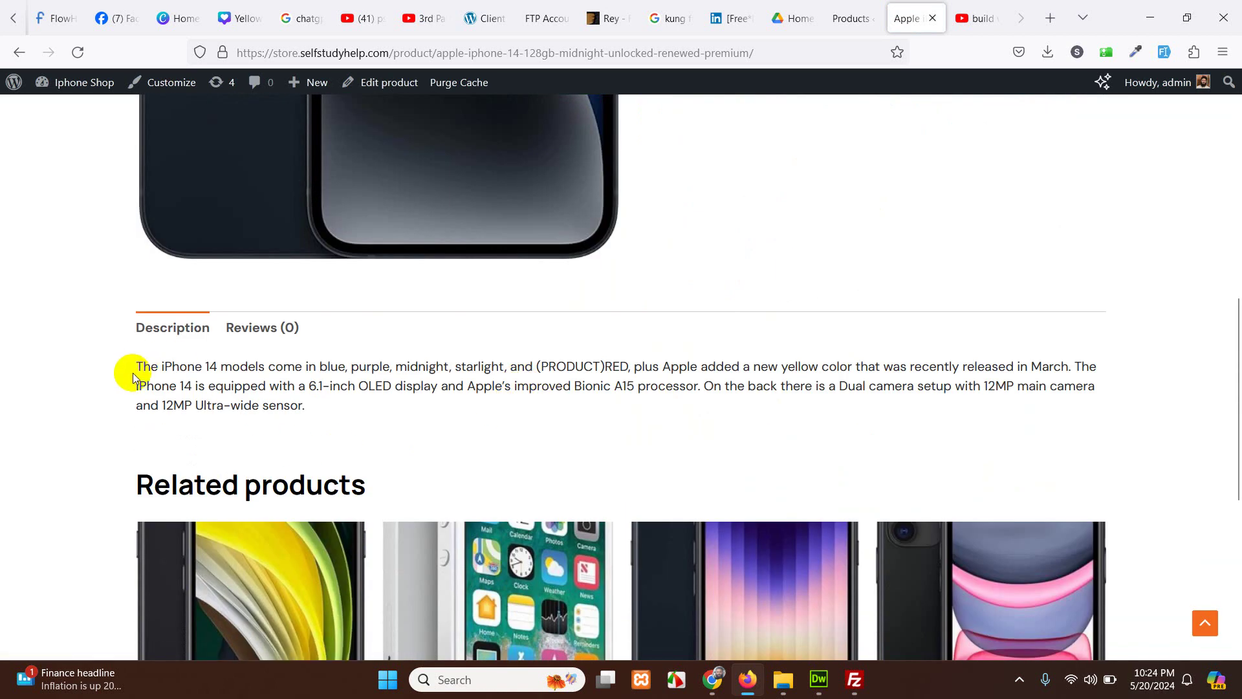
scroll(369, 410, "up", 8)
scroll(760, 414, "up", 2)
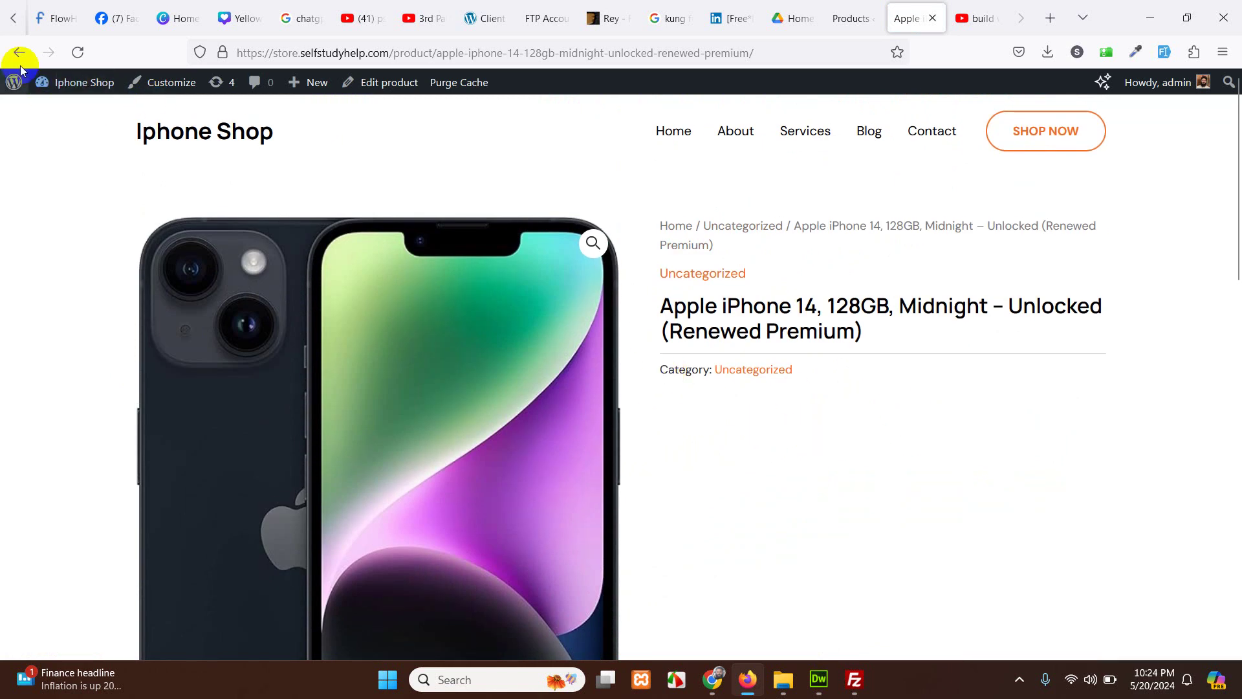
- Return to the Shop page and look over the product grid down to its last row
left_click(503, 286)
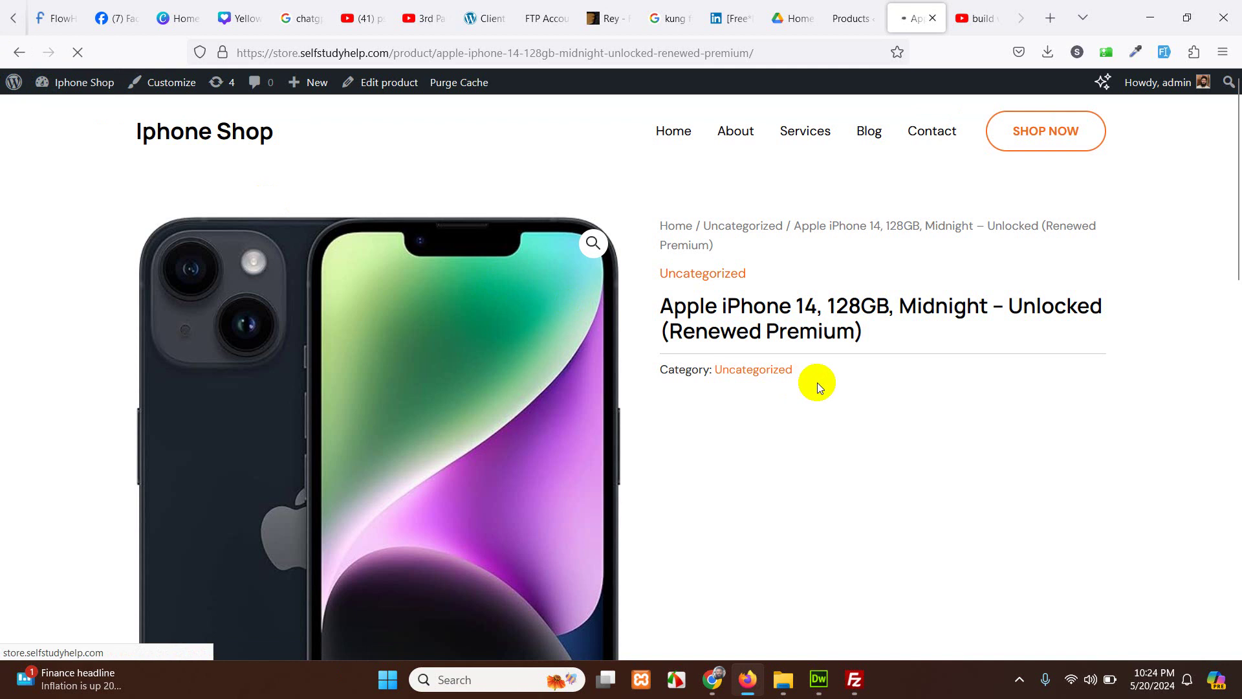
scroll(805, 381, "up", 5)
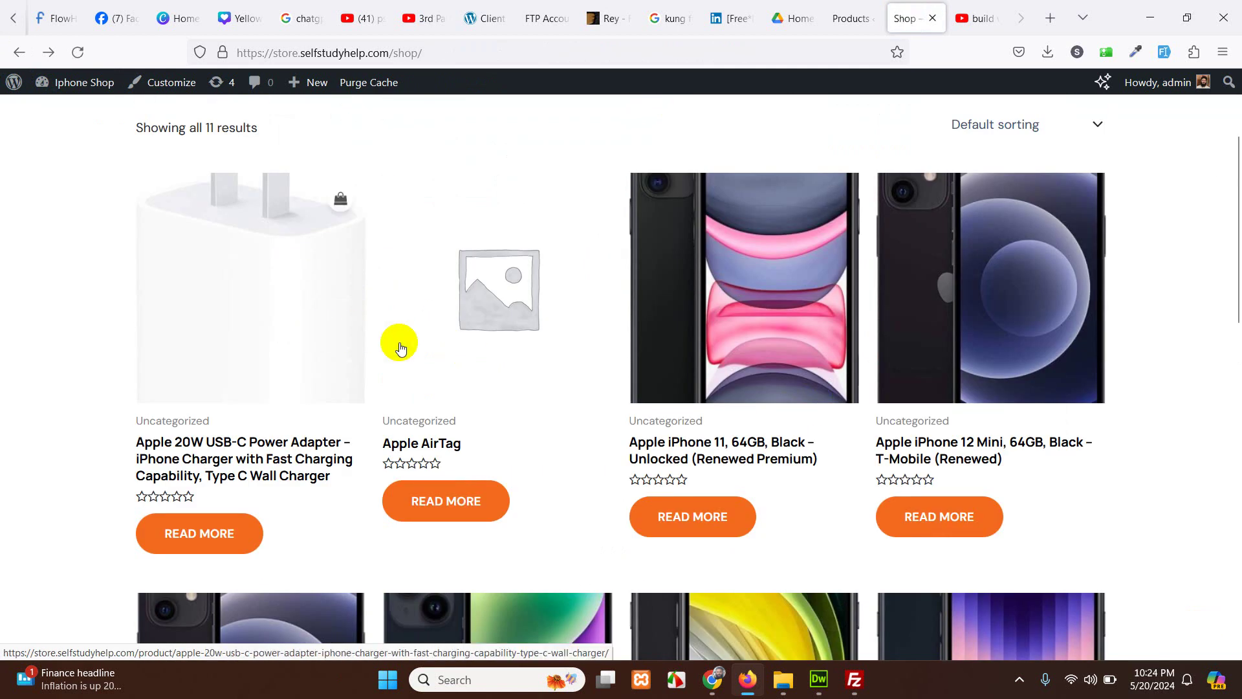
scroll(453, 375, "down", 10)
scroll(557, 478, "down", 3)
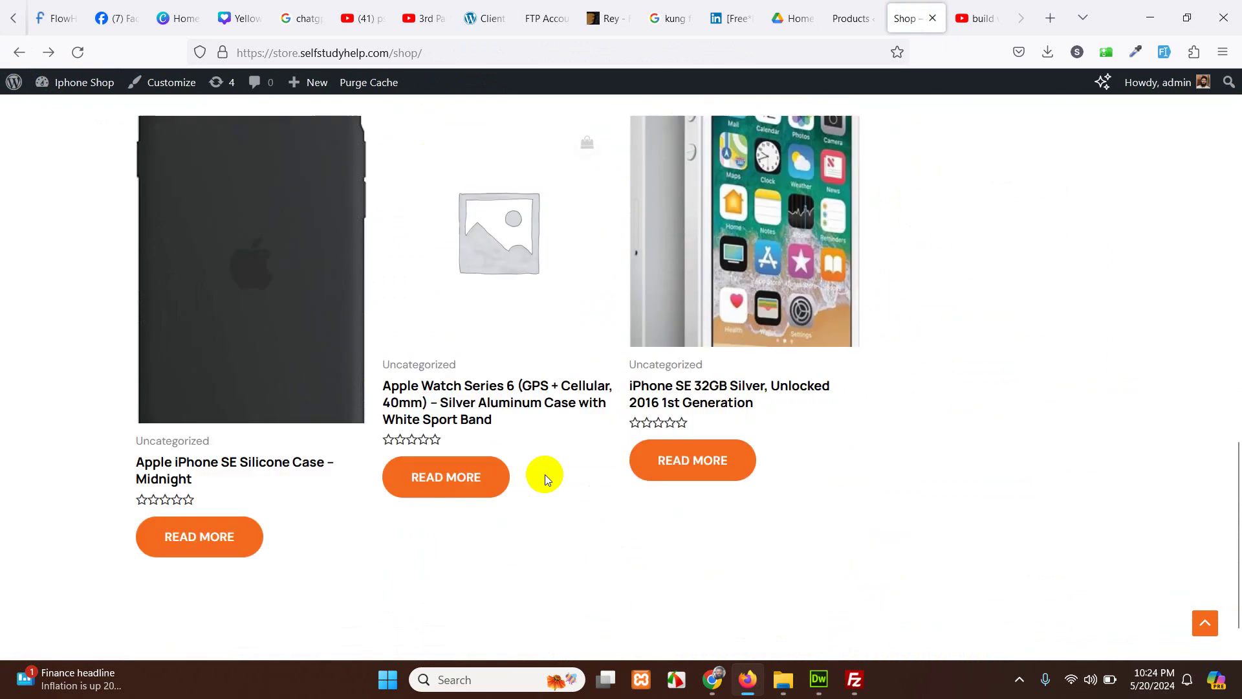
scroll(517, 262, "up", 13)
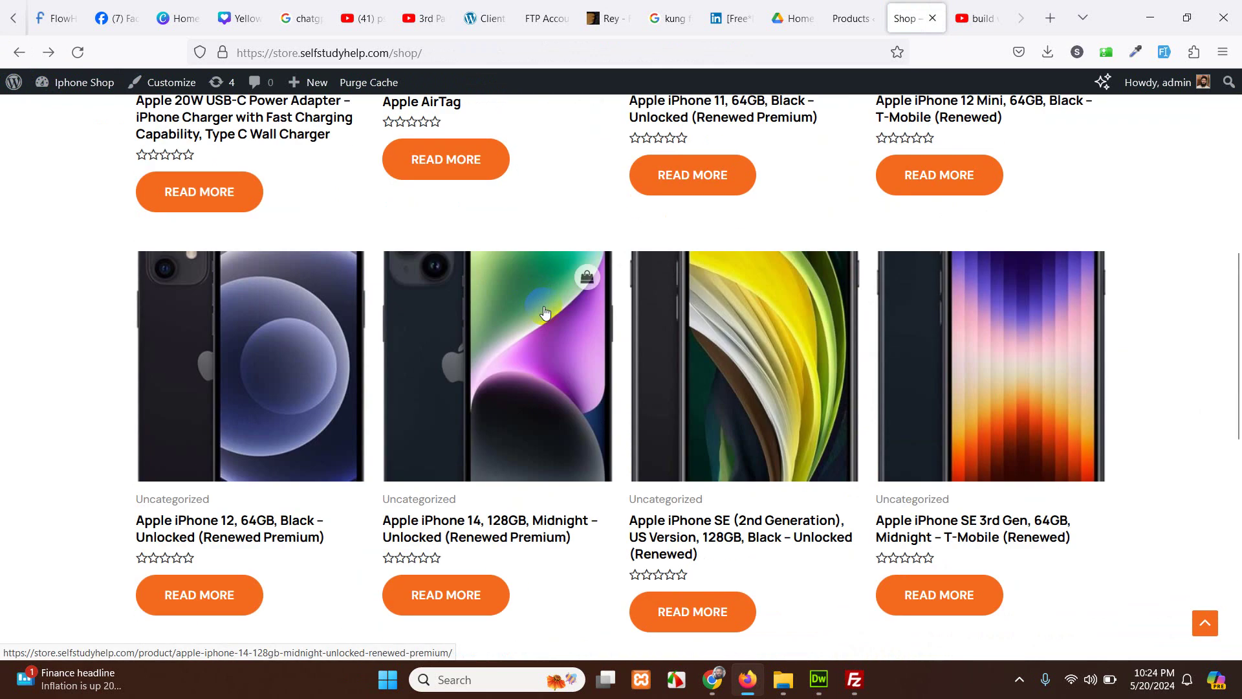
- Open the Apple AirTag product page and check its image and the details beneath it
left_click(531, 268)
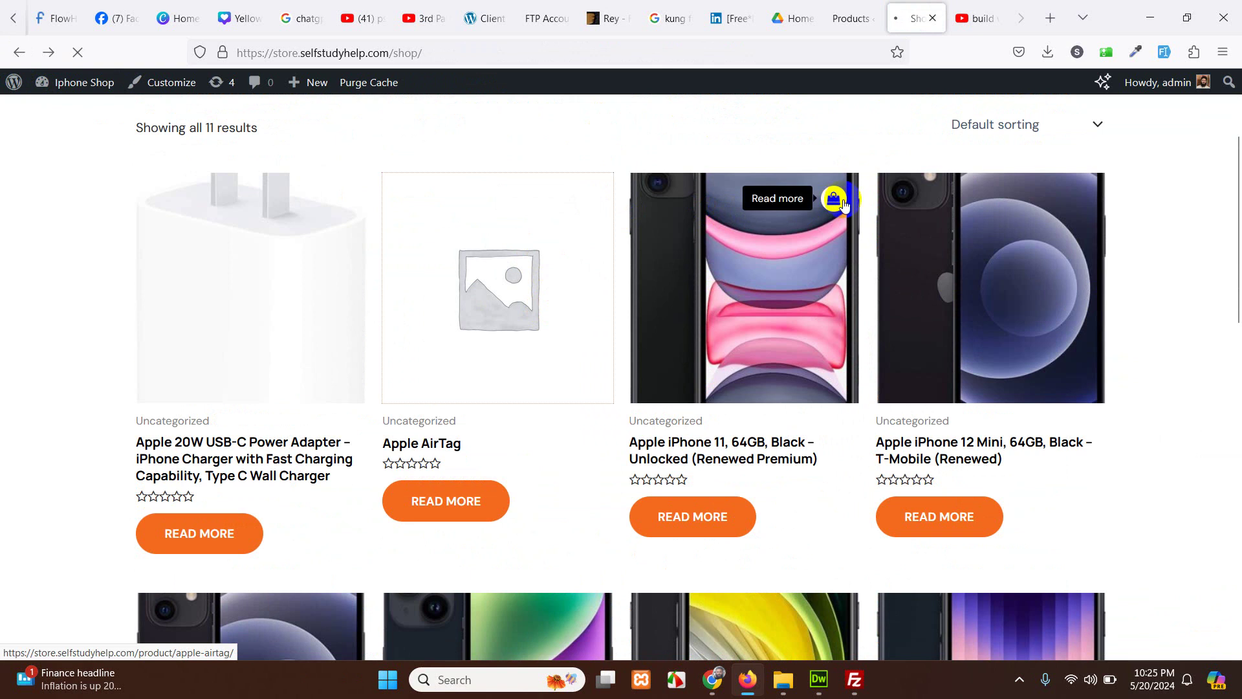
scroll(836, 420, "down", 6)
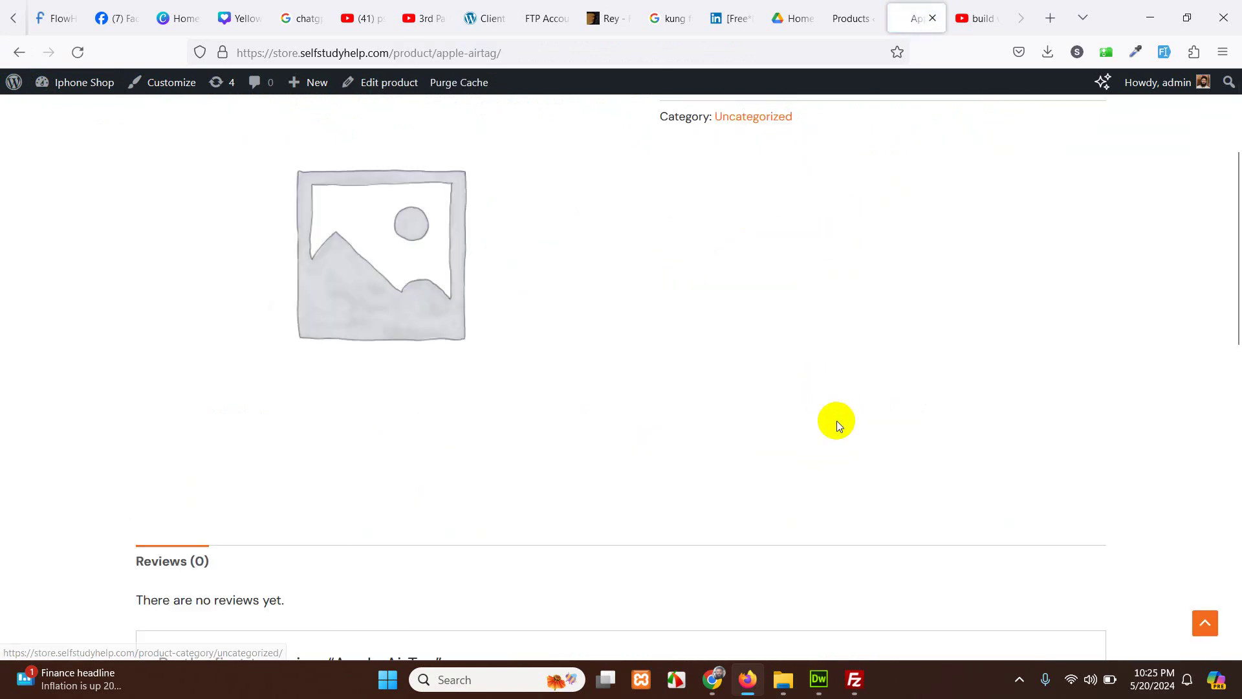
scroll(368, 393, "down", 2)
scroll(338, 382, "up", 8)
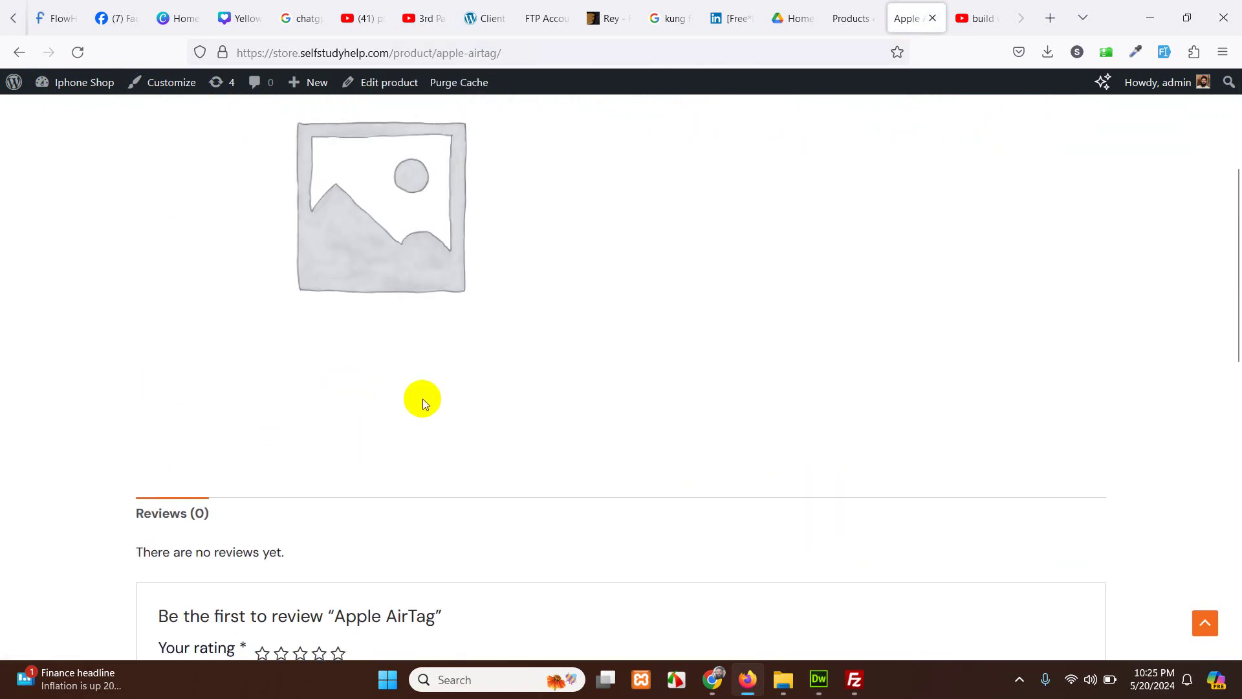
- Go back to the shop and open the iPhone SE 32GB Silver product page to examine its image and description
left_click(31, 56)
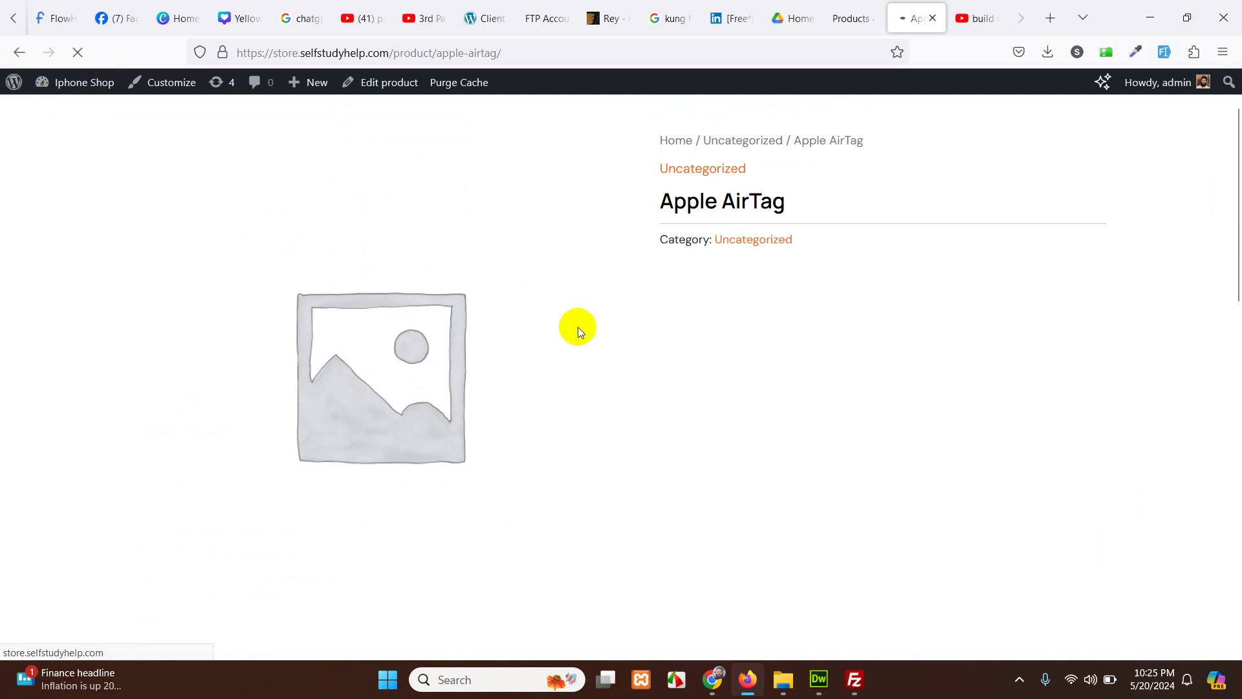
scroll(689, 379, "down", 4)
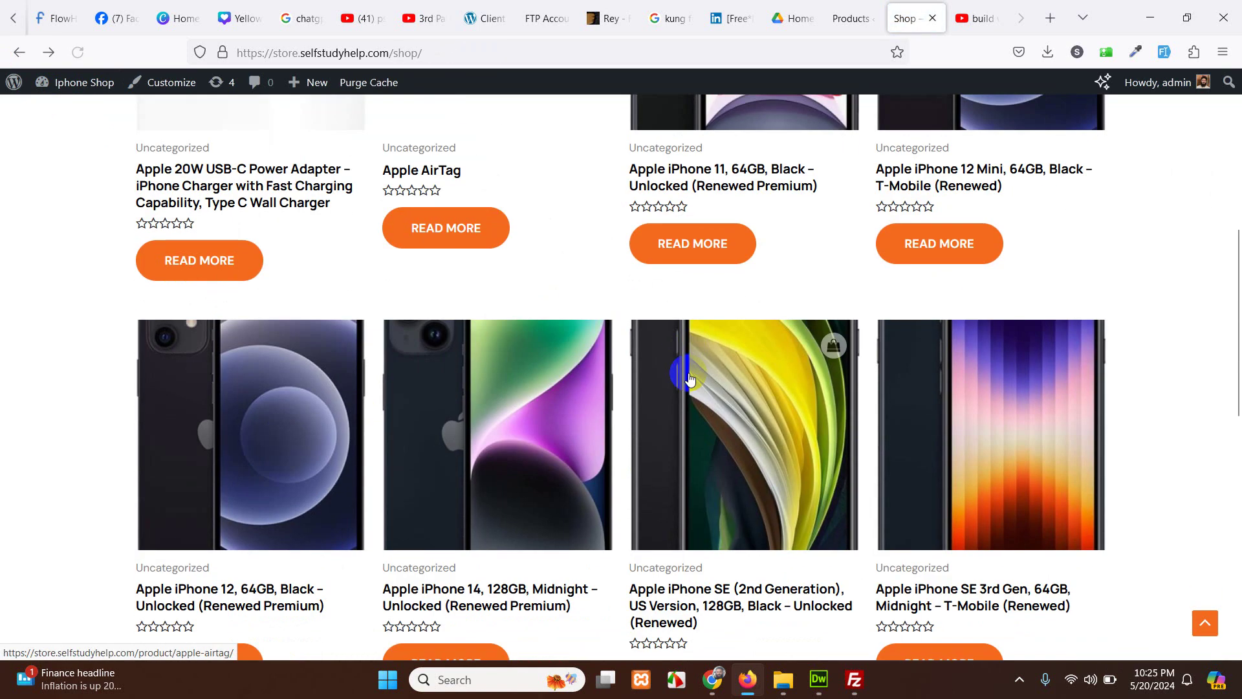
scroll(690, 379, "down", 6)
left_click(782, 438)
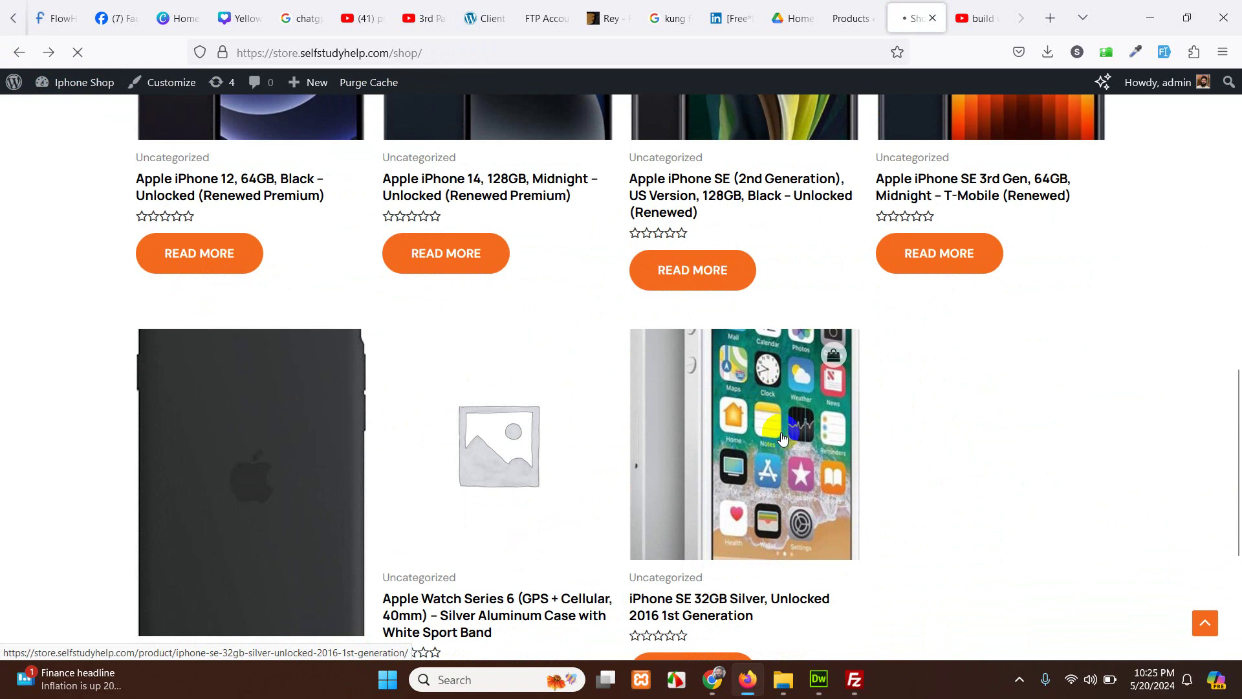
scroll(782, 438, "down", 4)
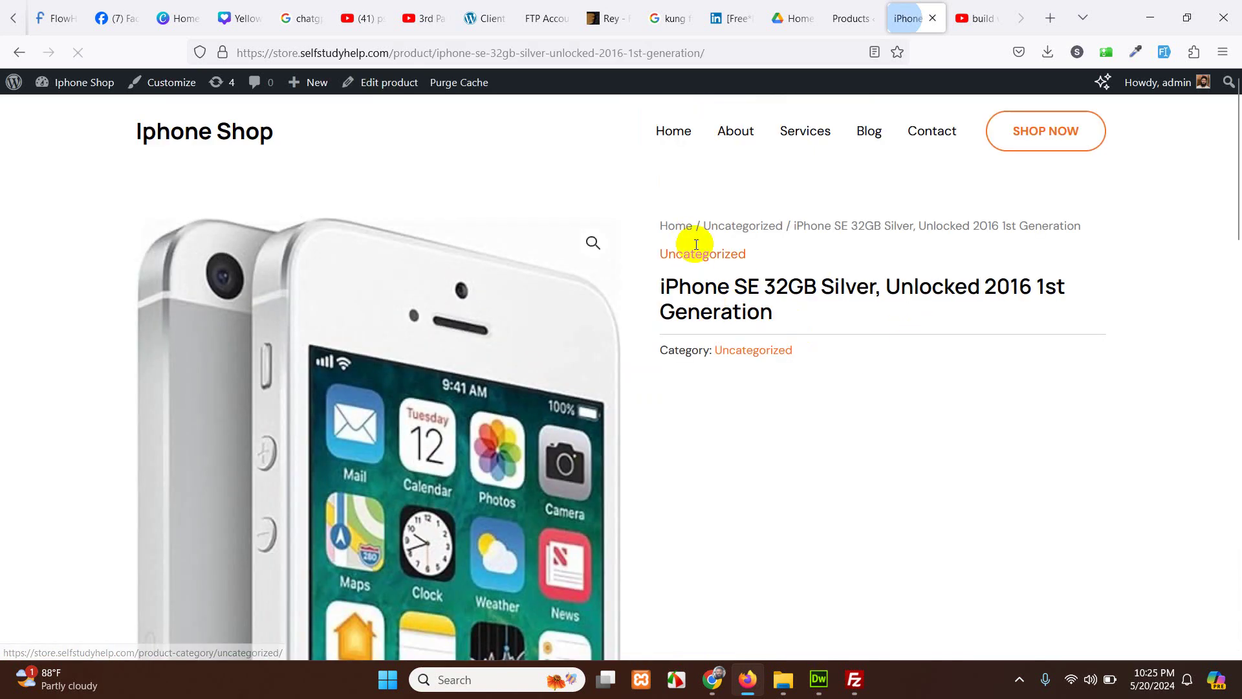
scroll(774, 371, "down", 3)
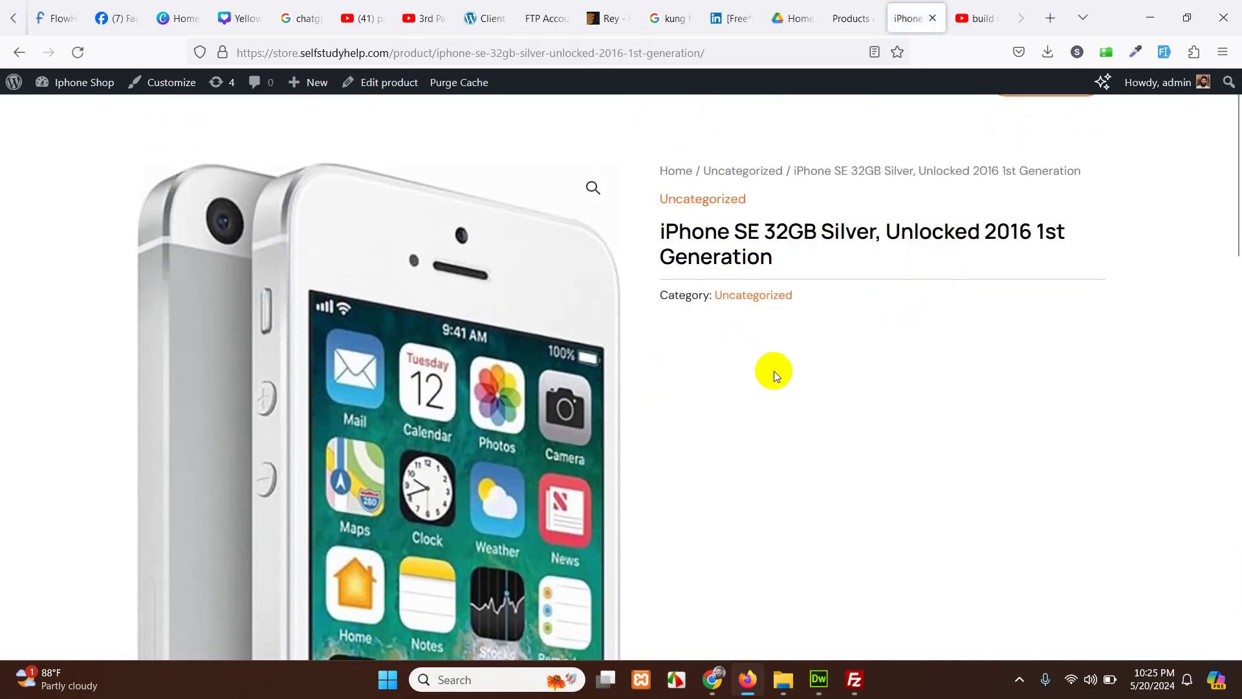
scroll(764, 380, "down", 10)
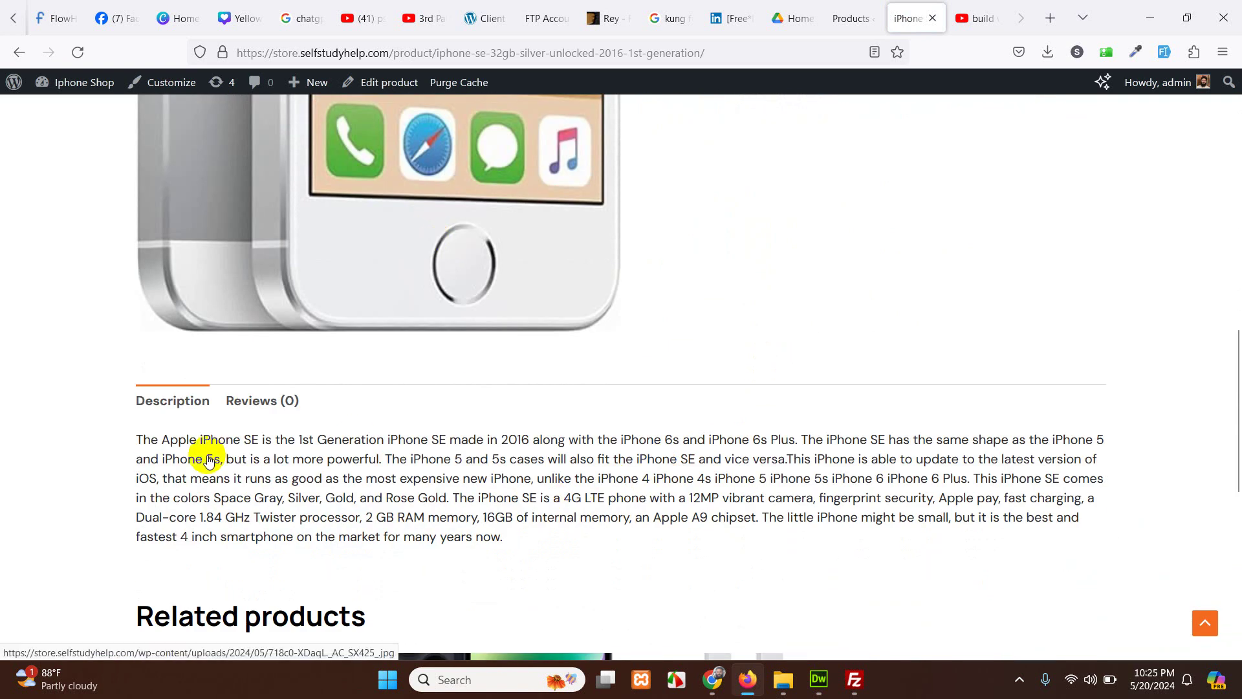
scroll(607, 483, "down", 3)
scroll(655, 496, "up", 10)
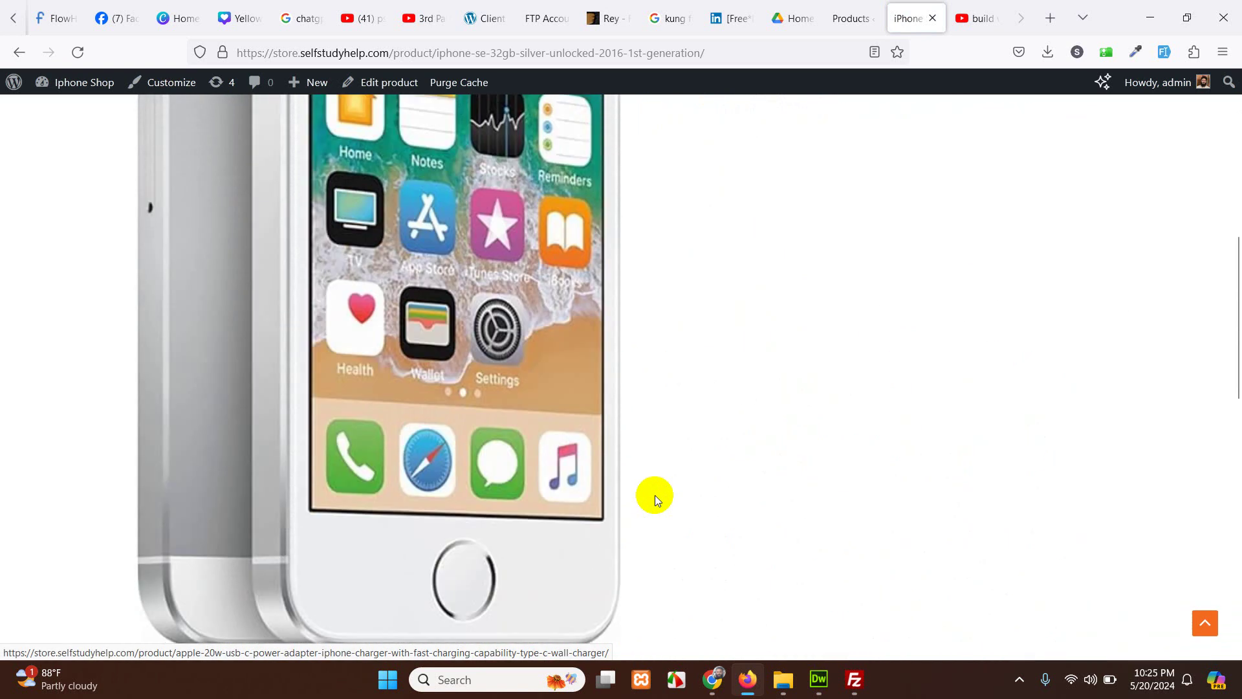
scroll(655, 495, "up", 4)
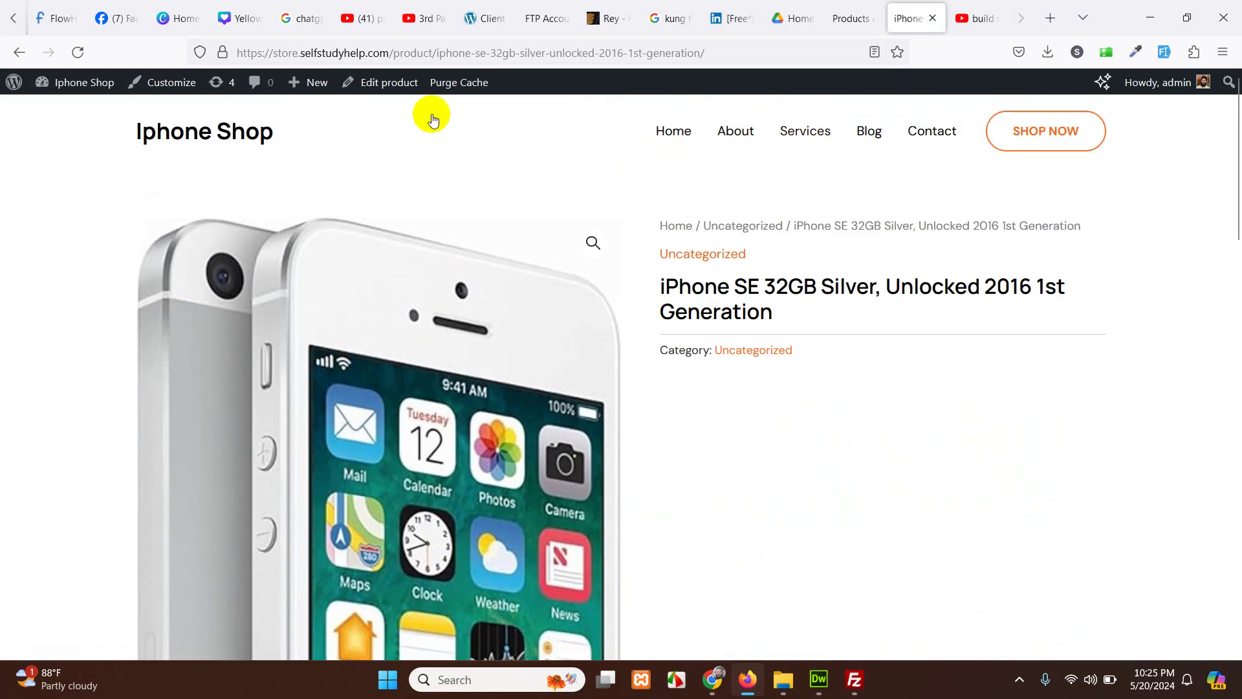